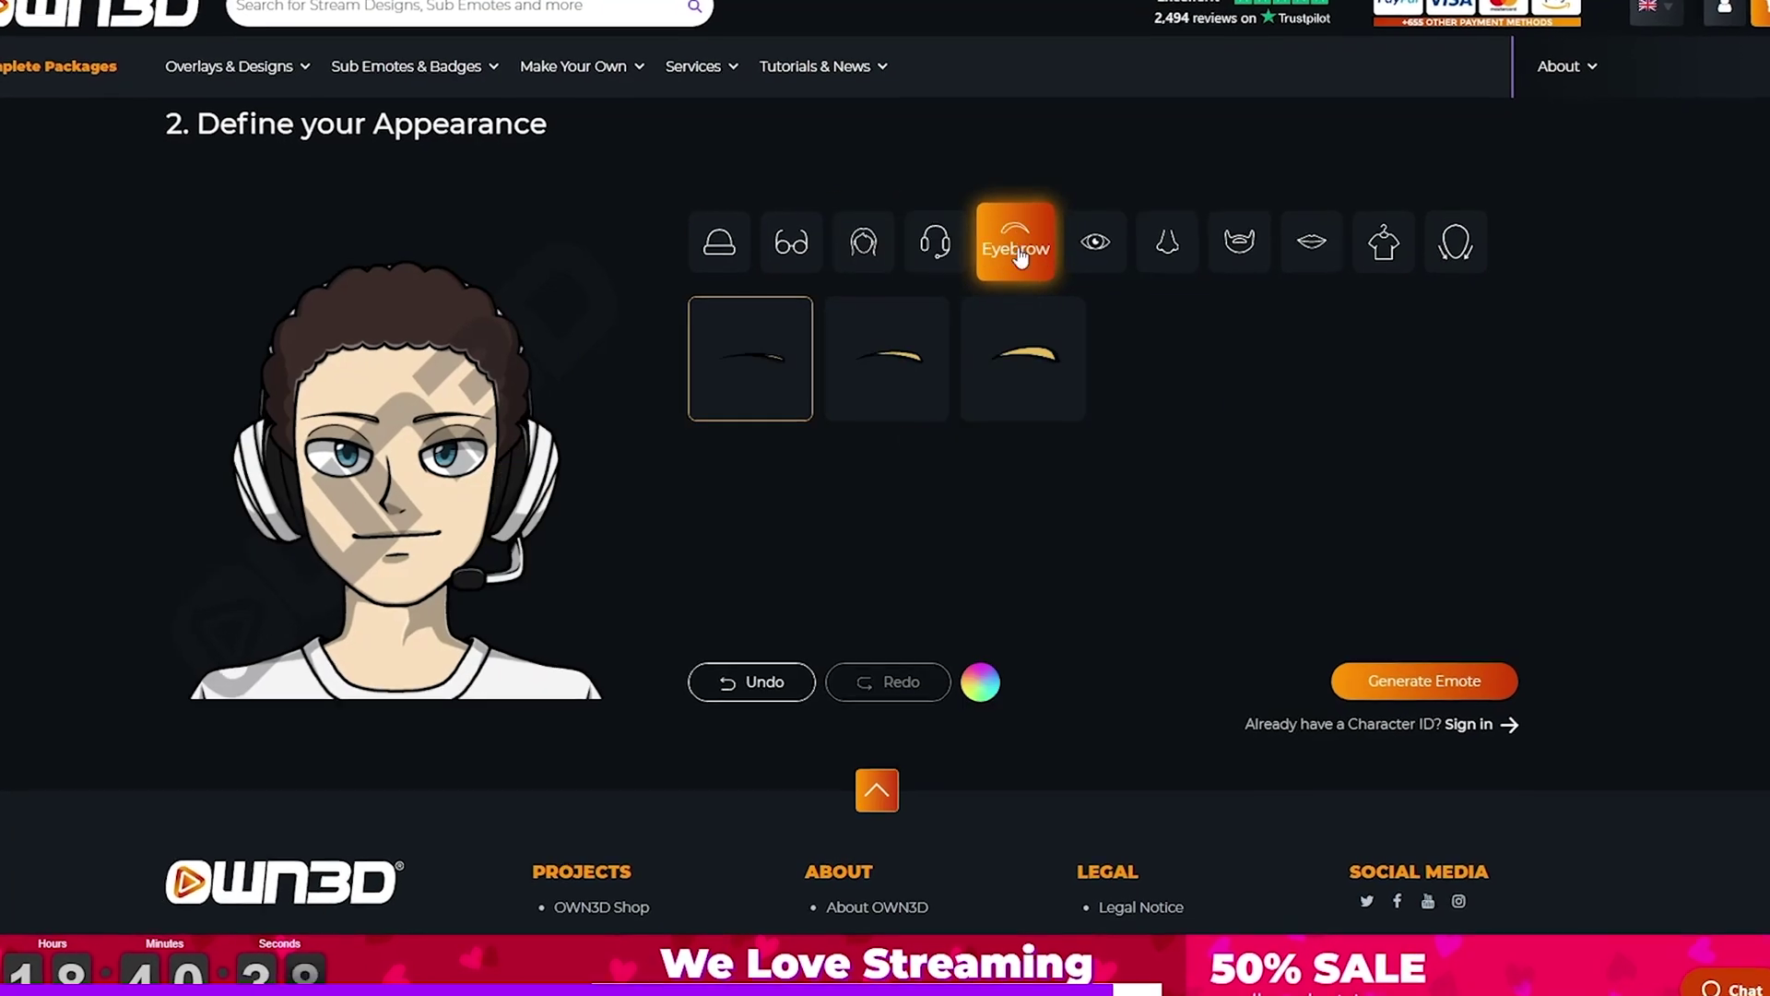
Browse OWN3D's emote options and open the Emote Maker landing page from Sub Emotes & Badges.
{"action": "left_click", "coordinate": [977, 680]}
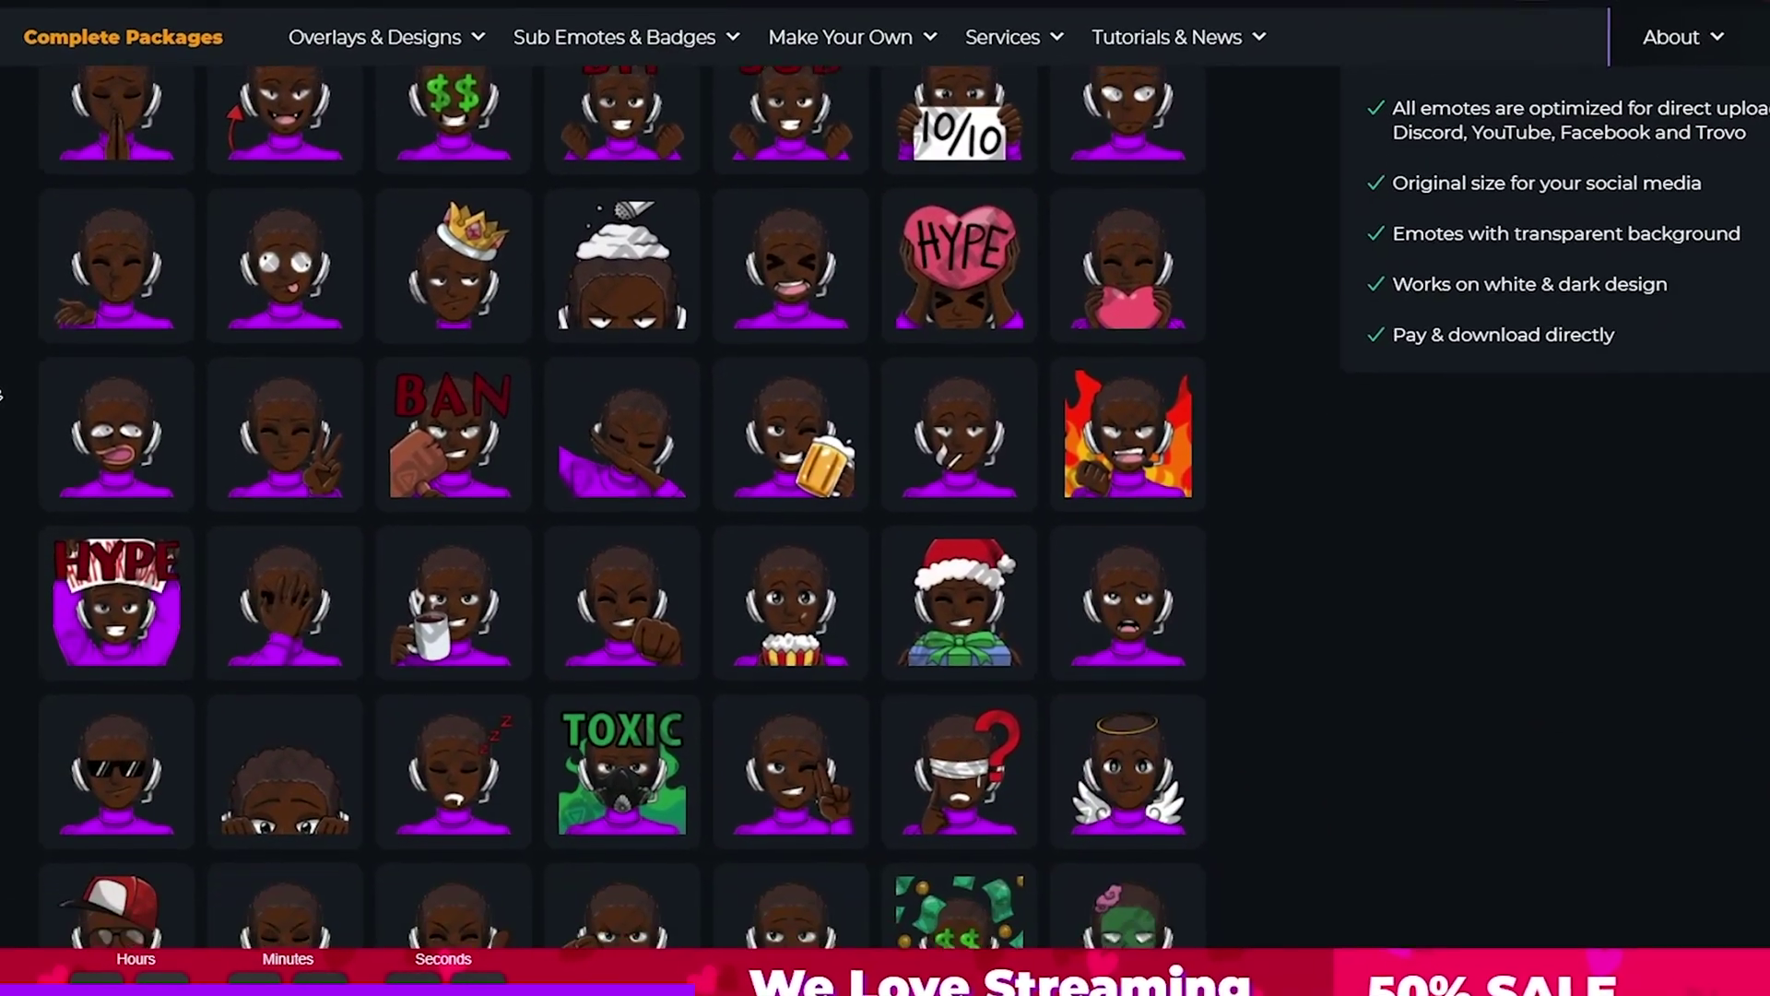
{"action": "scroll", "coordinate": [2, 395], "scroll_direction": "down", "scroll_amount": 10}
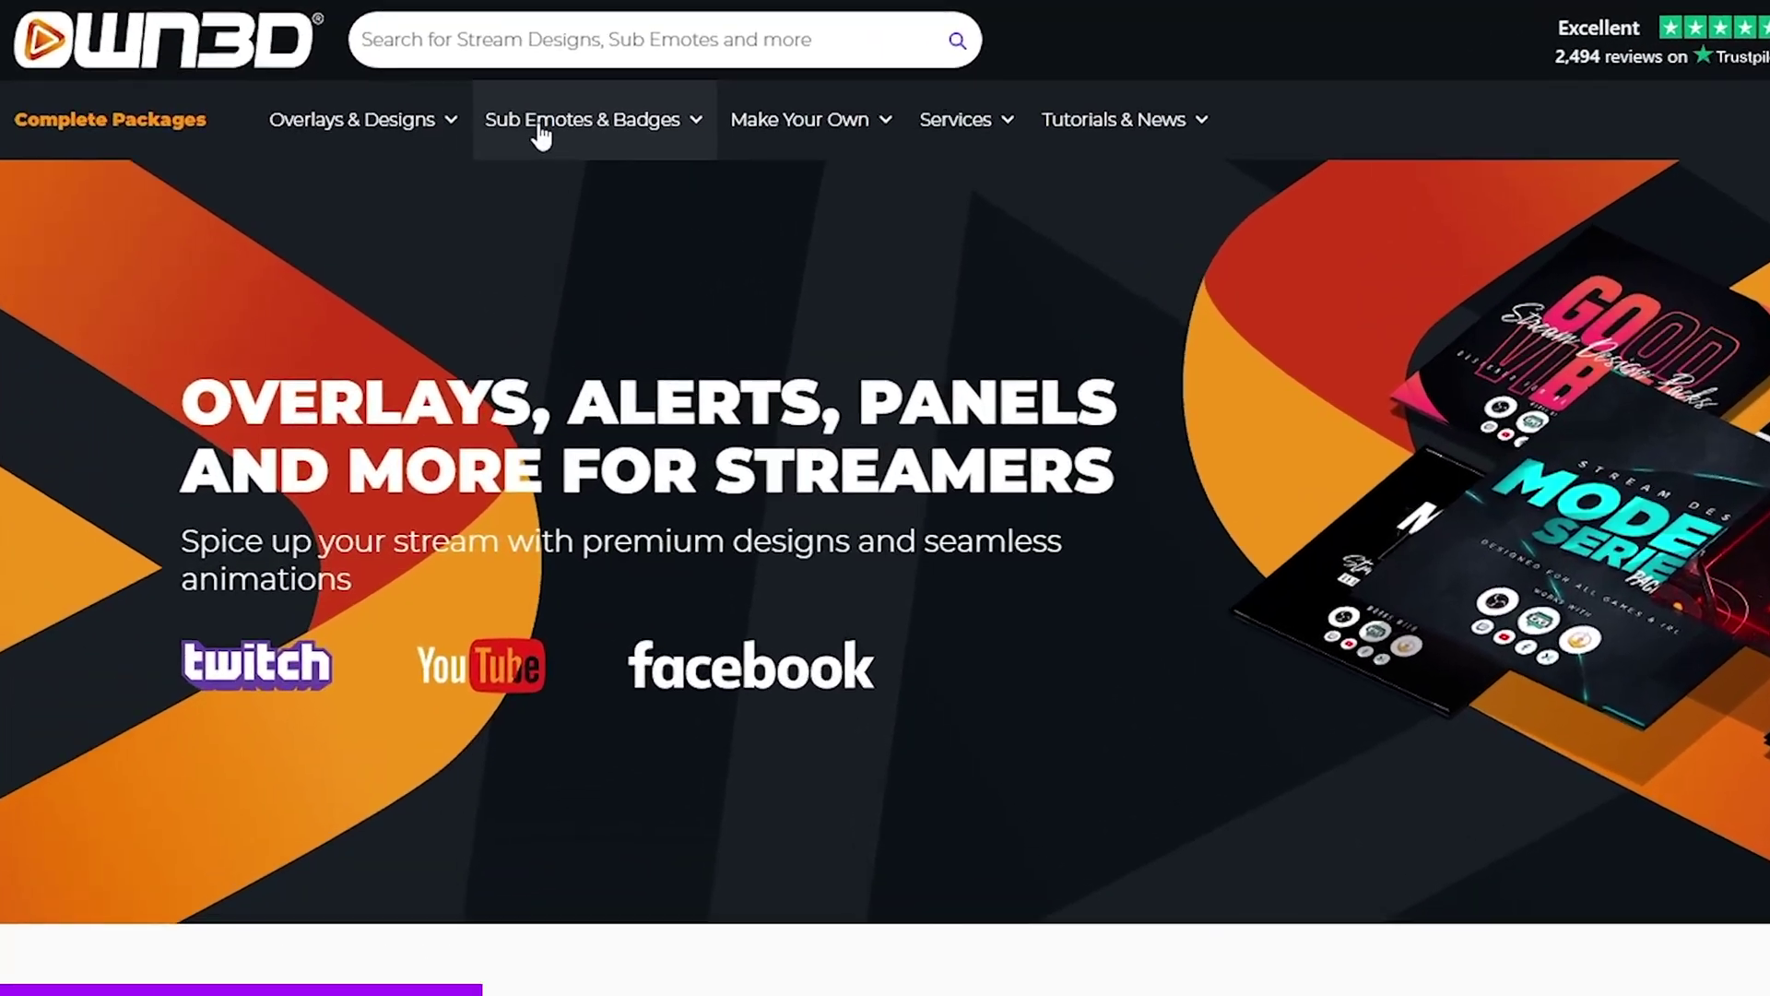
{"action": "mouse_move", "coordinate": [379, 184]}
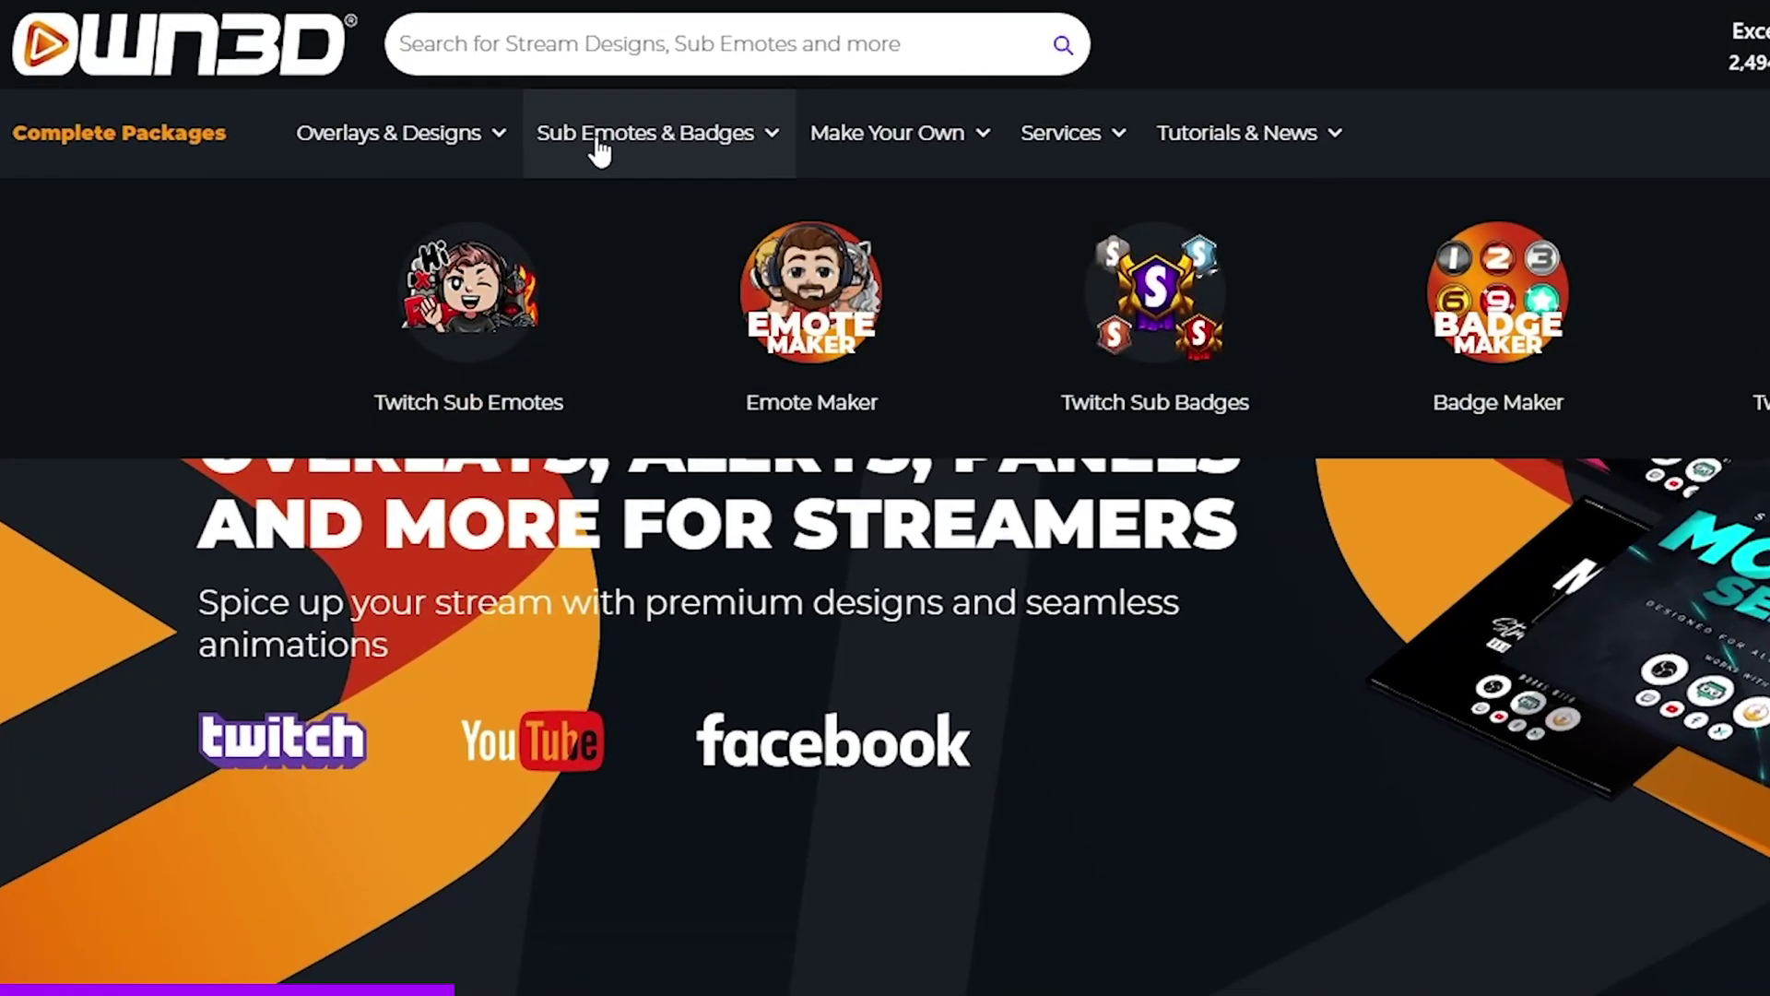
{"action": "left_click", "coordinate": [834, 327]}
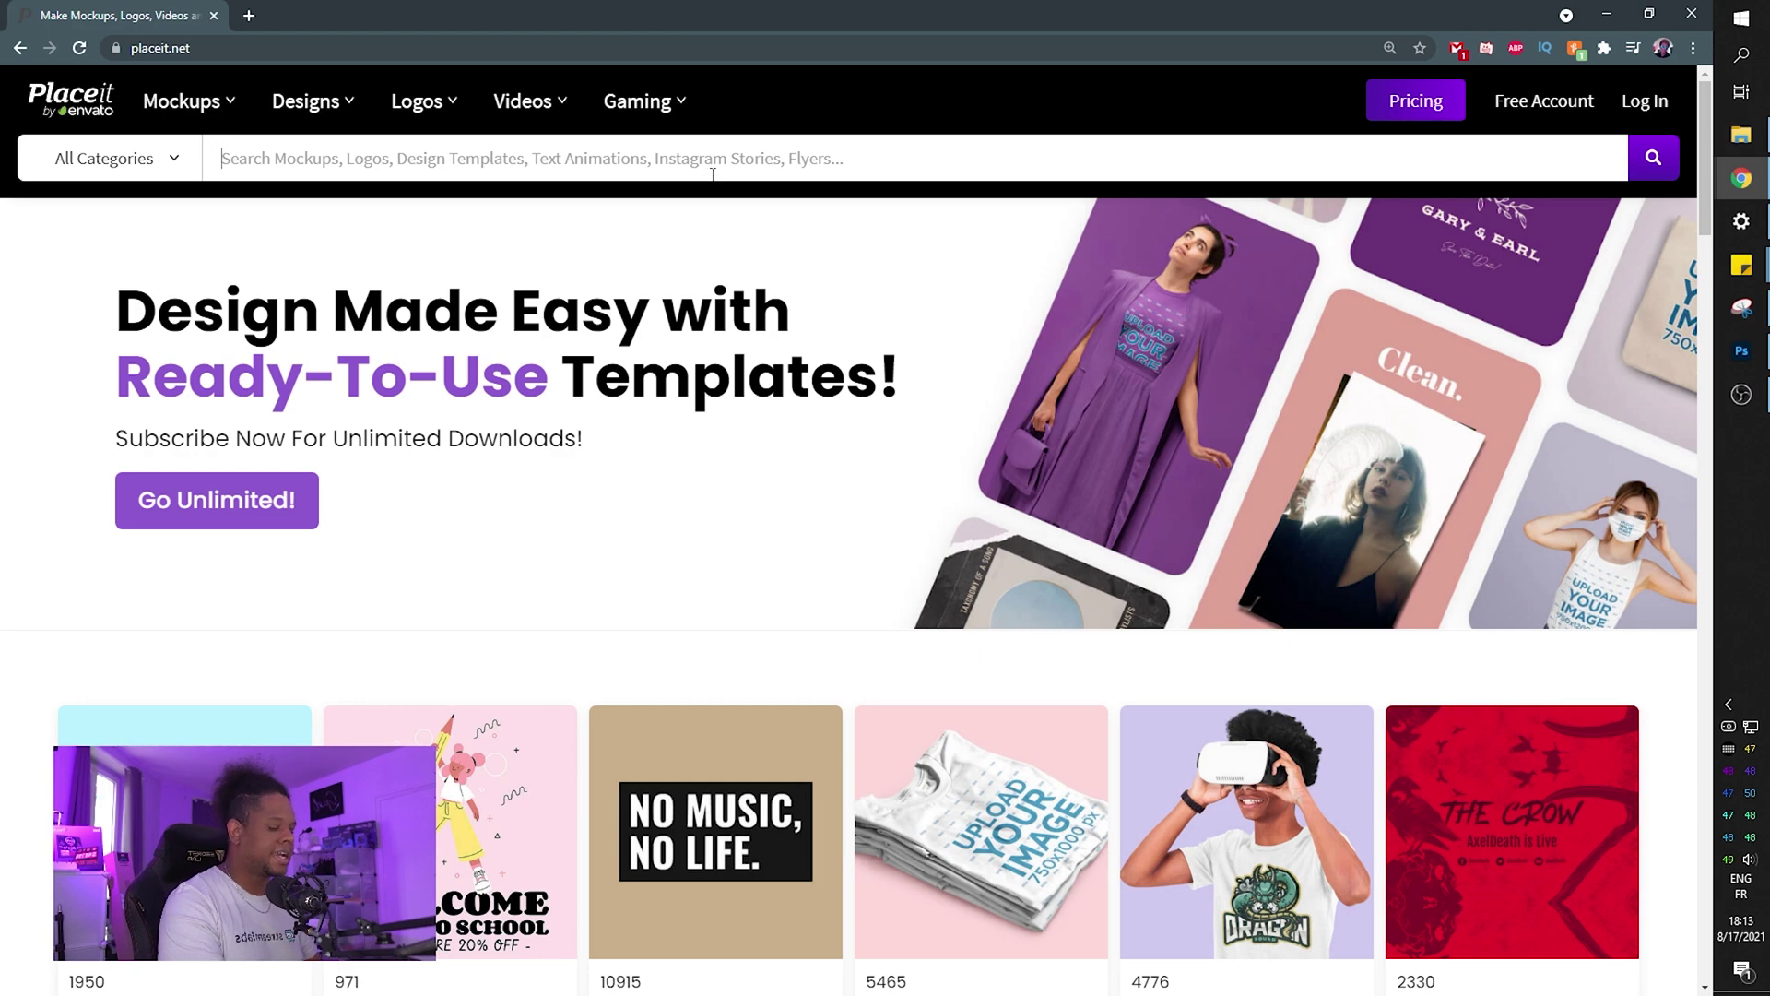
Search Placeit for 'starting soon' and open the DJ Astroking Currently Offline template.
{"action": "type", "text": "starting s"}
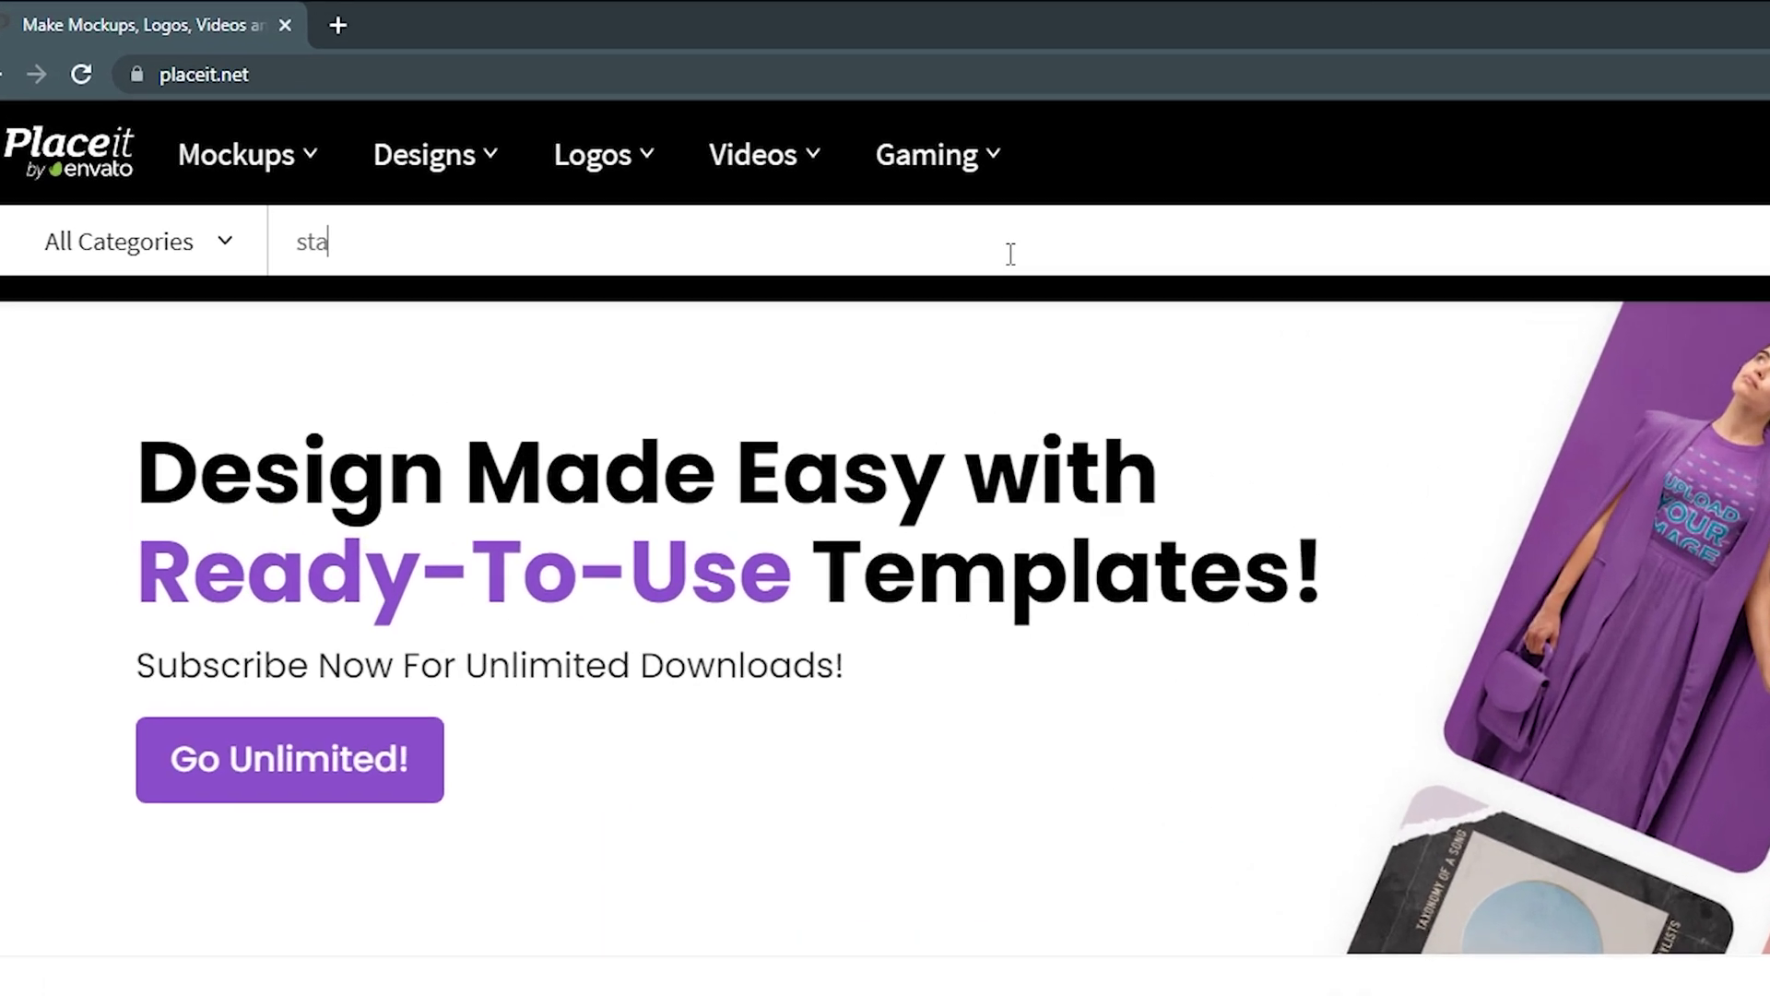
{"action": "type", "text": "oon"}
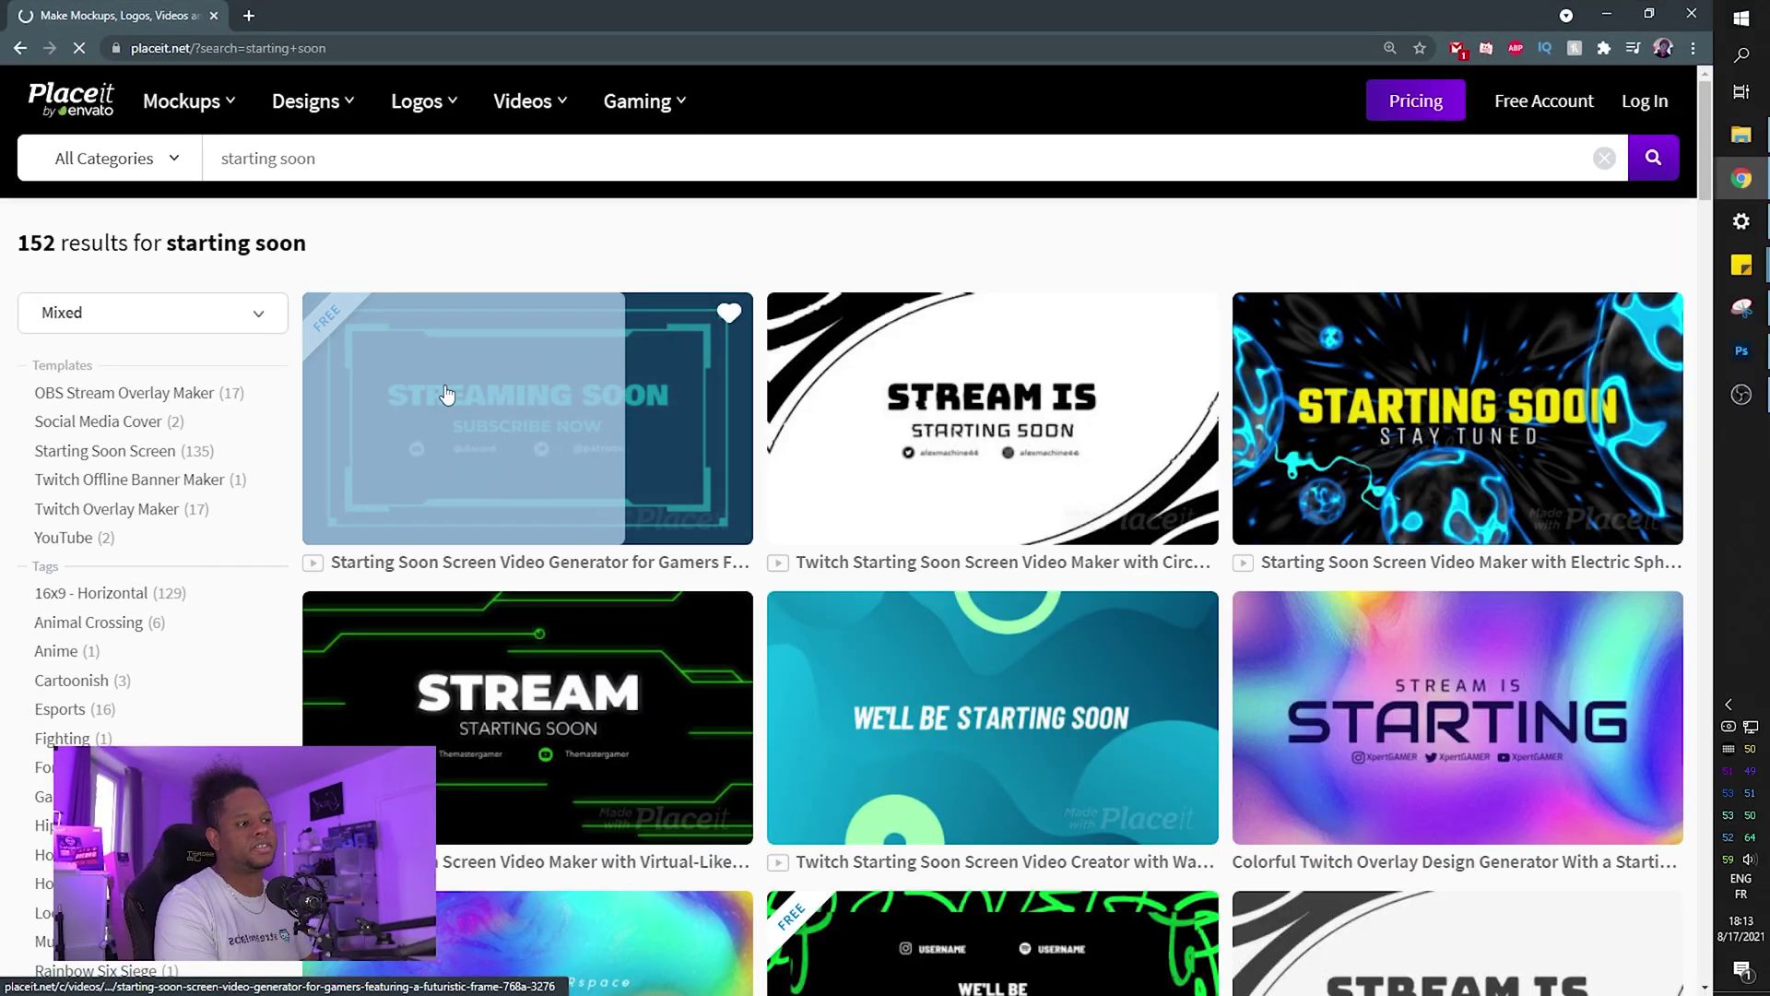
{"action": "scroll", "coordinate": [1695, 273], "scroll_direction": "down", "scroll_amount": 8}
{"action": "scroll", "coordinate": [1694, 274], "scroll_direction": "up", "scroll_amount": 3}
{"action": "scroll", "coordinate": [582, 608], "scroll_direction": "down", "scroll_amount": 11}
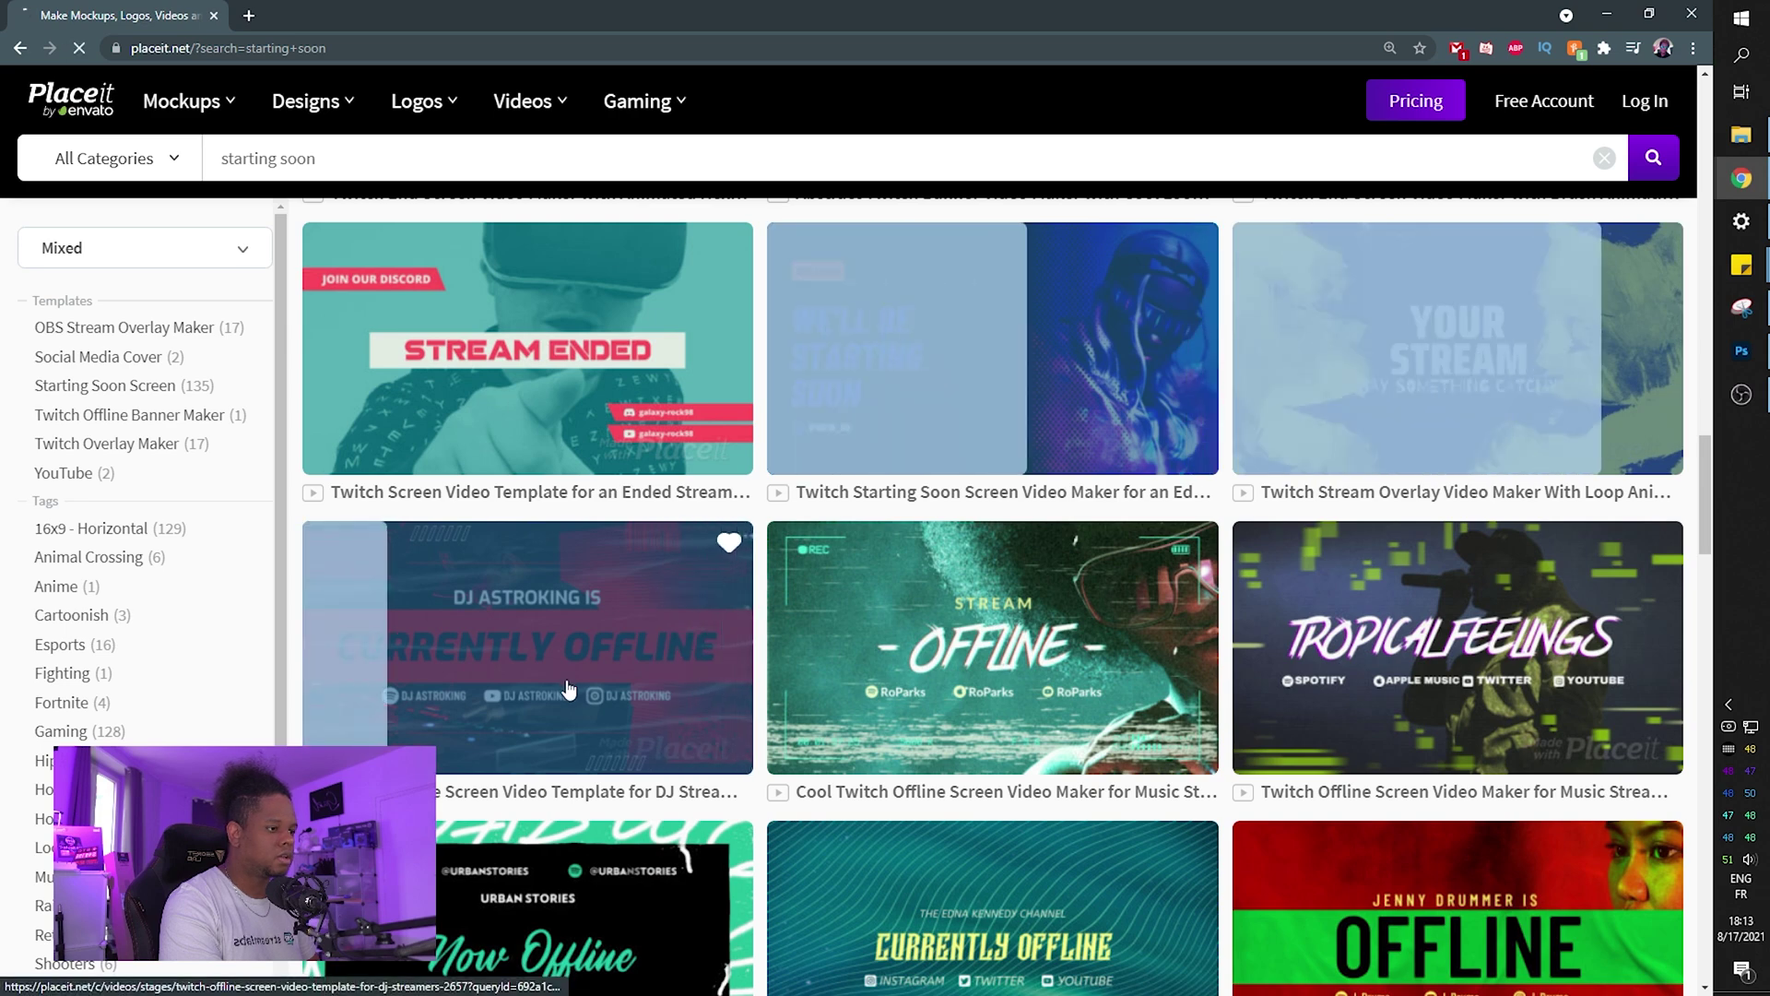
{"action": "left_click", "coordinate": [574, 690]}
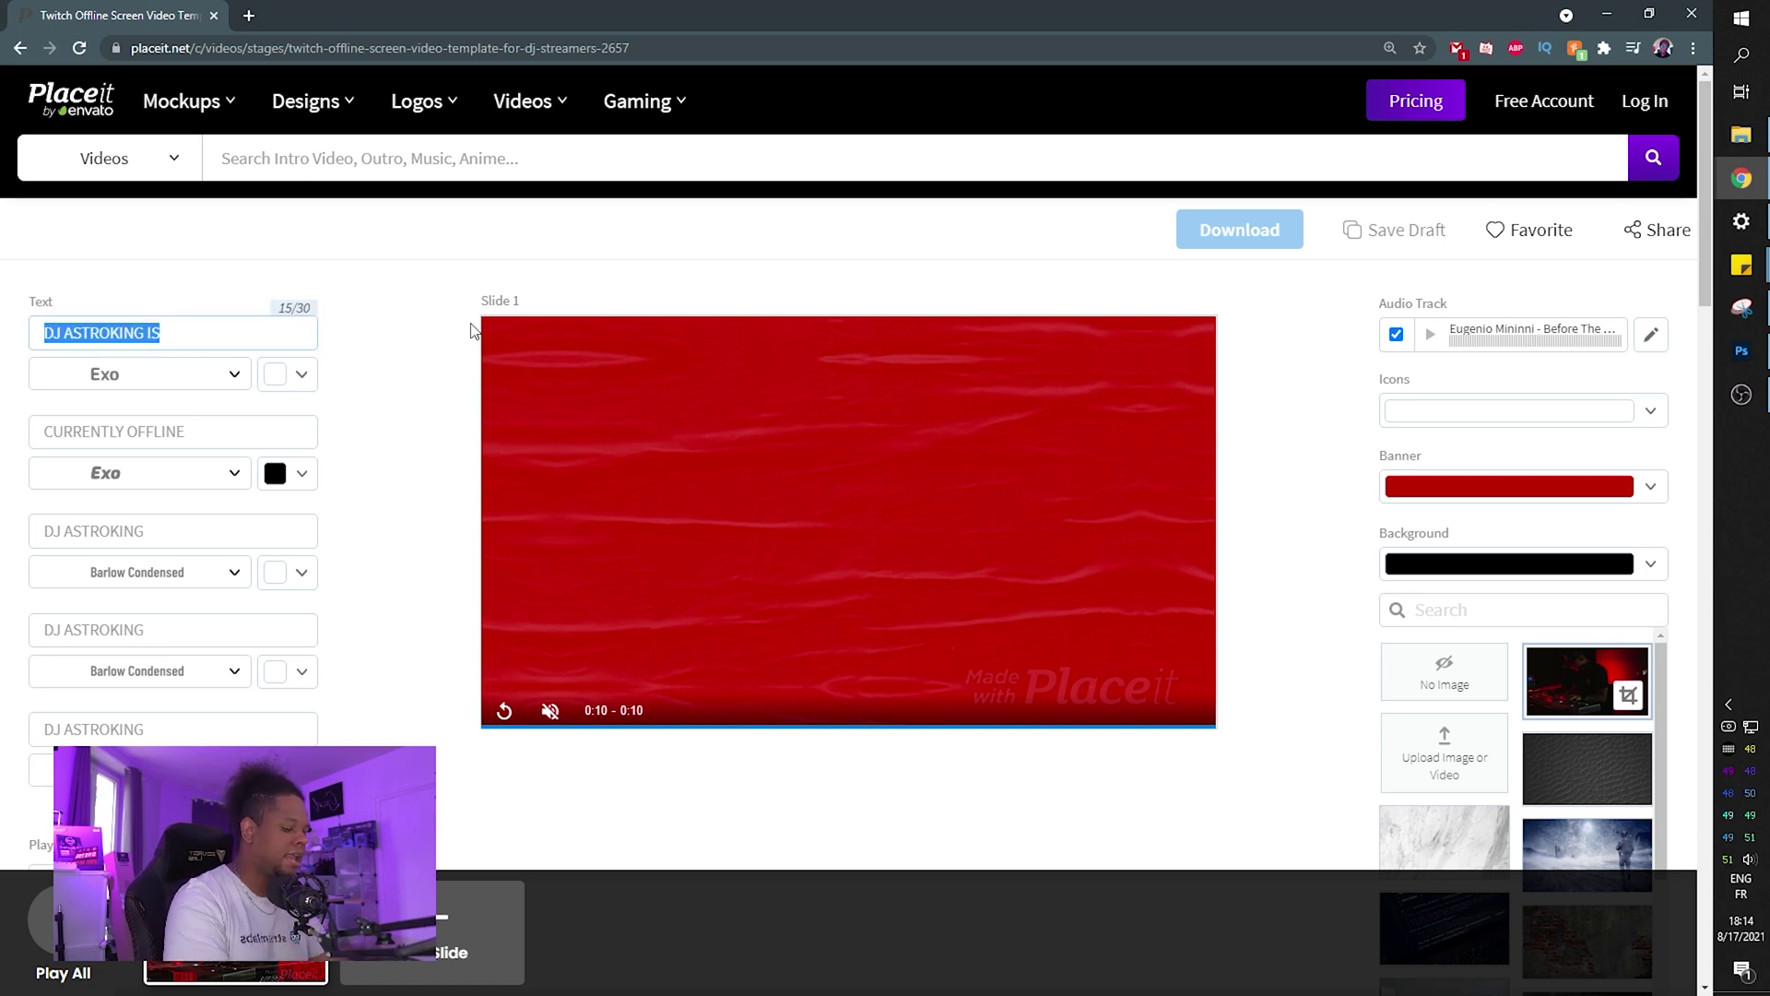
Apply the streamer's name to the top text line and make the banner purple.
{"action": "left_click", "coordinate": [387, 456]}
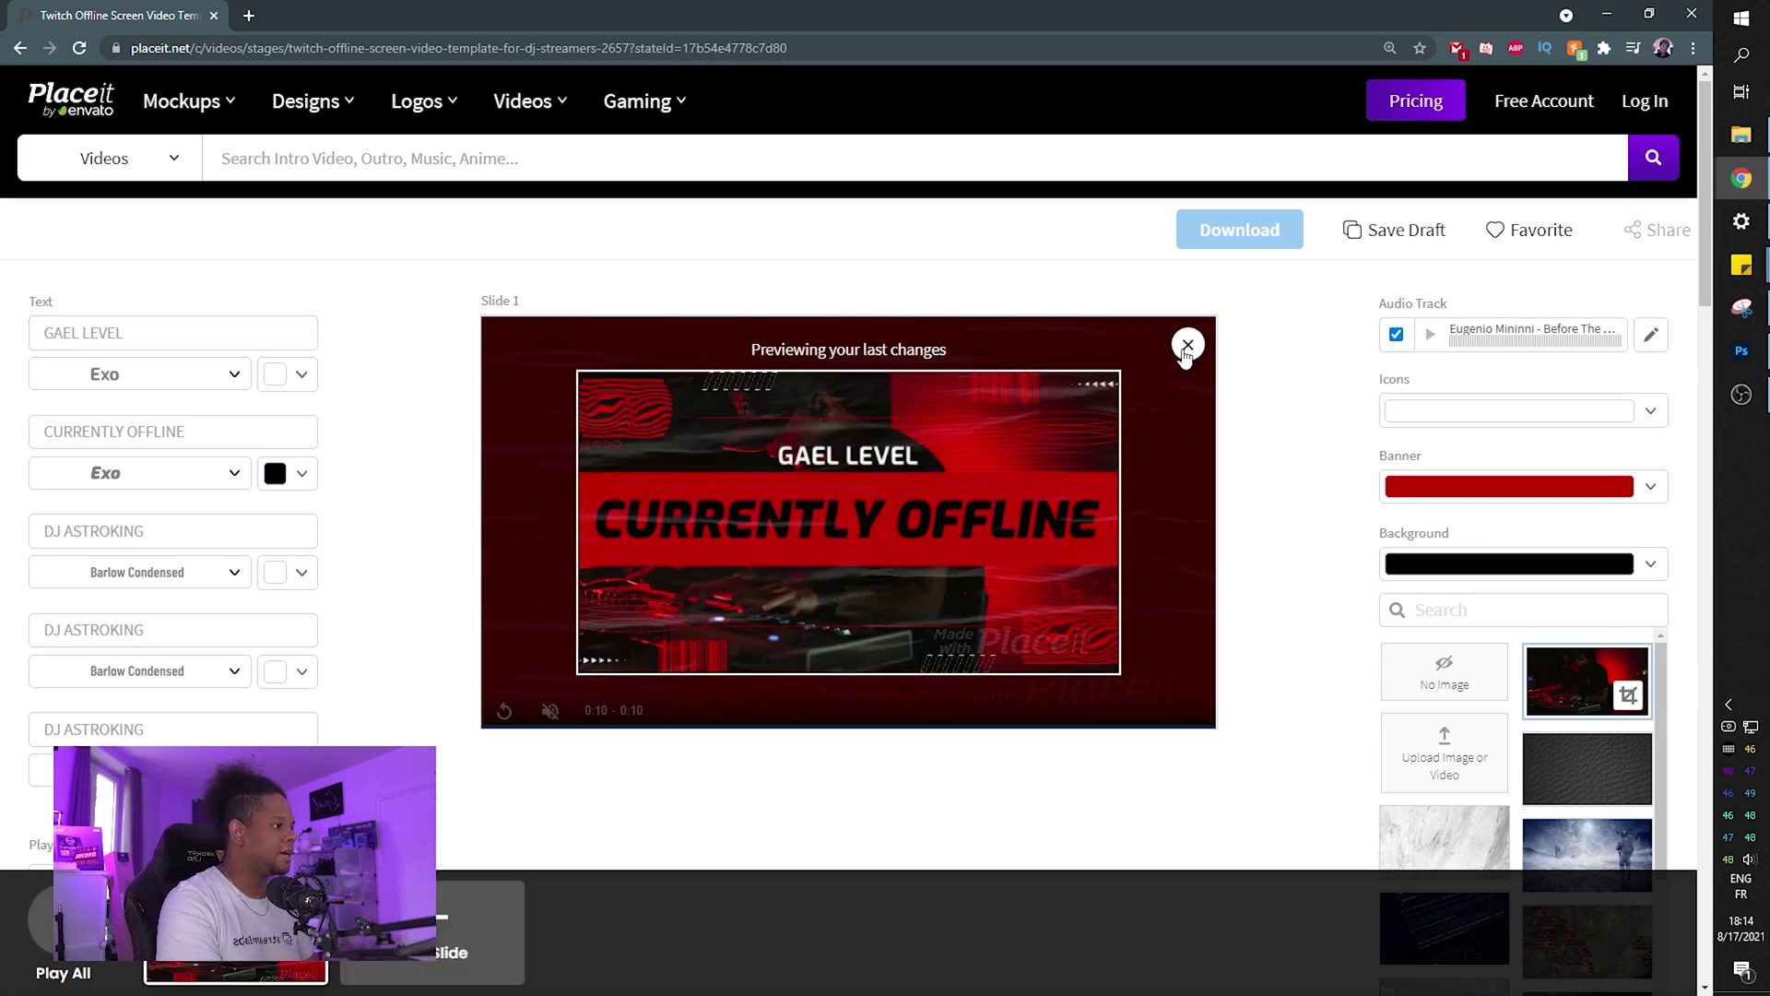
{"action": "left_click", "coordinate": [1651, 489]}
{"action": "left_click", "coordinate": [1604, 667]}
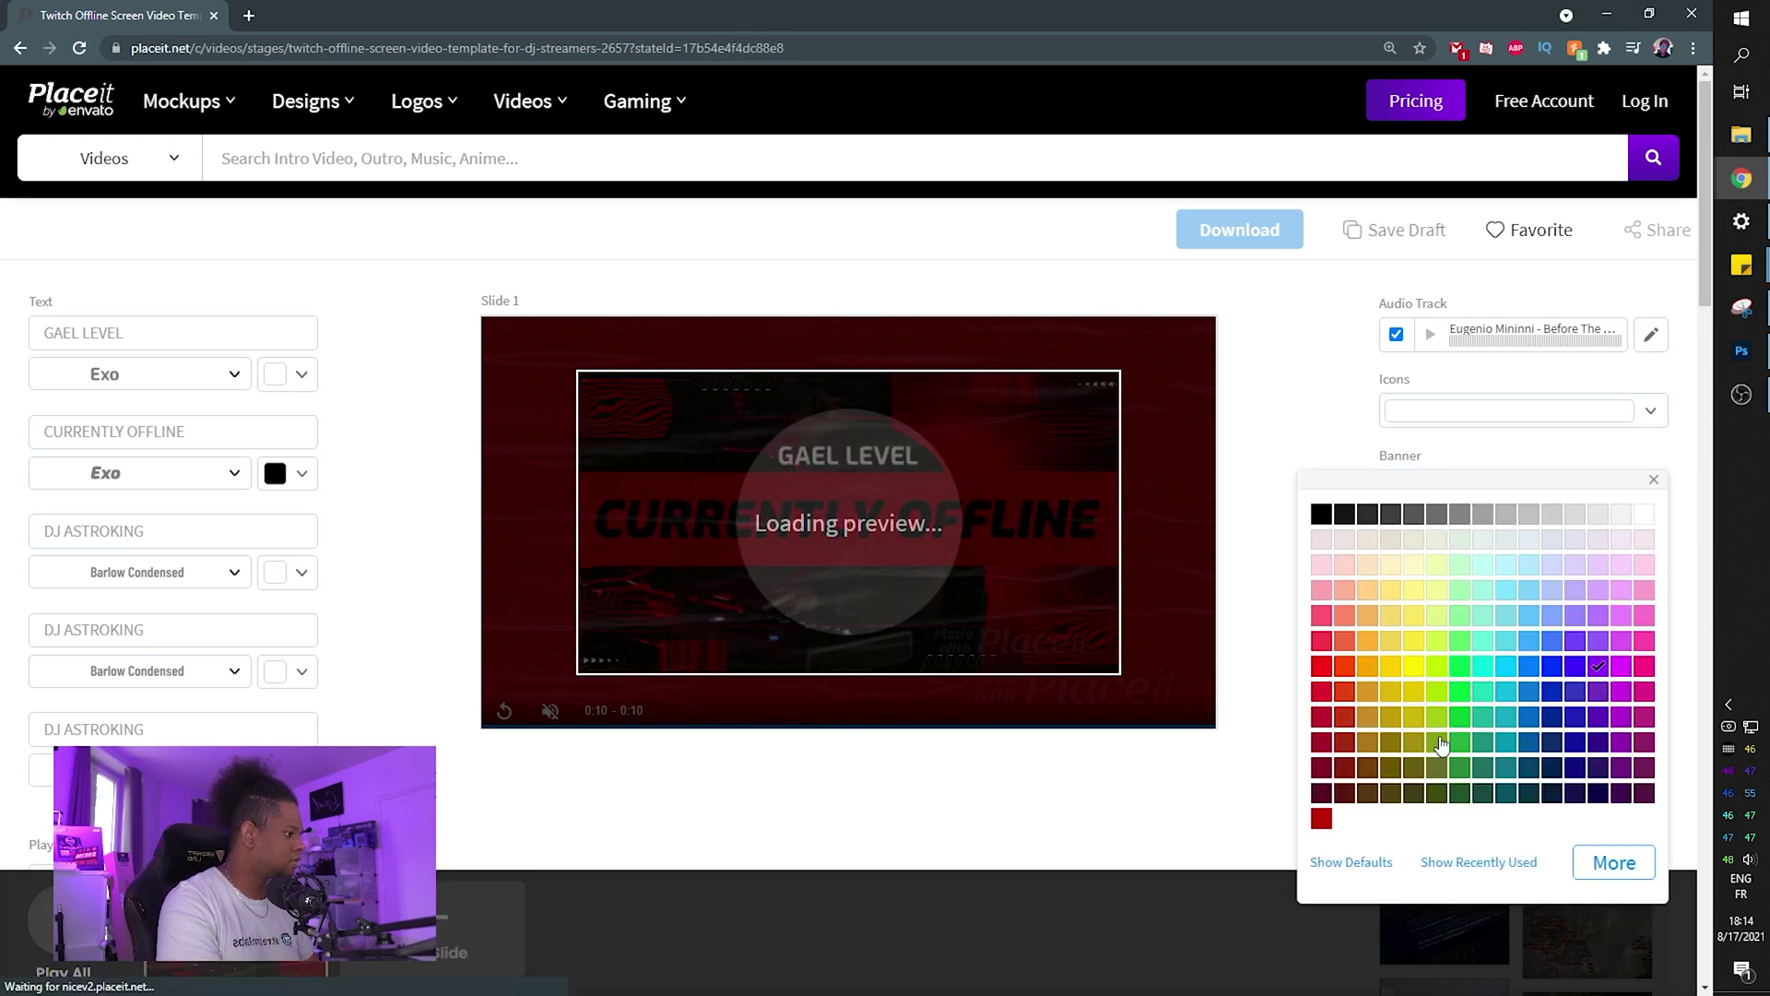
Upload and crop your own photo as the background, then update the slide.
{"action": "scroll", "coordinate": [1237, 406], "scroll_direction": "down", "scroll_amount": 4}
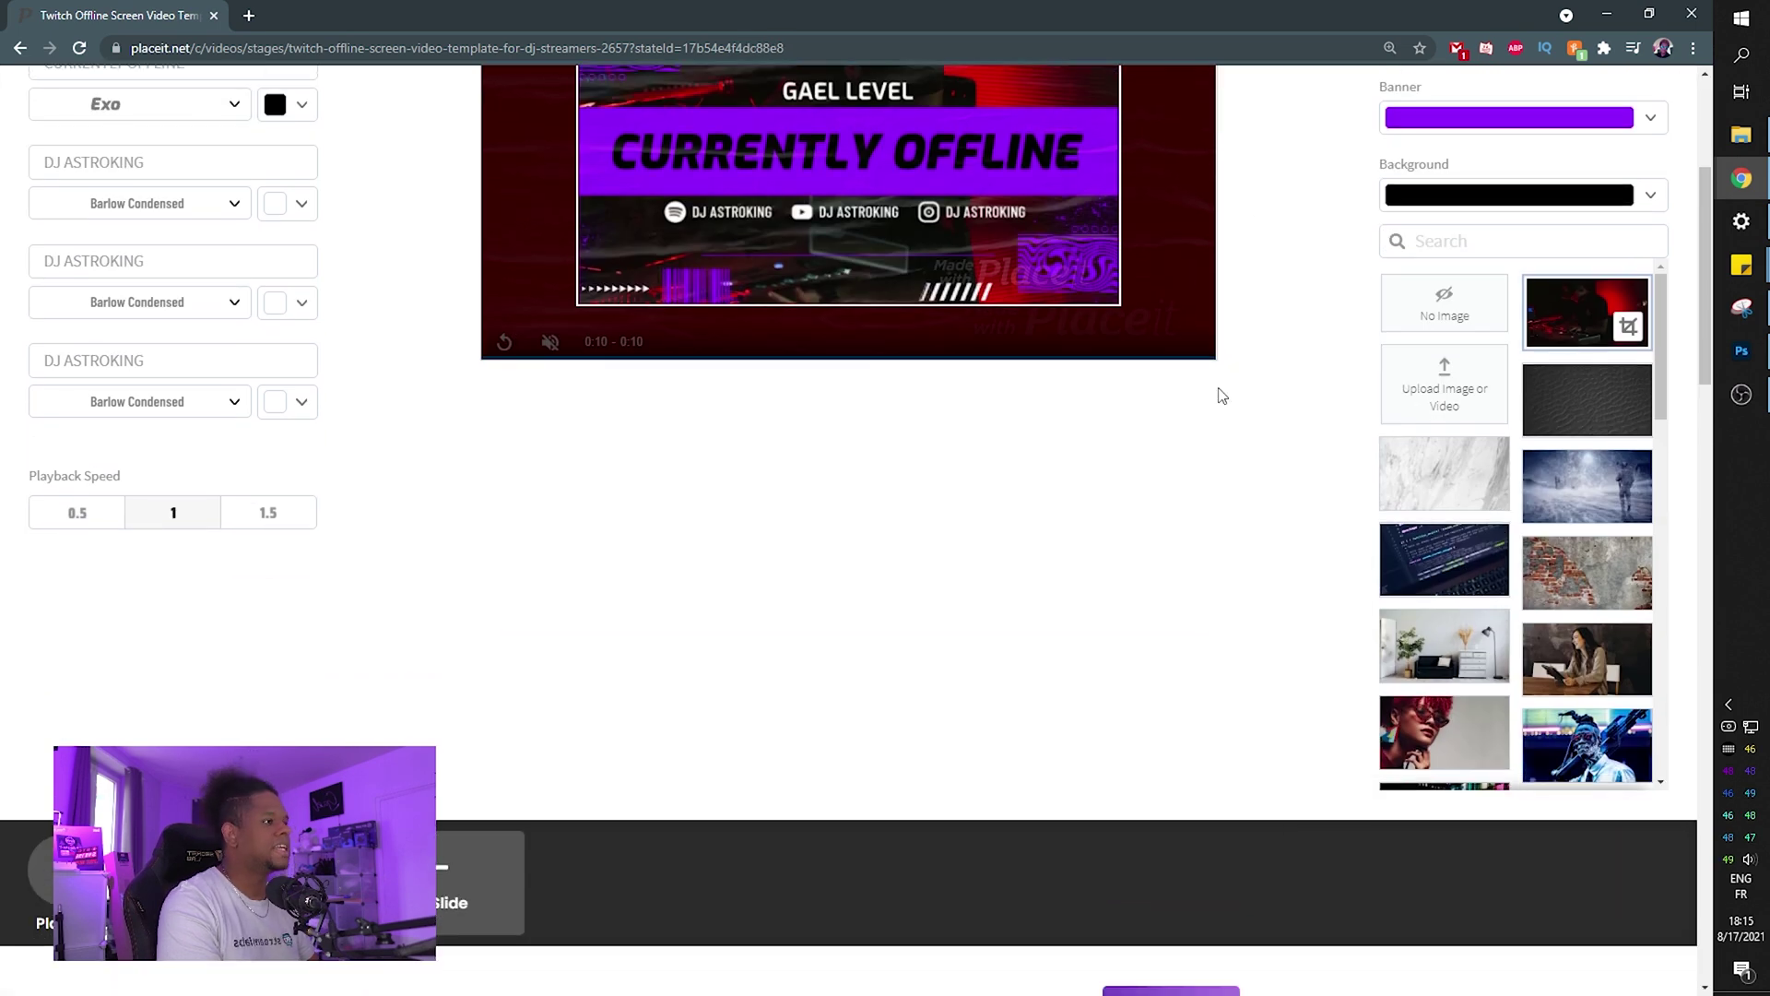
{"action": "left_click", "coordinate": [1451, 407]}
{"action": "left_click", "coordinate": [524, 362]}
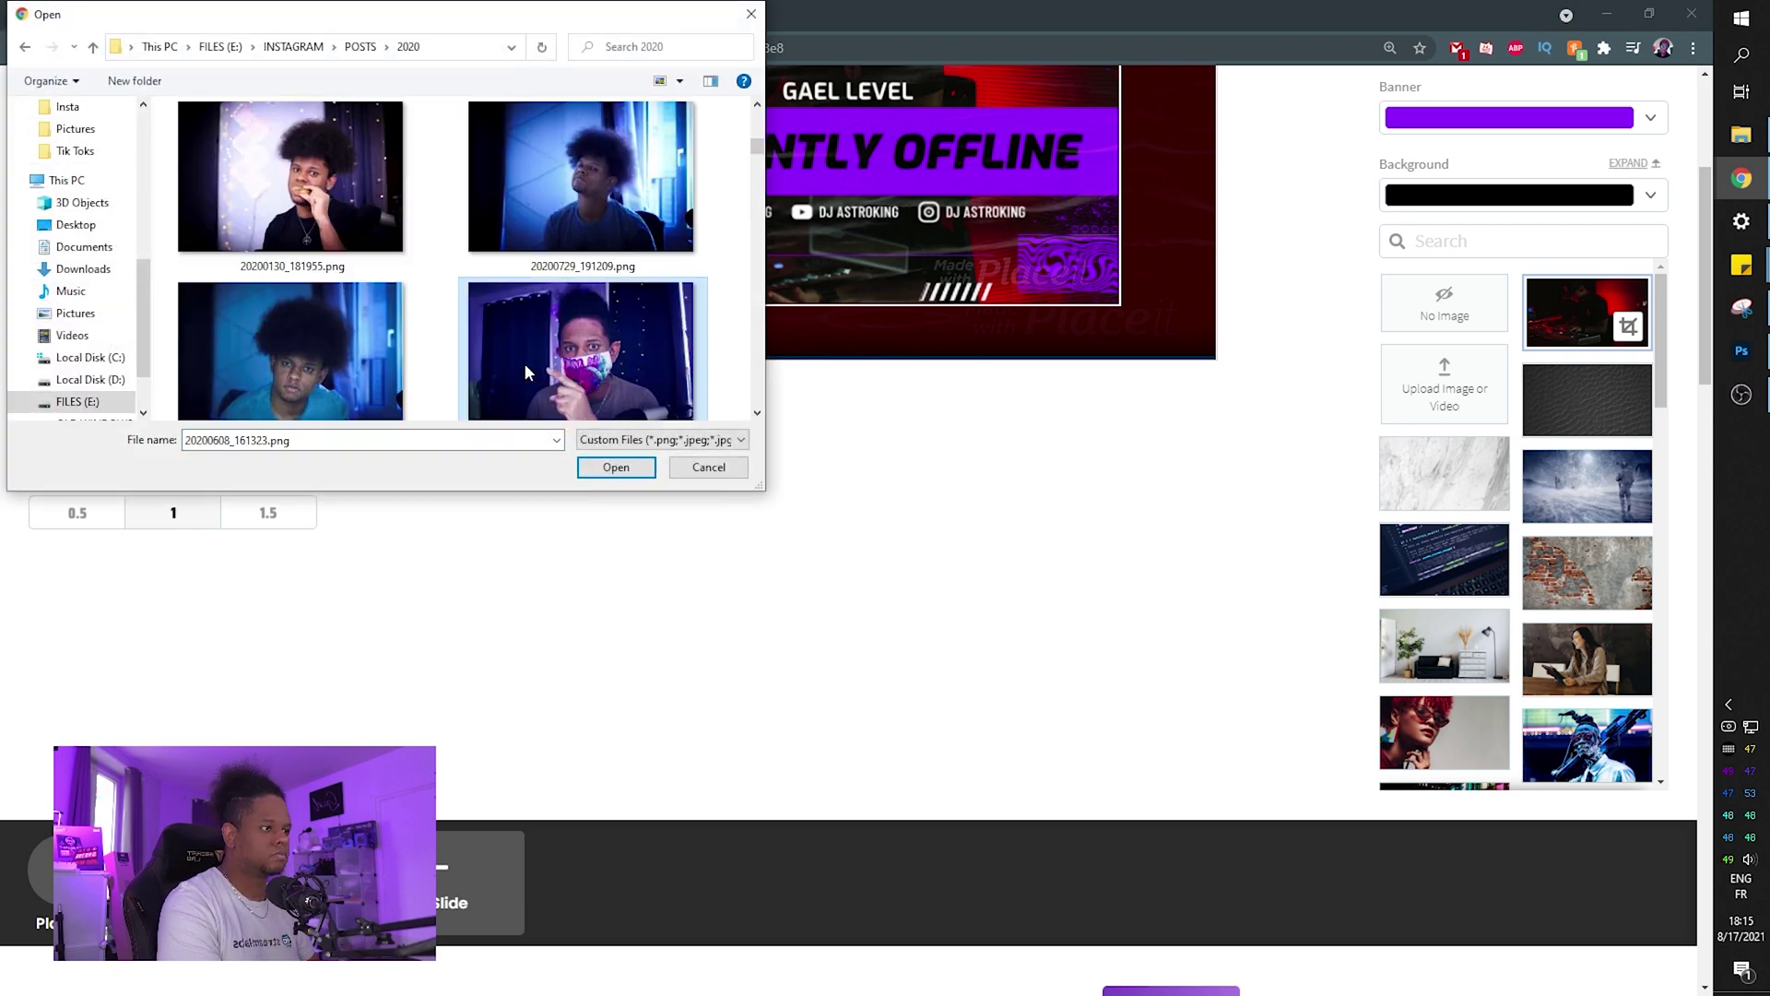
{"action": "double_click", "coordinate": [523, 363]}
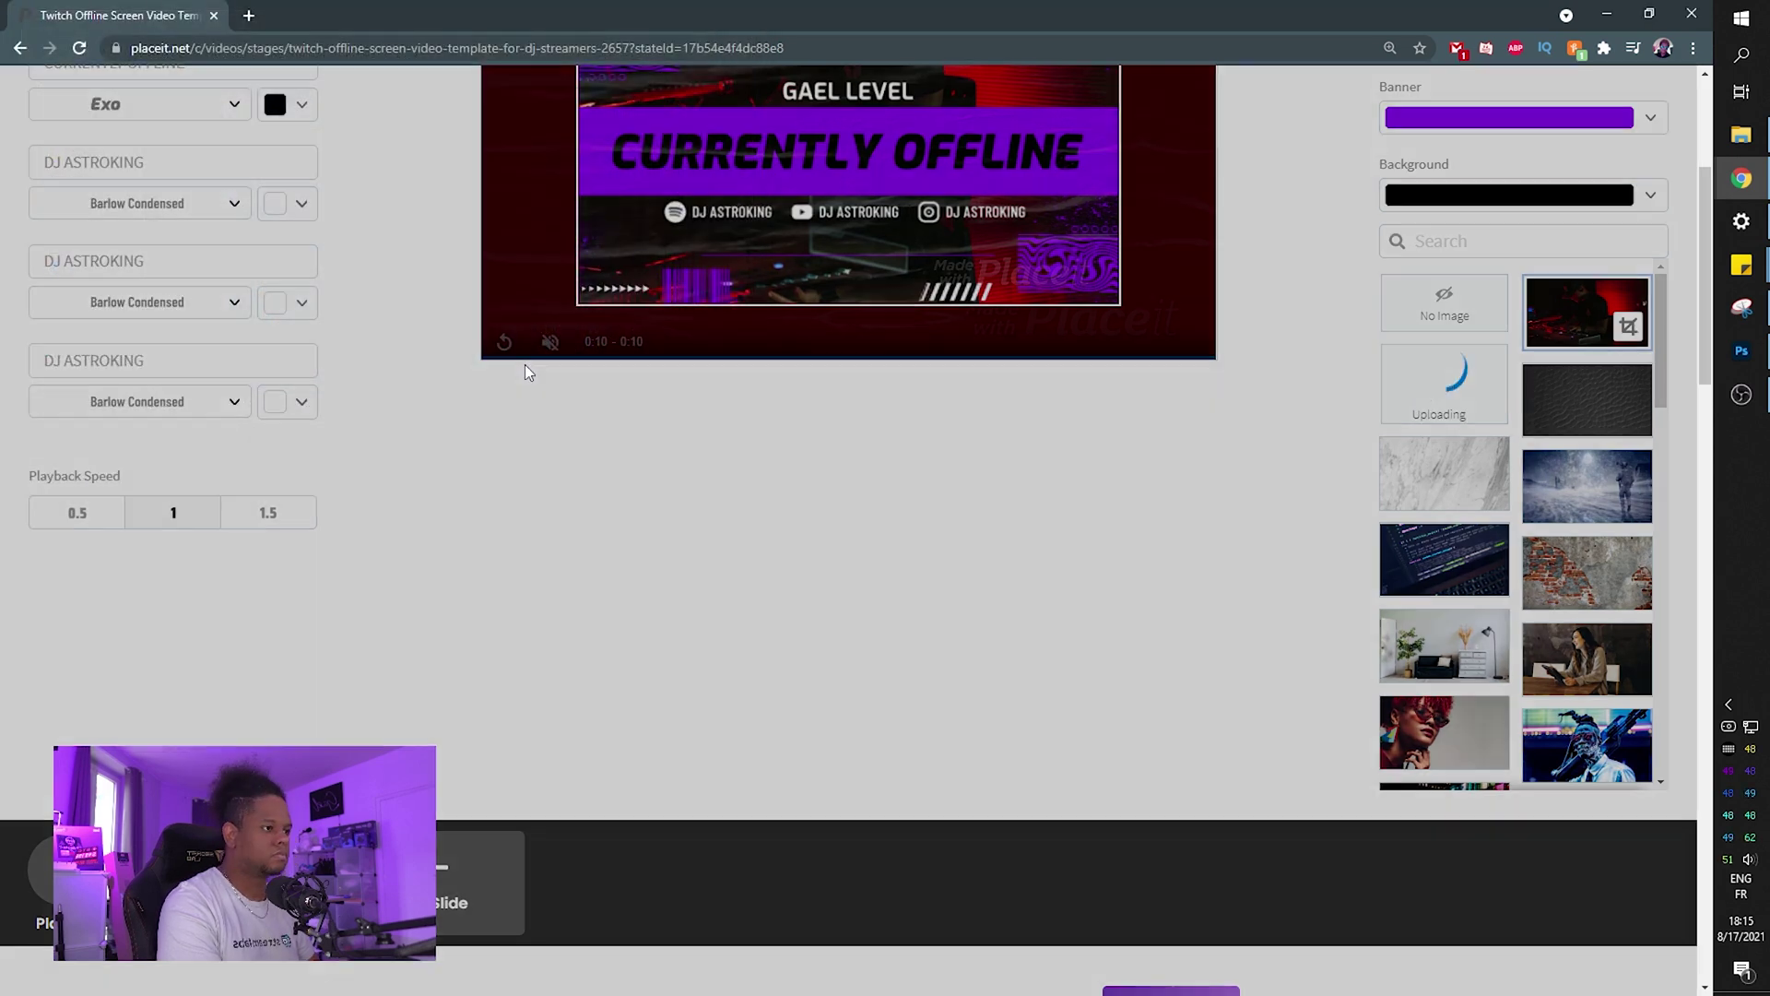
{"action": "left_click_drag", "start_coordinate": [728, 842], "coordinate": [745, 842]}
{"action": "left_click", "coordinate": [791, 903]}
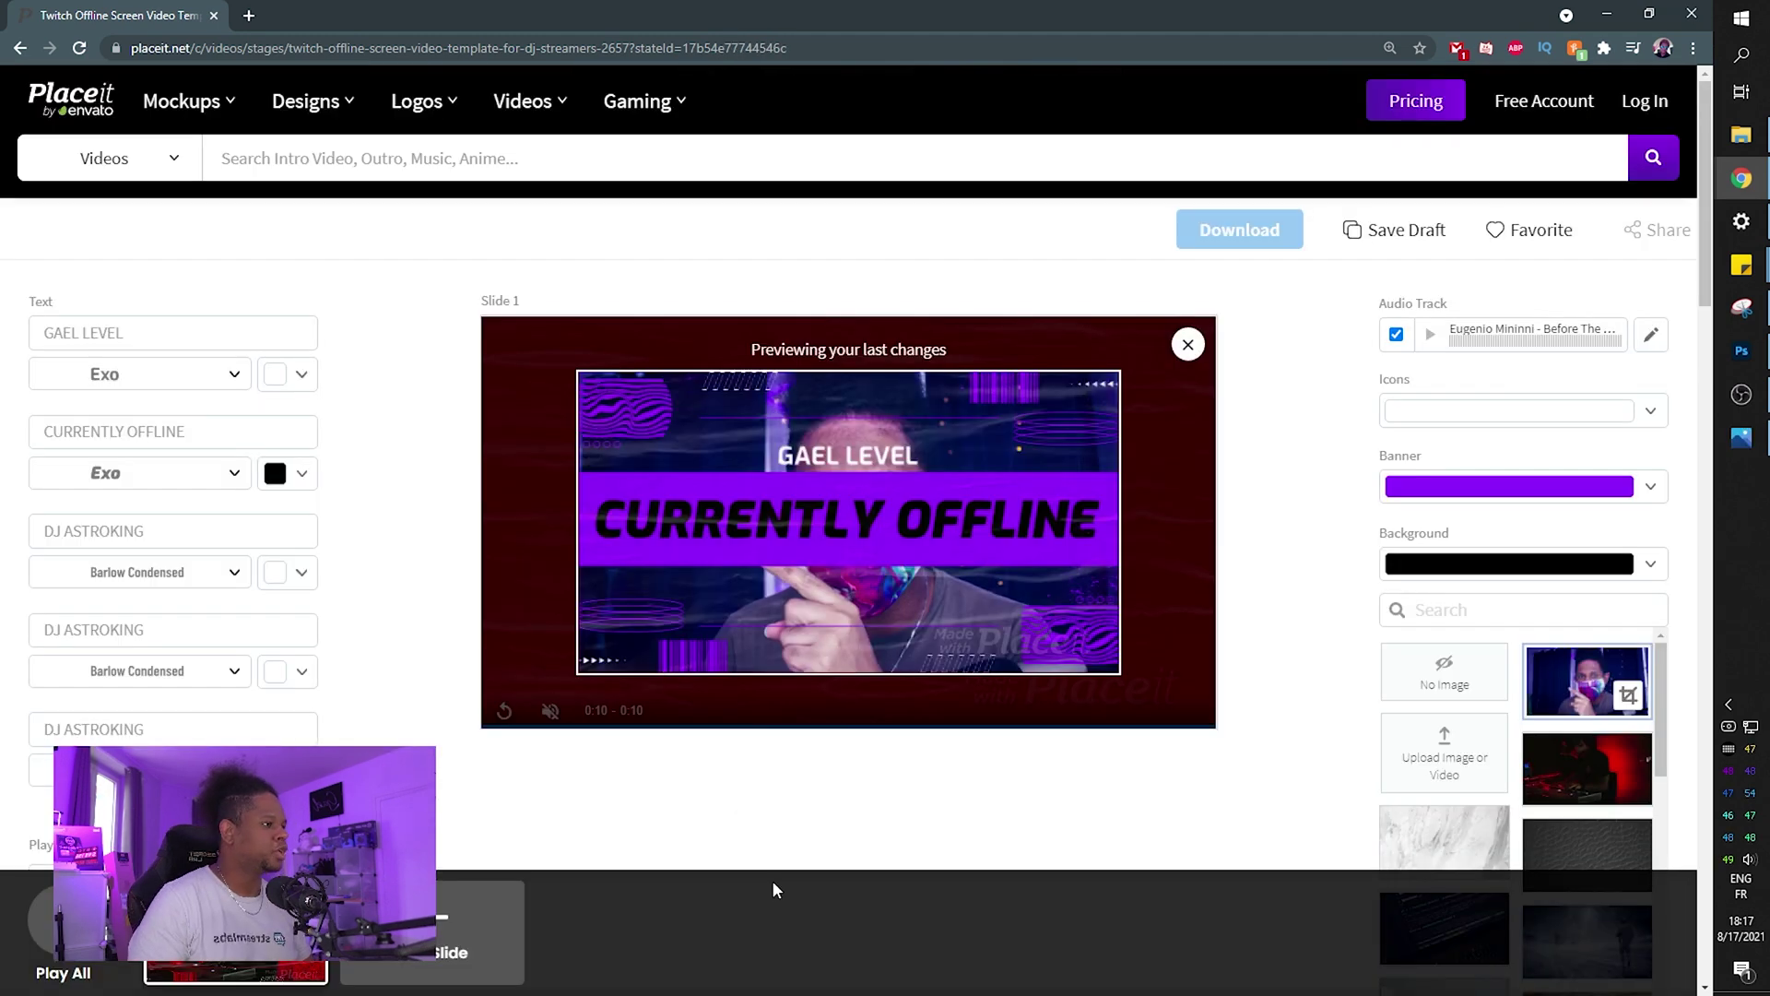
{"action": "left_click", "coordinate": [1182, 352]}
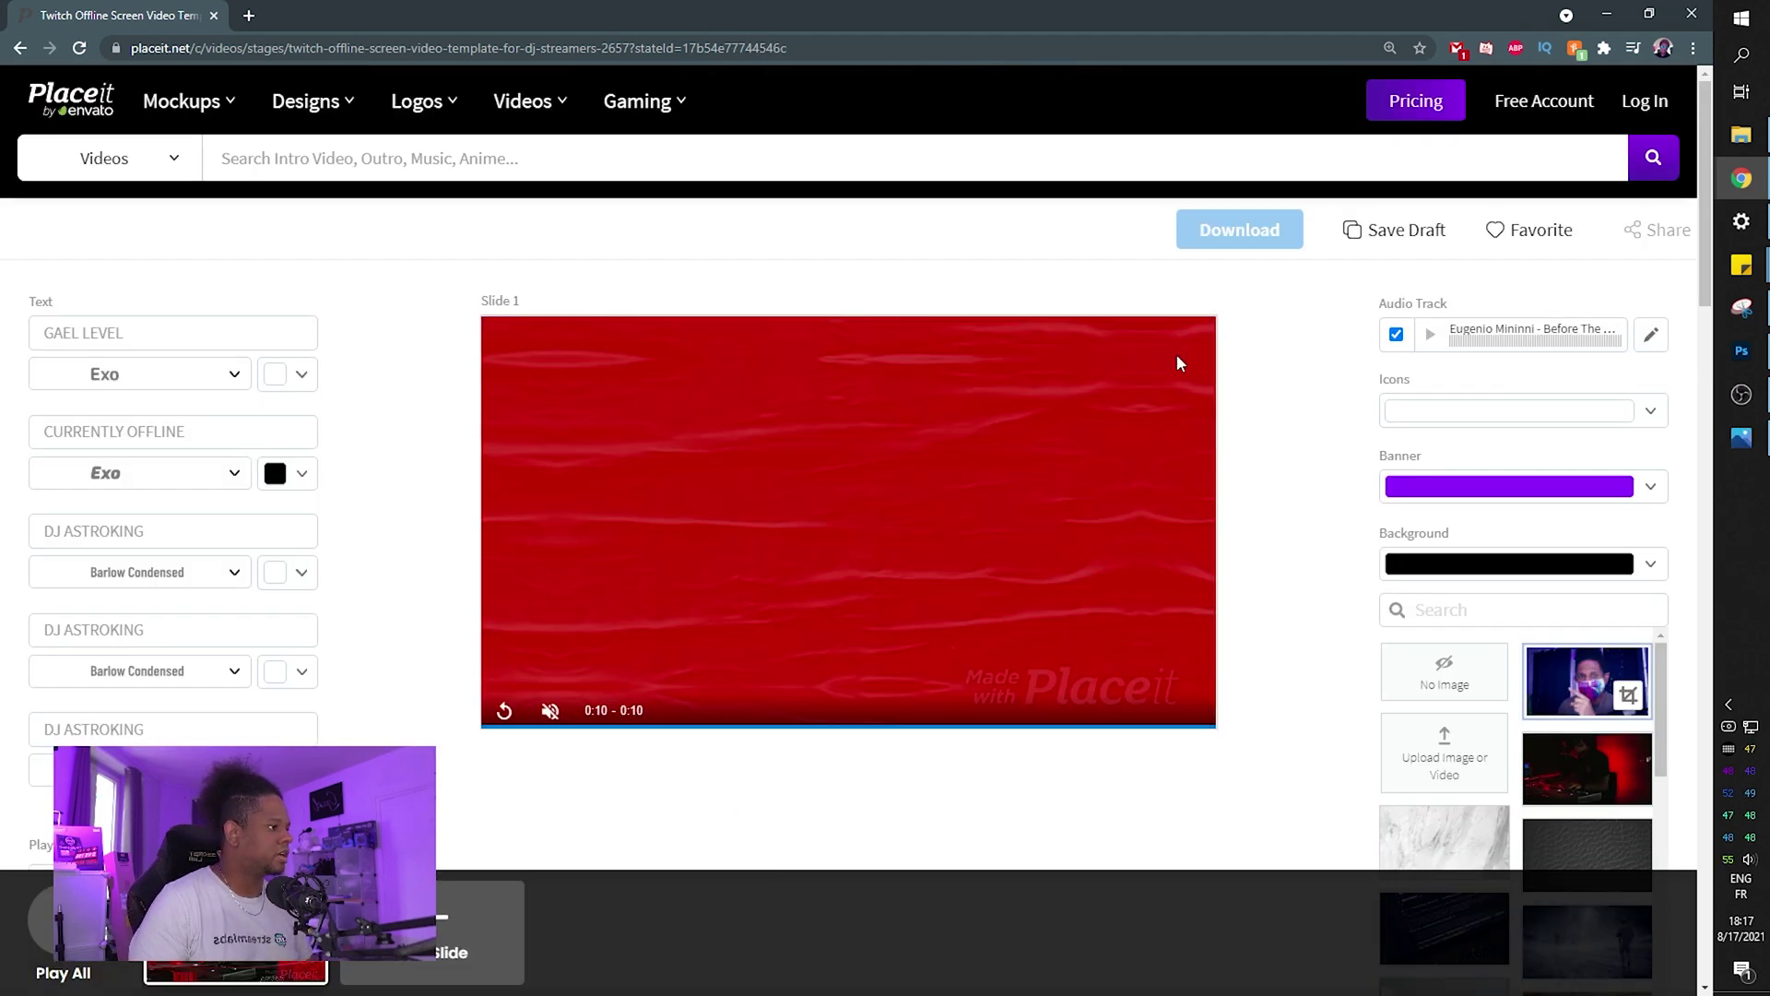
{"action": "left_click", "coordinate": [551, 682]}
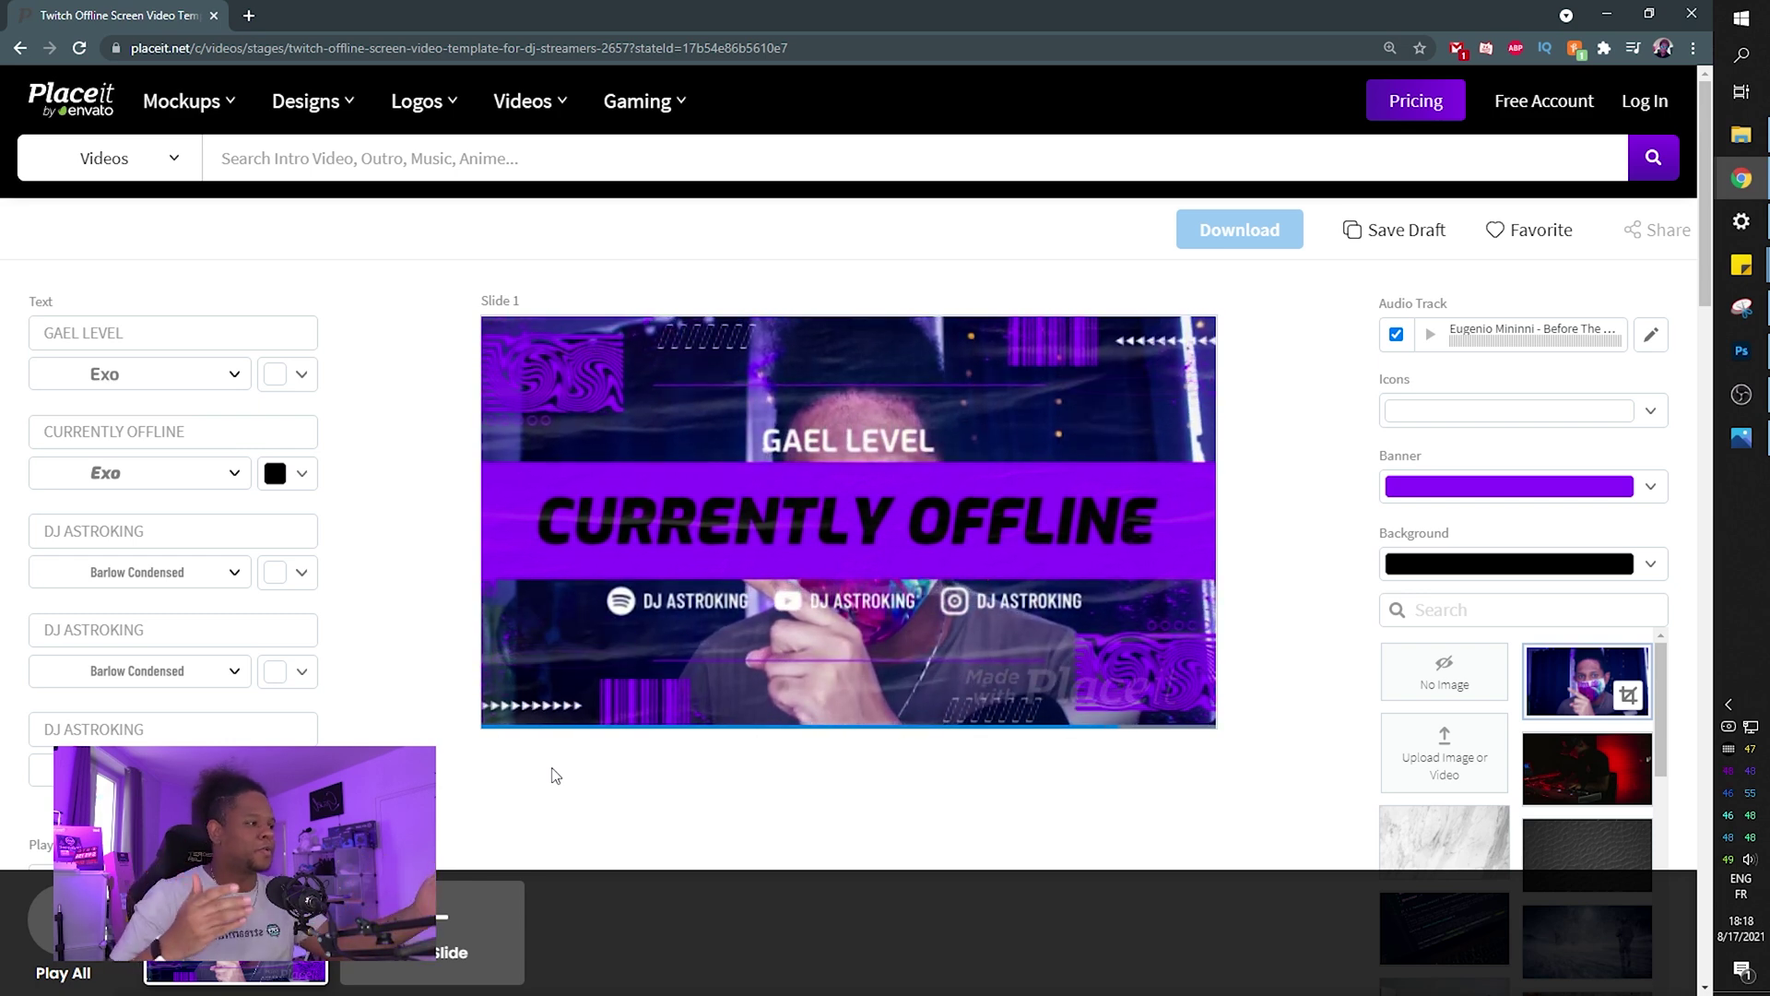
{"action": "scroll", "coordinate": [1544, 702], "scroll_direction": "down", "scroll_amount": 5}
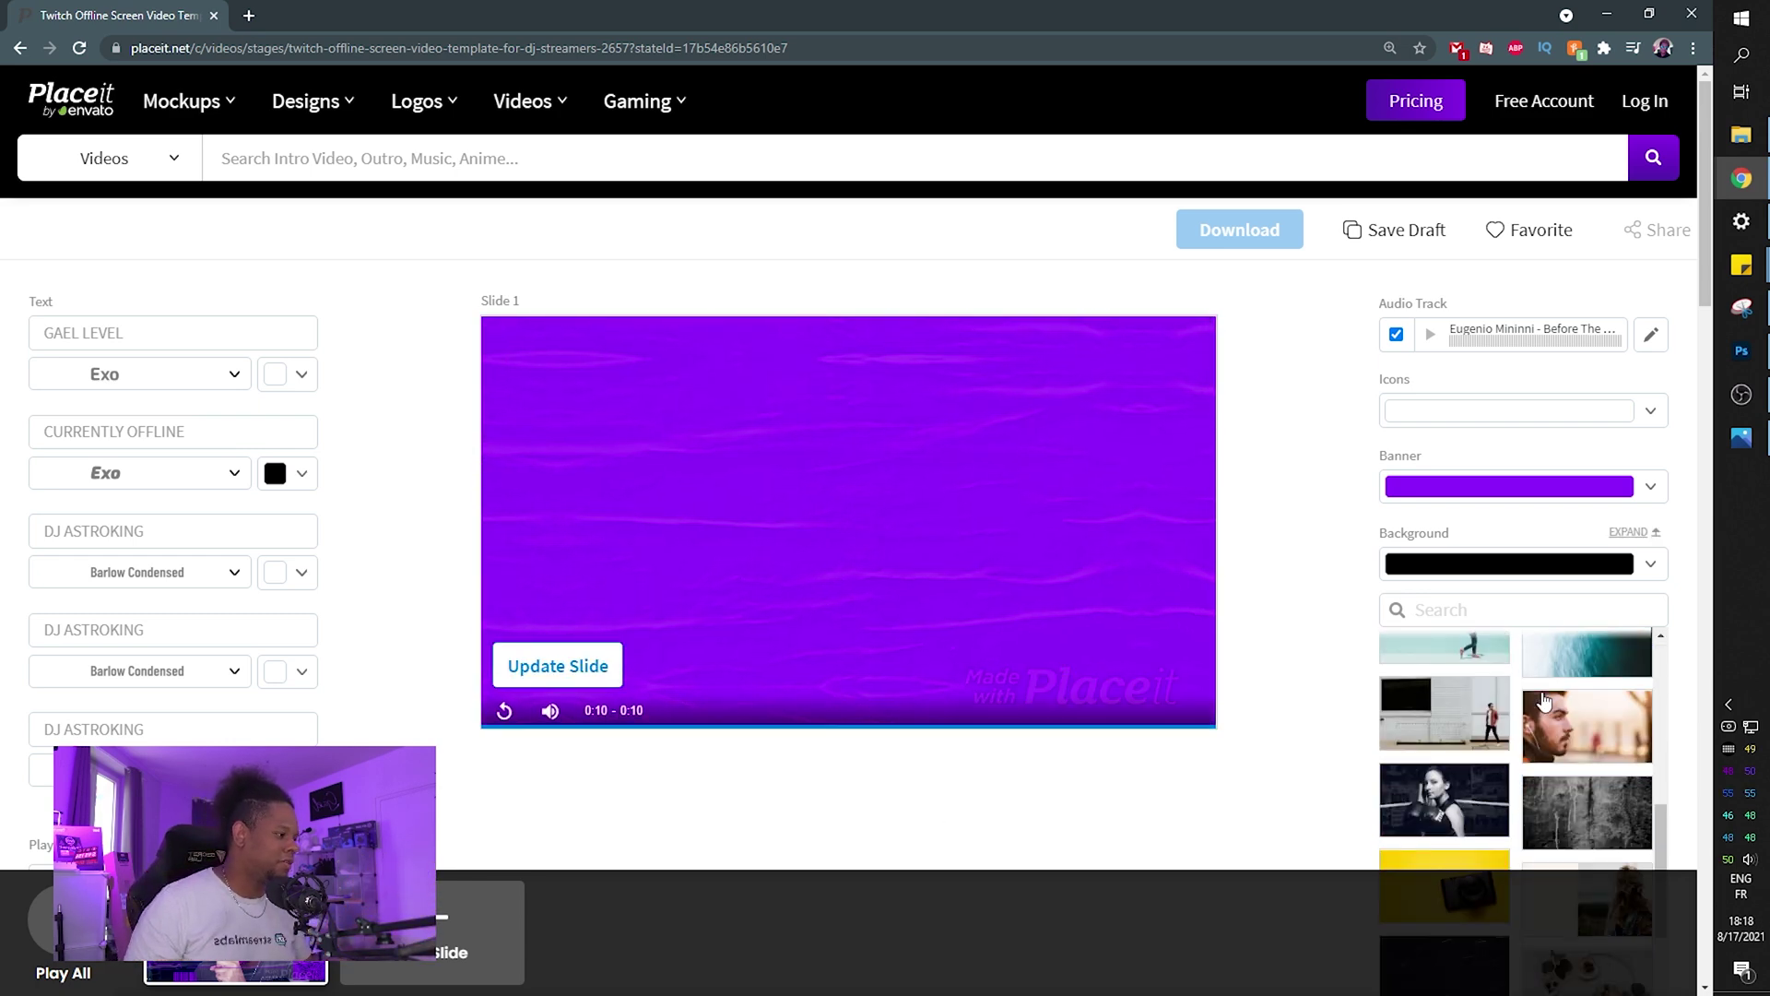
{"action": "scroll", "coordinate": [1544, 703], "scroll_direction": "down", "scroll_amount": 8}
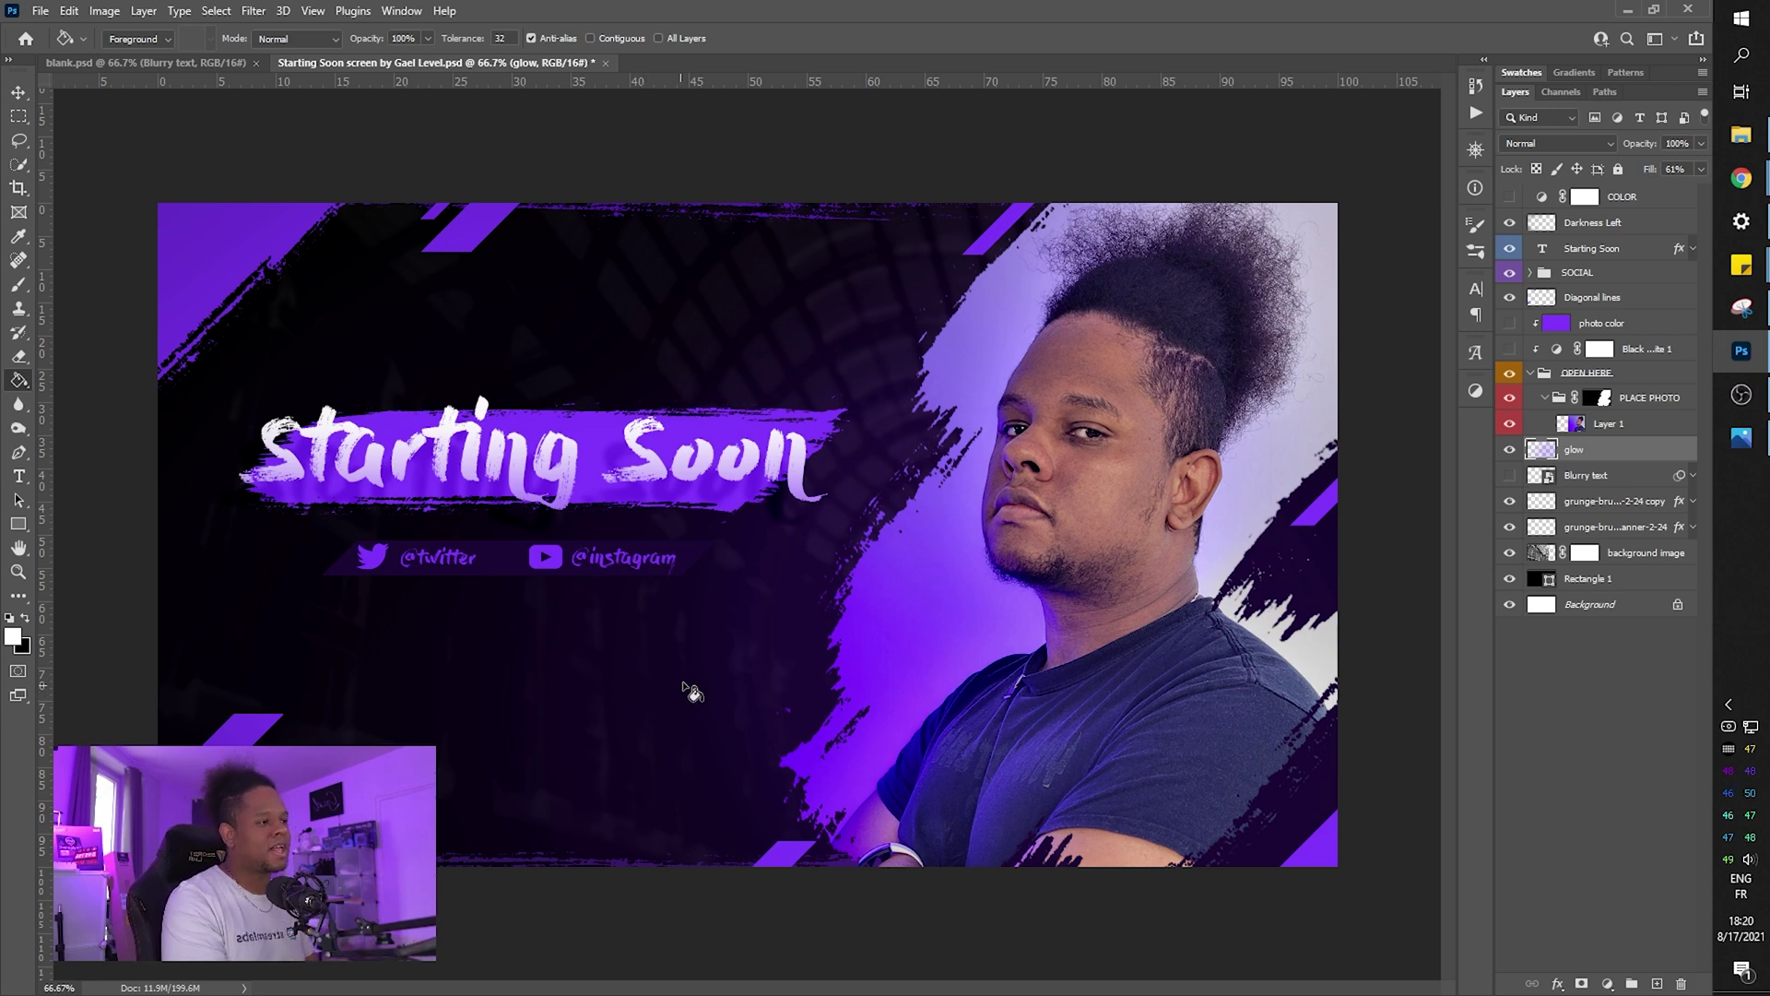
Enable COLOR, Black & White 1 and photo color, then set COLOR's hue to +100.
{"action": "left_click", "coordinate": [1510, 197]}
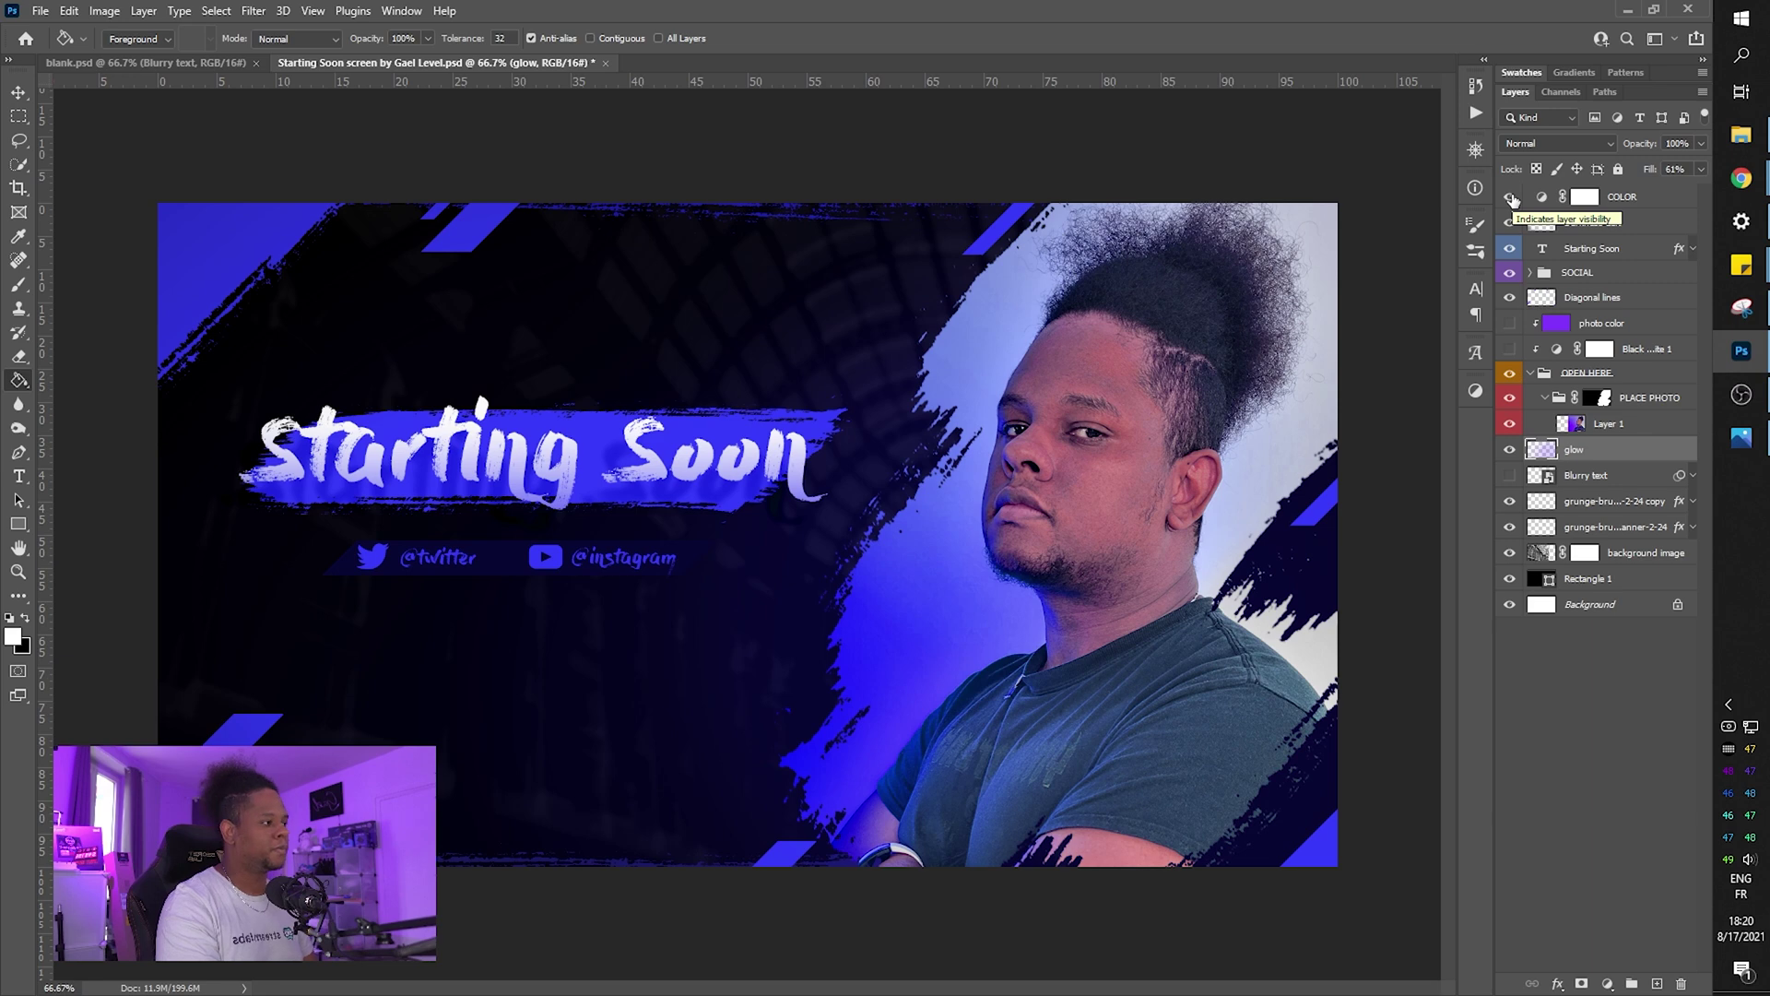
{"action": "left_click", "coordinate": [1509, 347]}
{"action": "left_click", "coordinate": [1509, 324]}
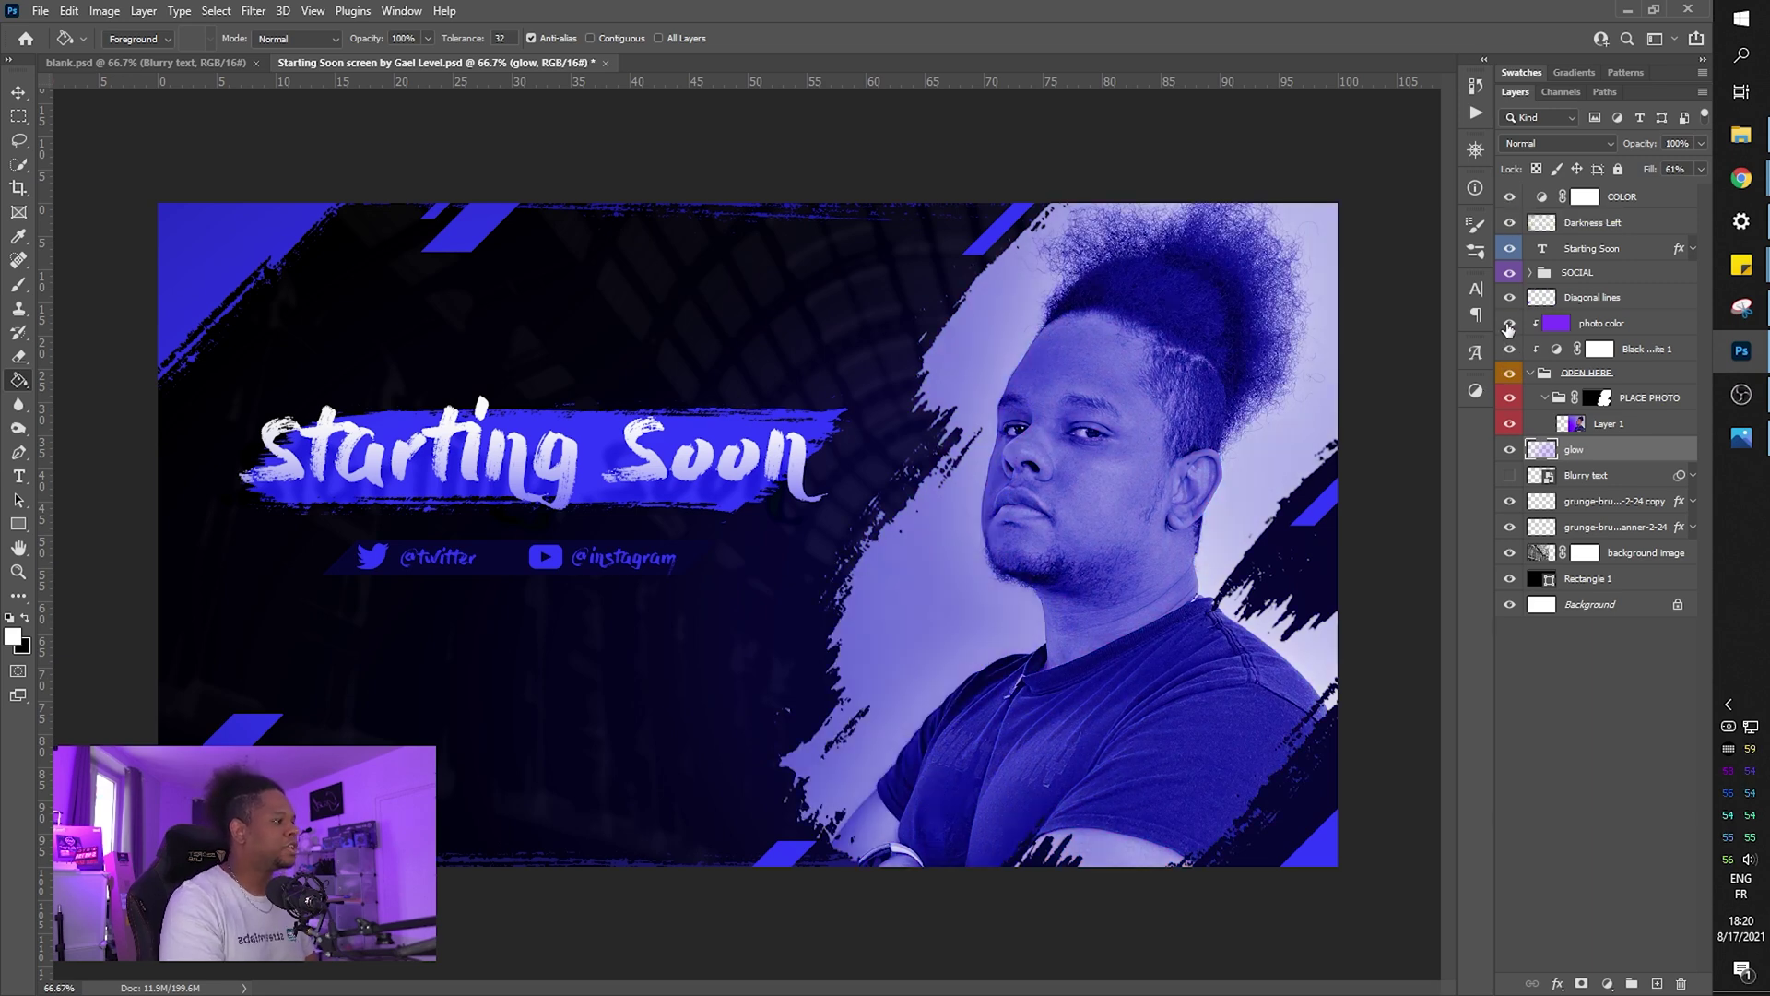
{"action": "left_click", "coordinate": [1542, 198]}
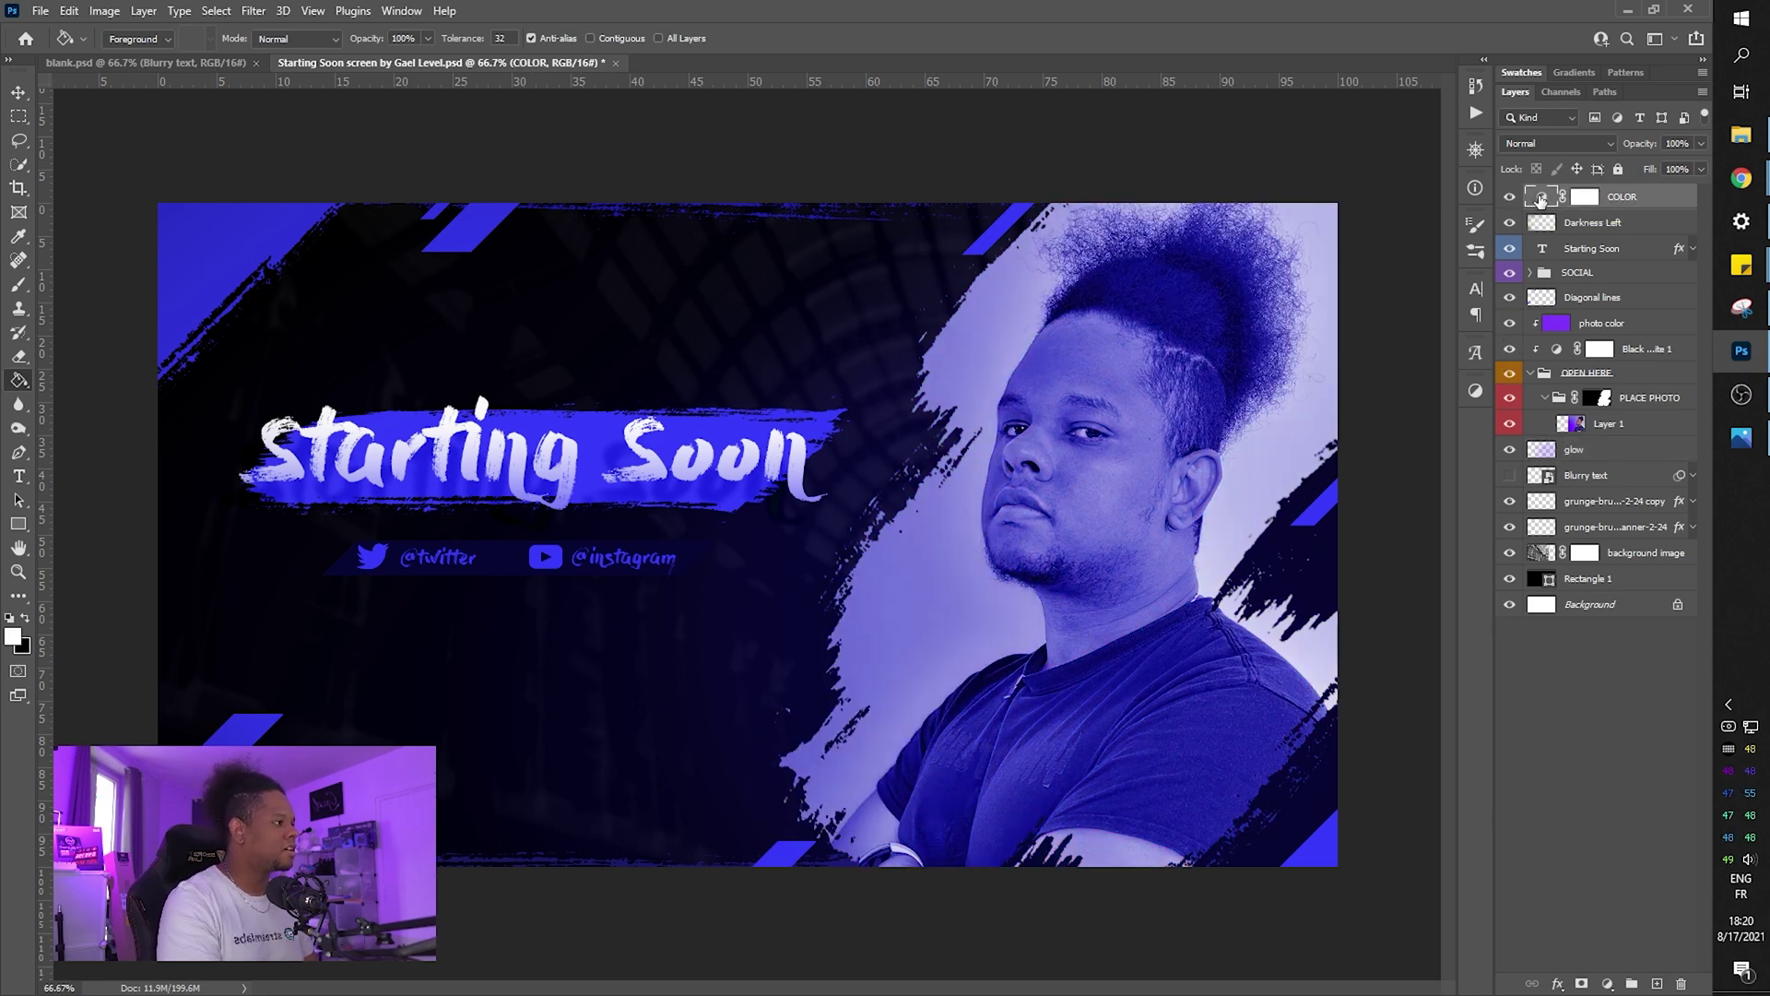
{"action": "double_click", "coordinate": [1542, 197]}
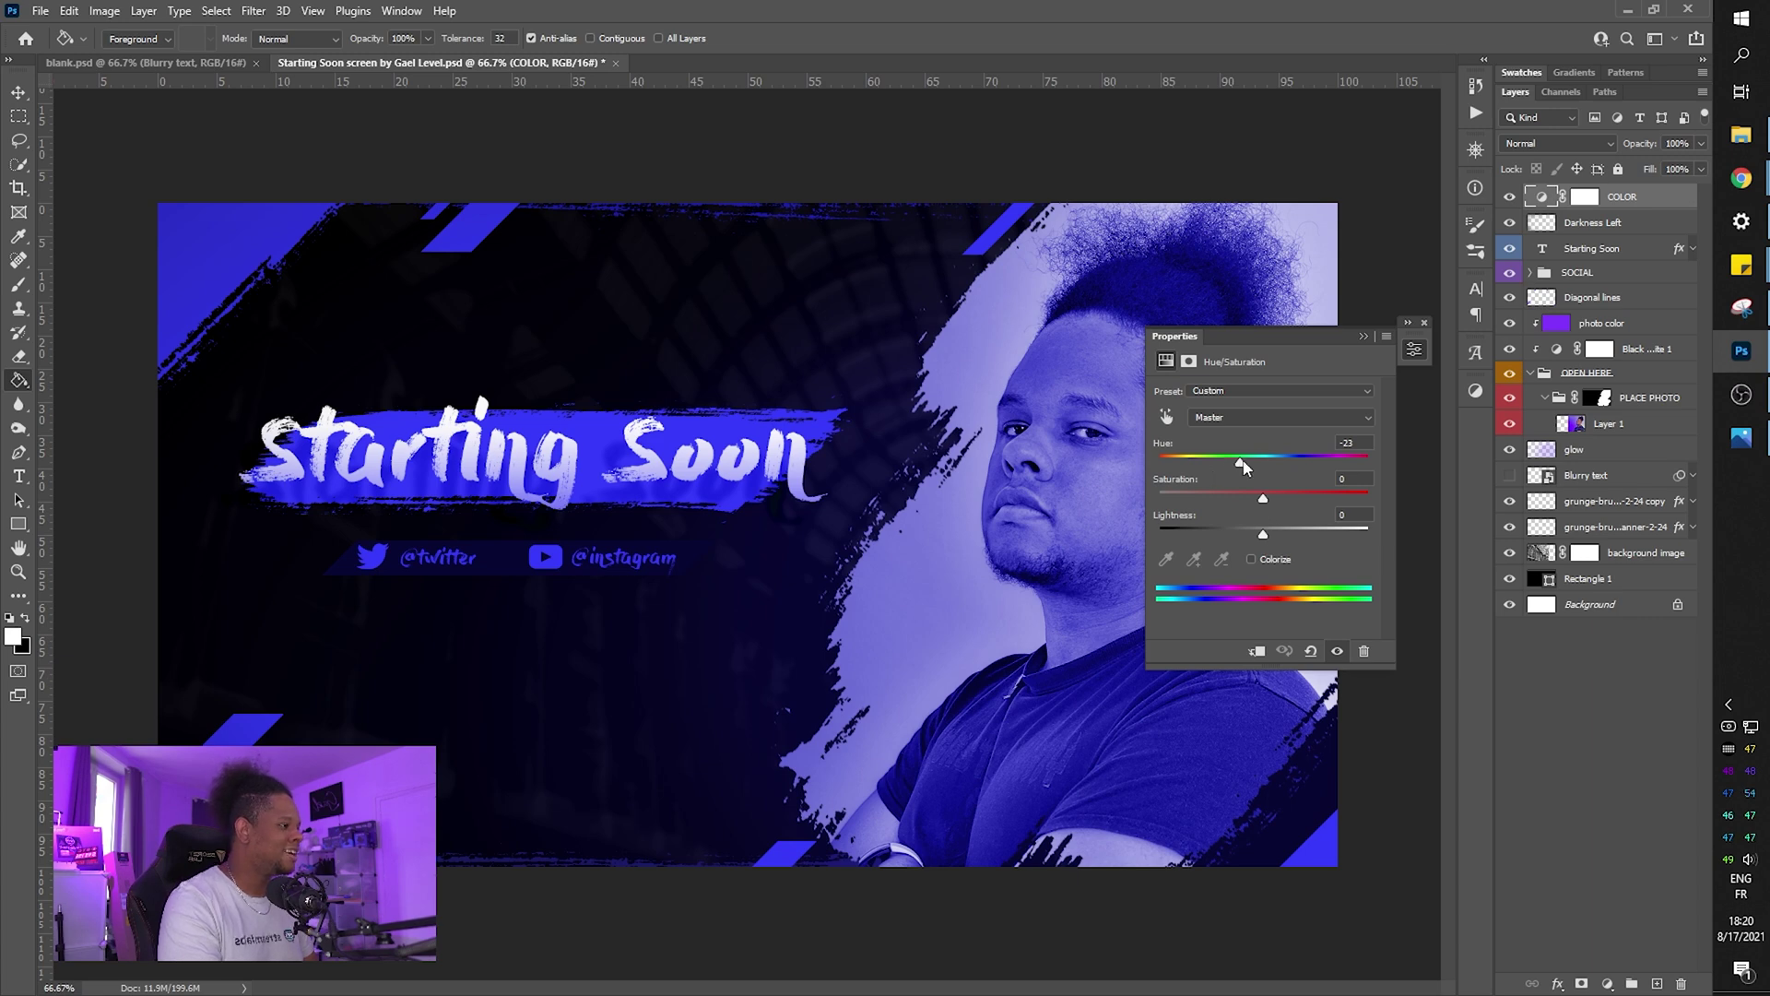
{"action": "left_click_drag", "start_coordinate": [1241, 466], "coordinate": [1248, 509]}
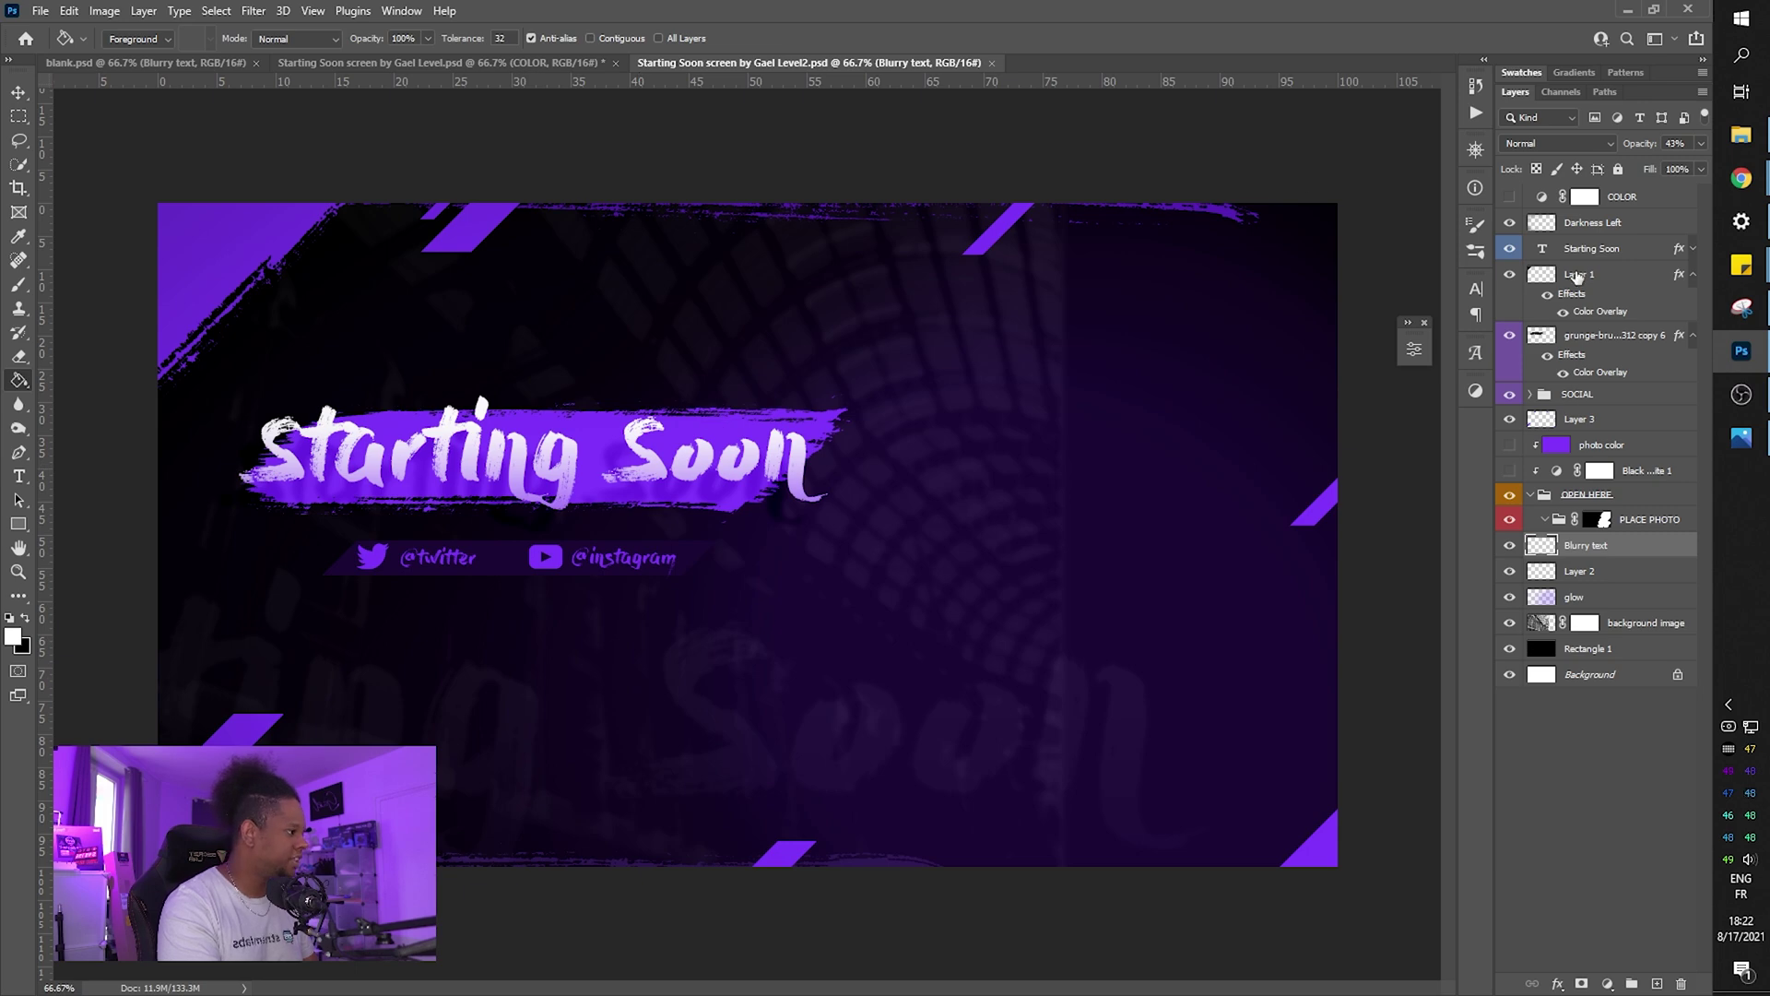
Check the Starting Soon title's font: Dry Brush Regular at 38.25 pt.
{"action": "left_click", "coordinate": [1588, 248]}
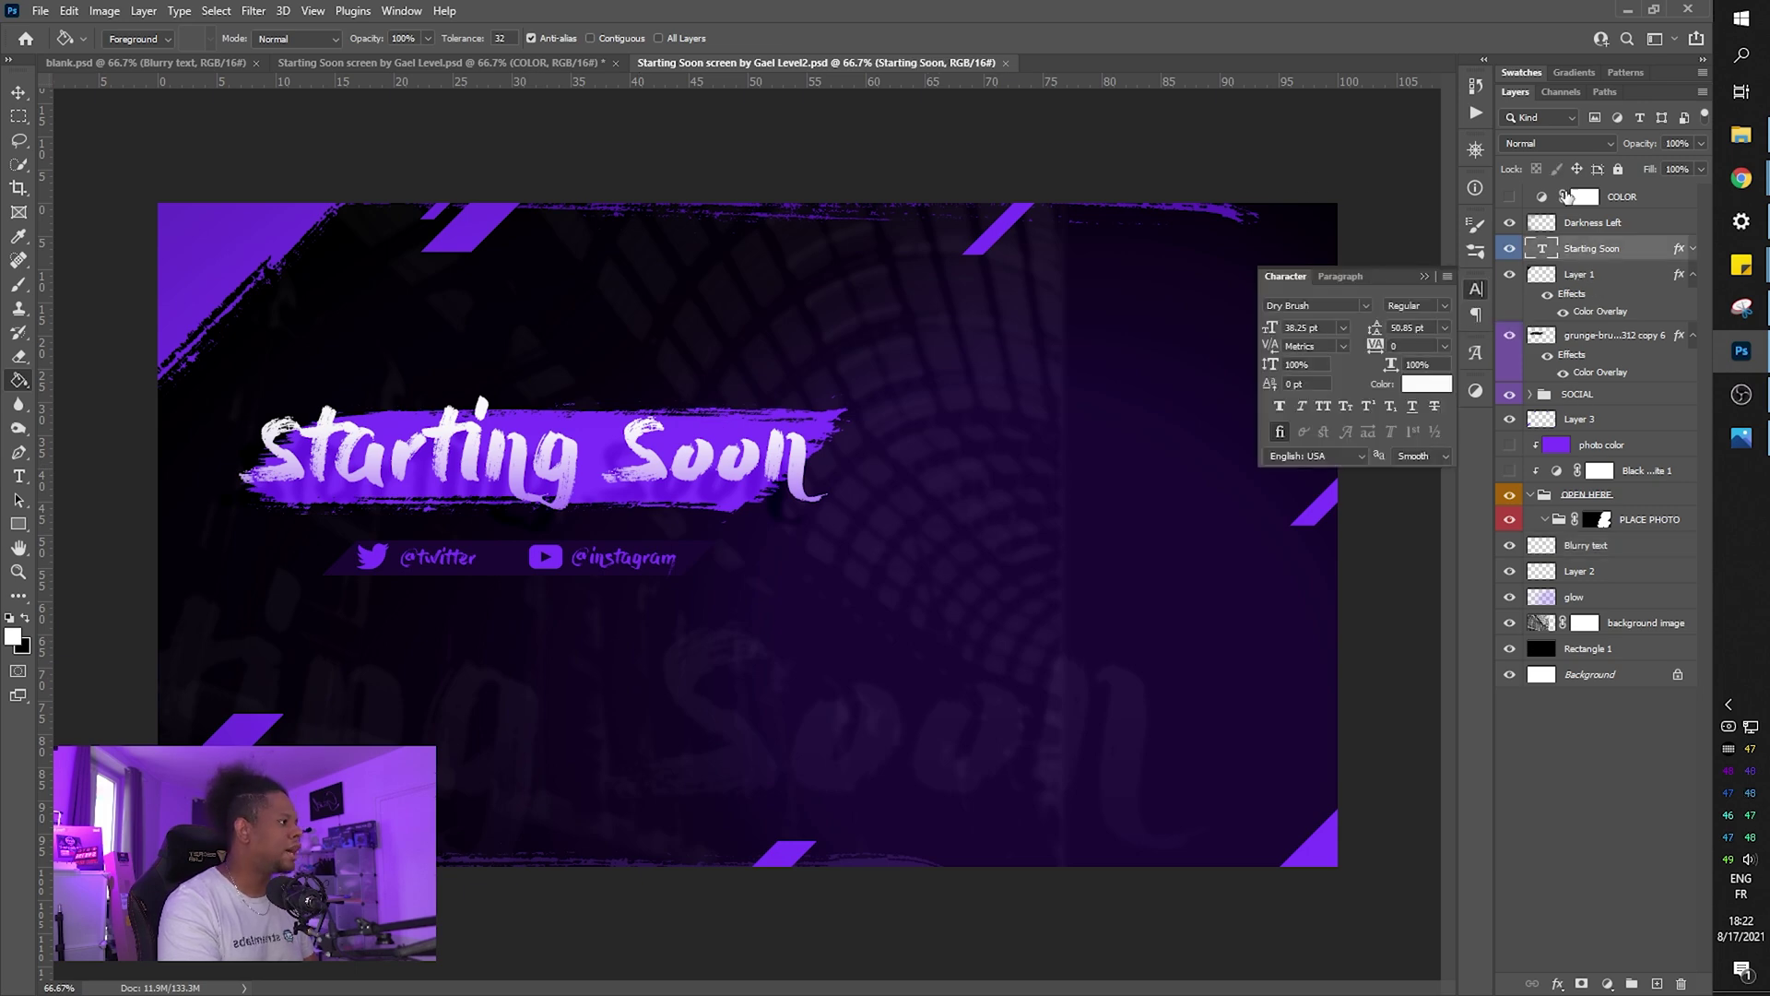
{"action": "left_click", "coordinate": [1740, 178]}
{"action": "left_click", "coordinate": [373, 710]}
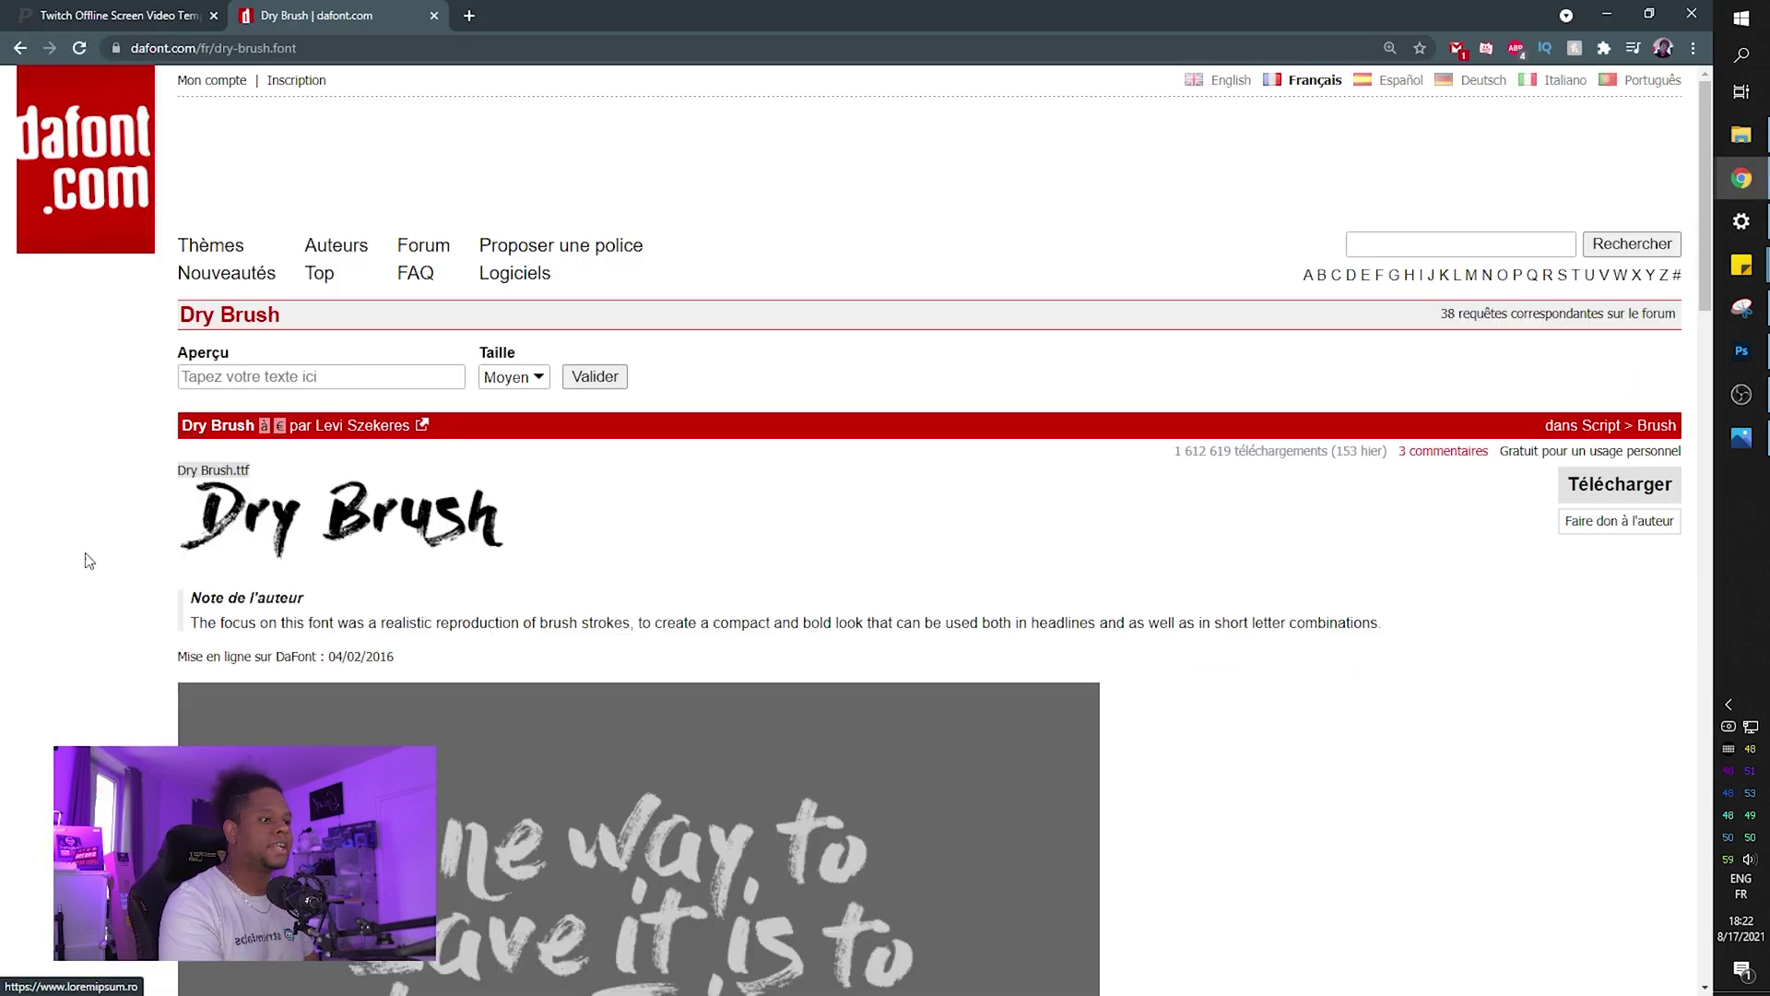
{"action": "scroll", "coordinate": [106, 563], "scroll_direction": "down", "scroll_amount": 7}
{"action": "scroll", "coordinate": [111, 566], "scroll_direction": "up", "scroll_amount": 7}
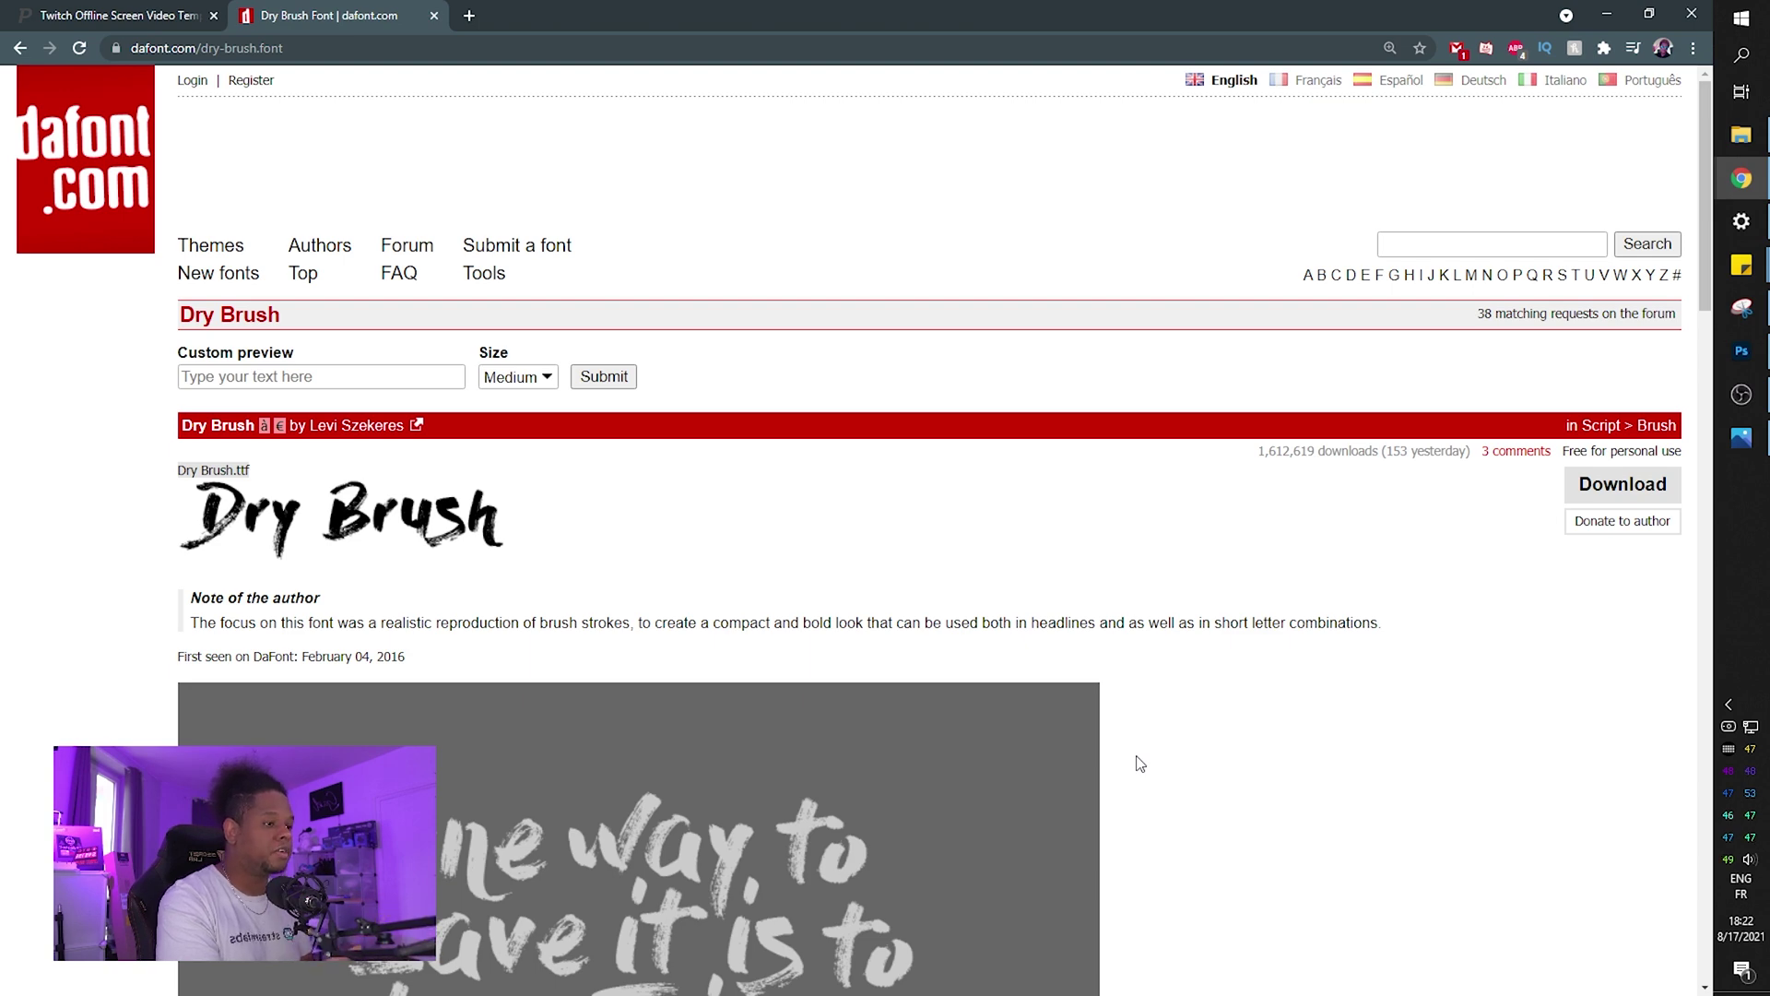
{"action": "key", "text": "alt+Tab"}
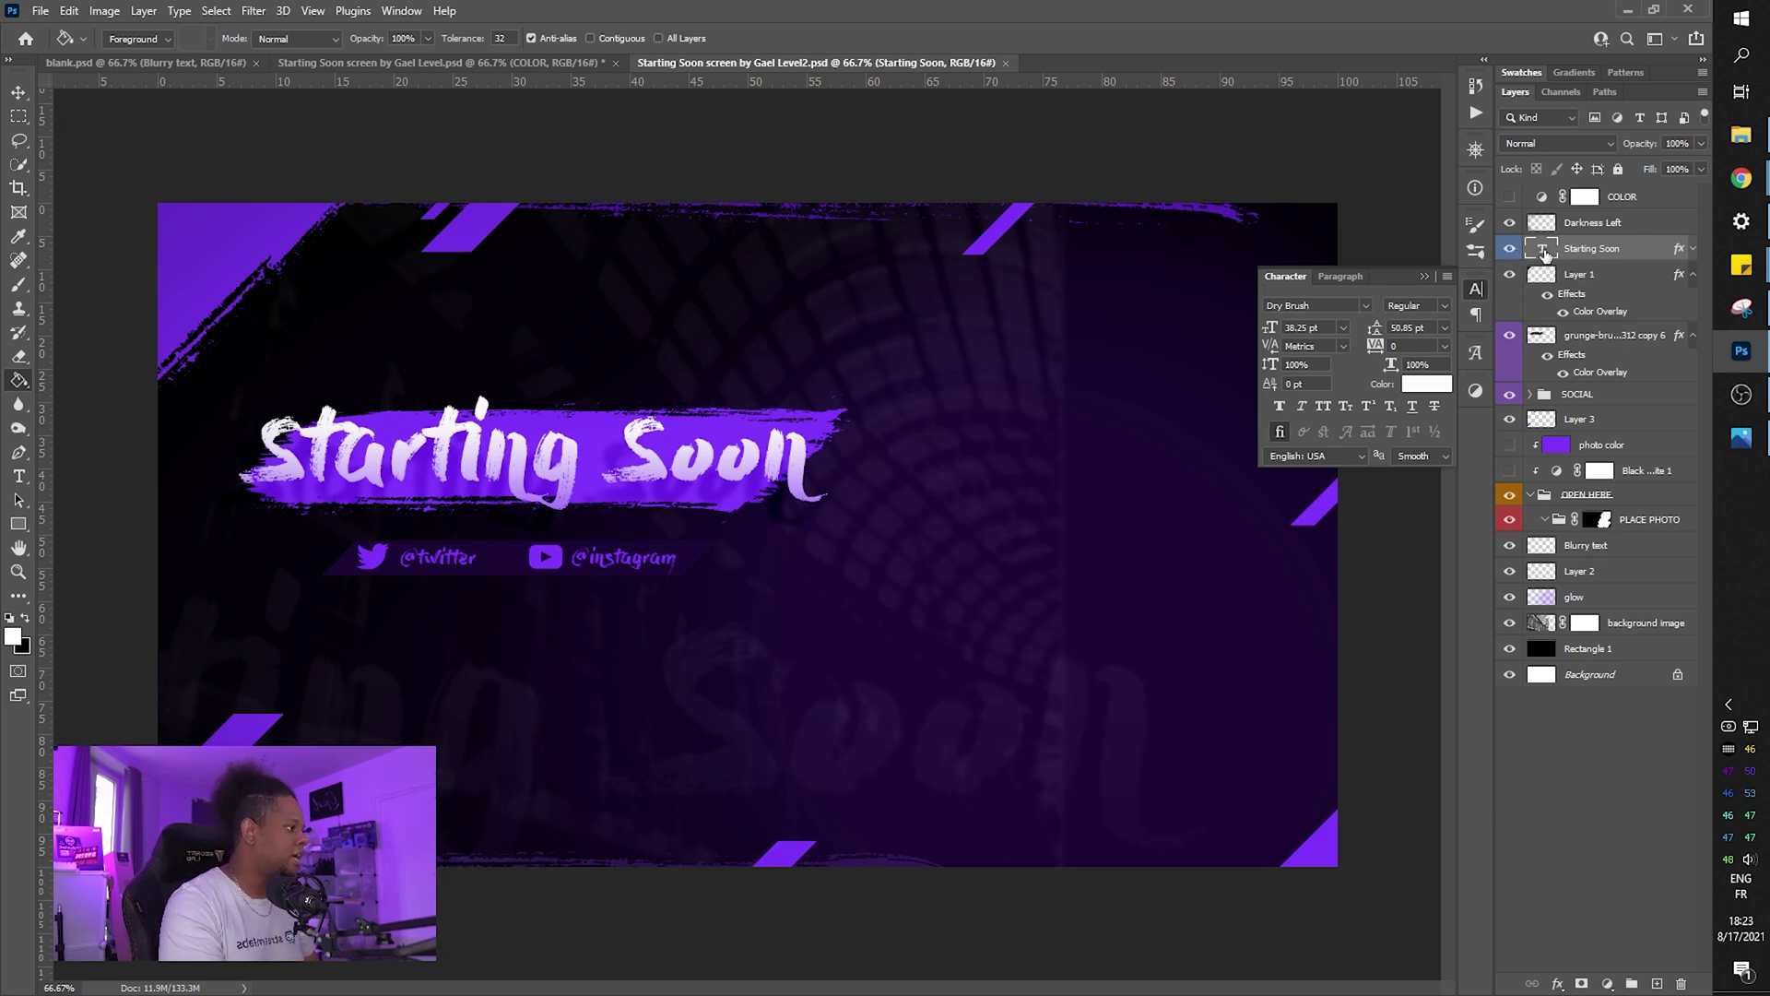
Type test text into the Starting Soon title, undo it and commit the original title.
{"action": "double_click", "coordinate": [1543, 248]}
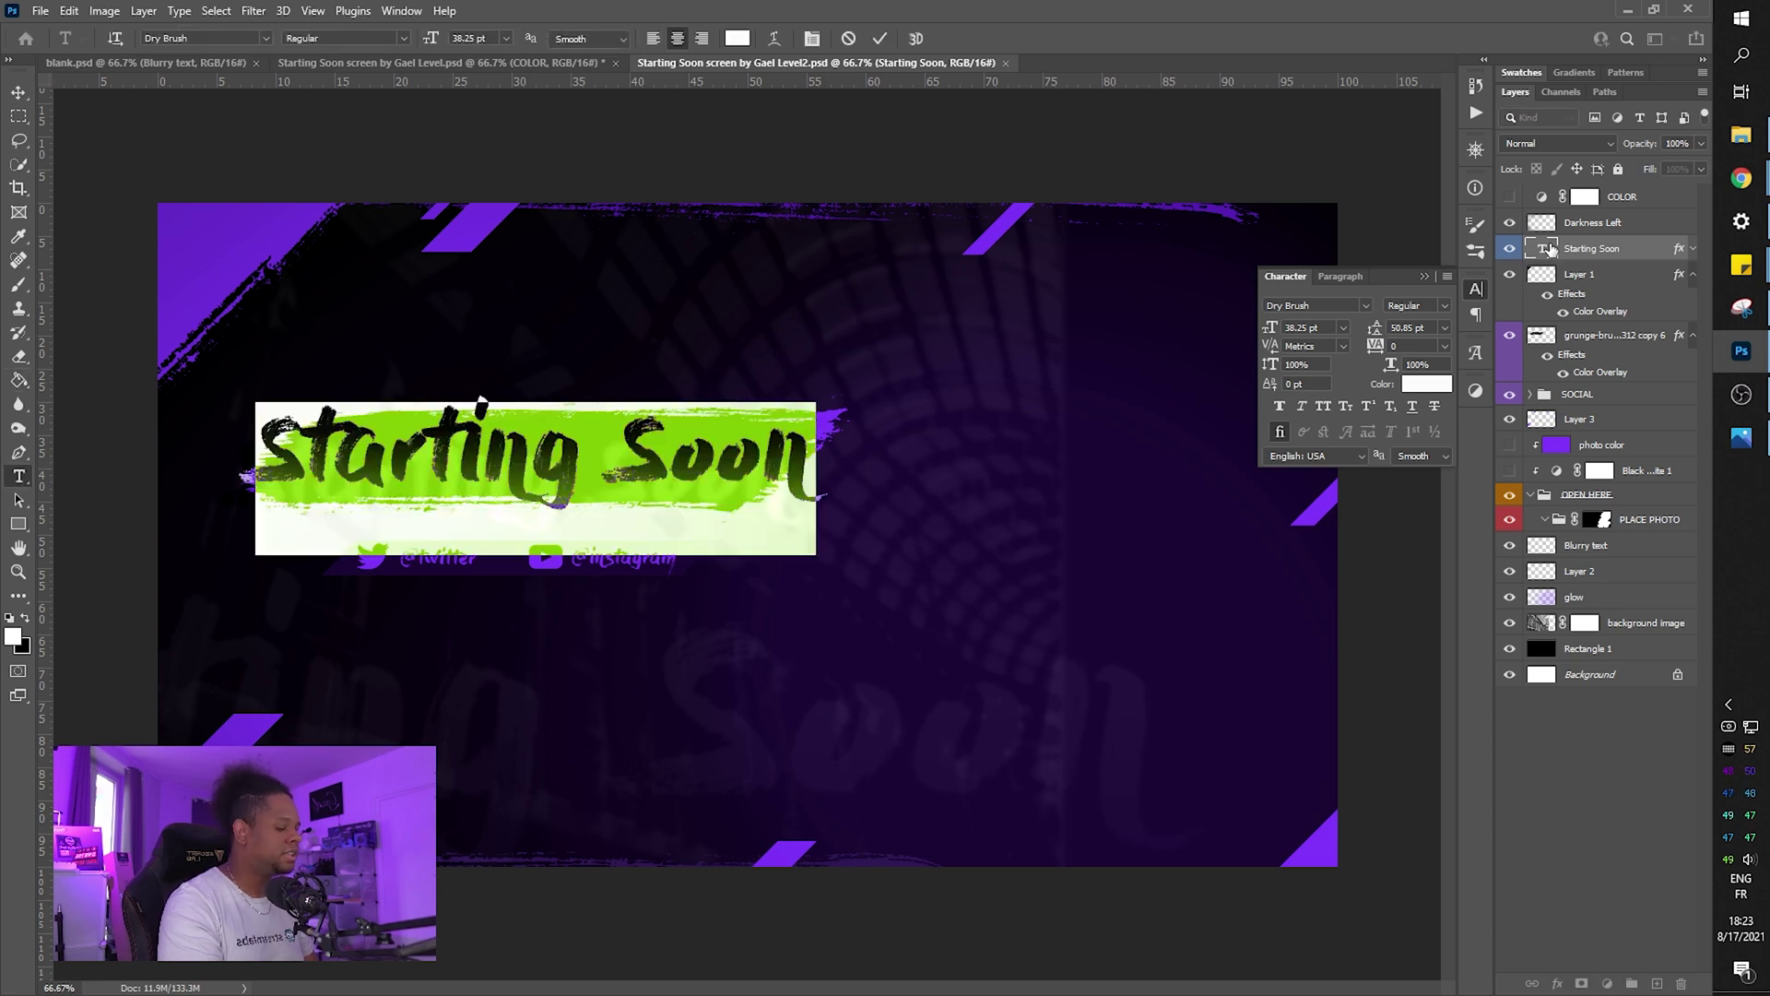
{"action": "type", "text": "zergokzhgopizfgpojzg"}
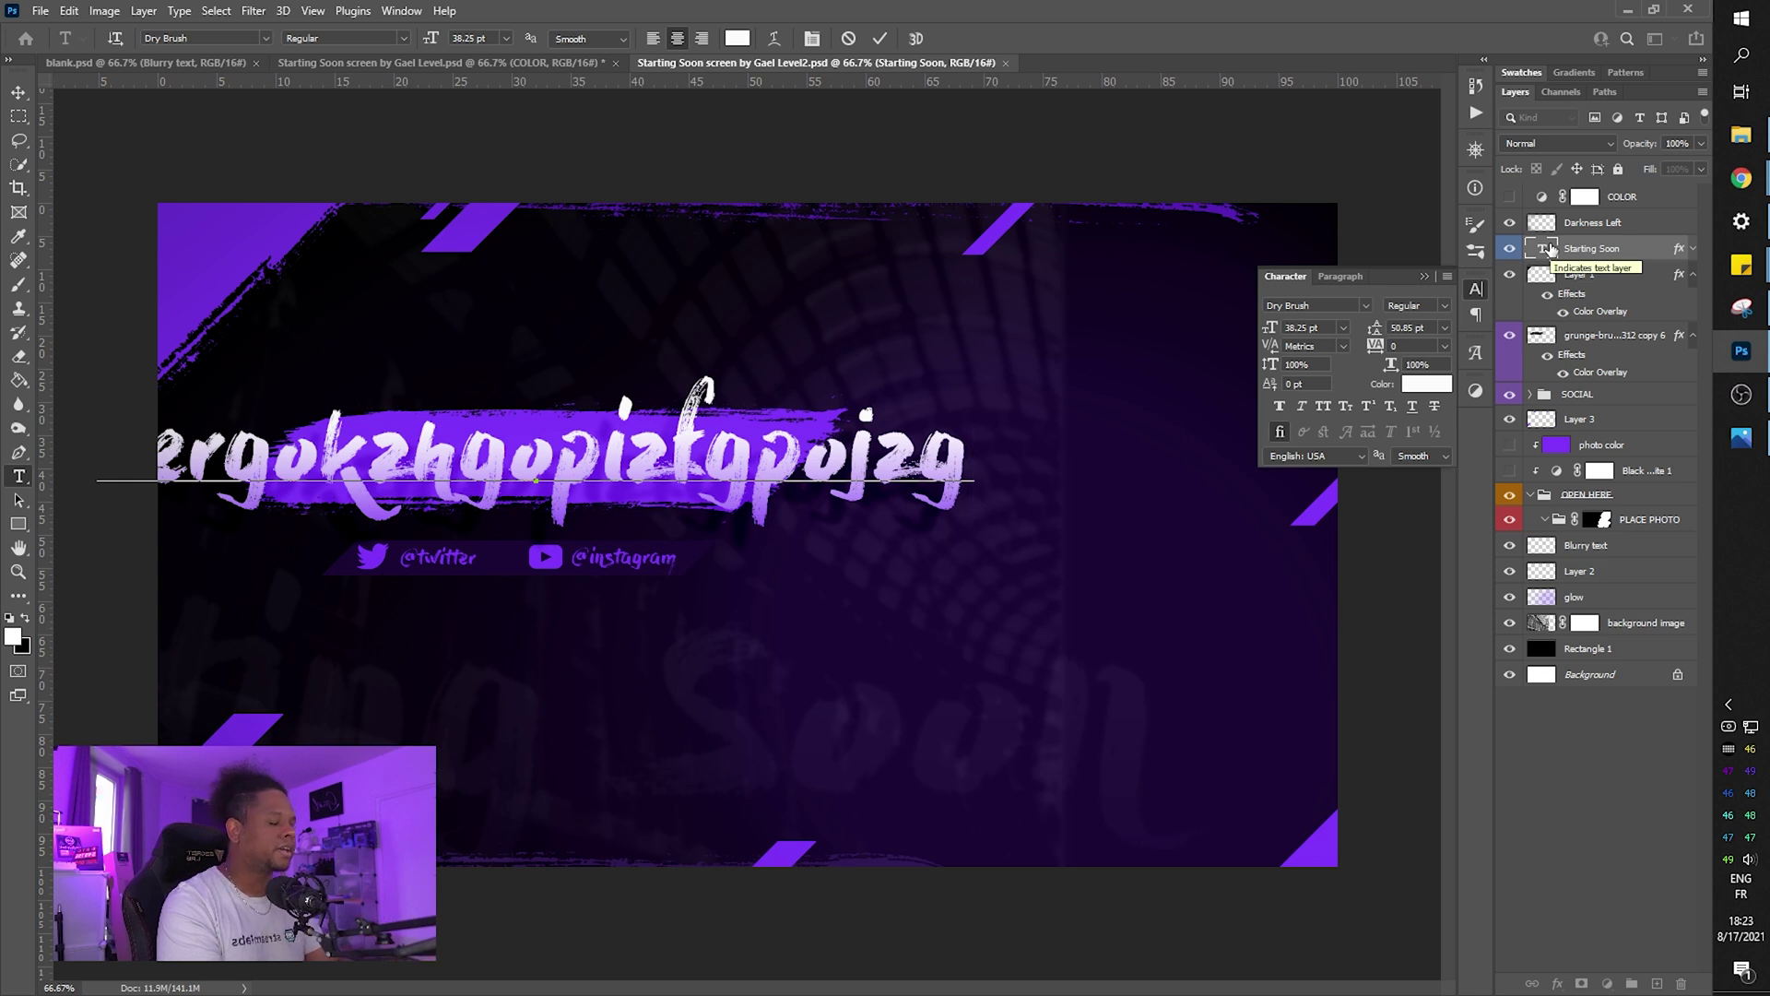
{"action": "key", "text": "ctrl+z"}
{"action": "left_click", "coordinate": [1591, 229]}
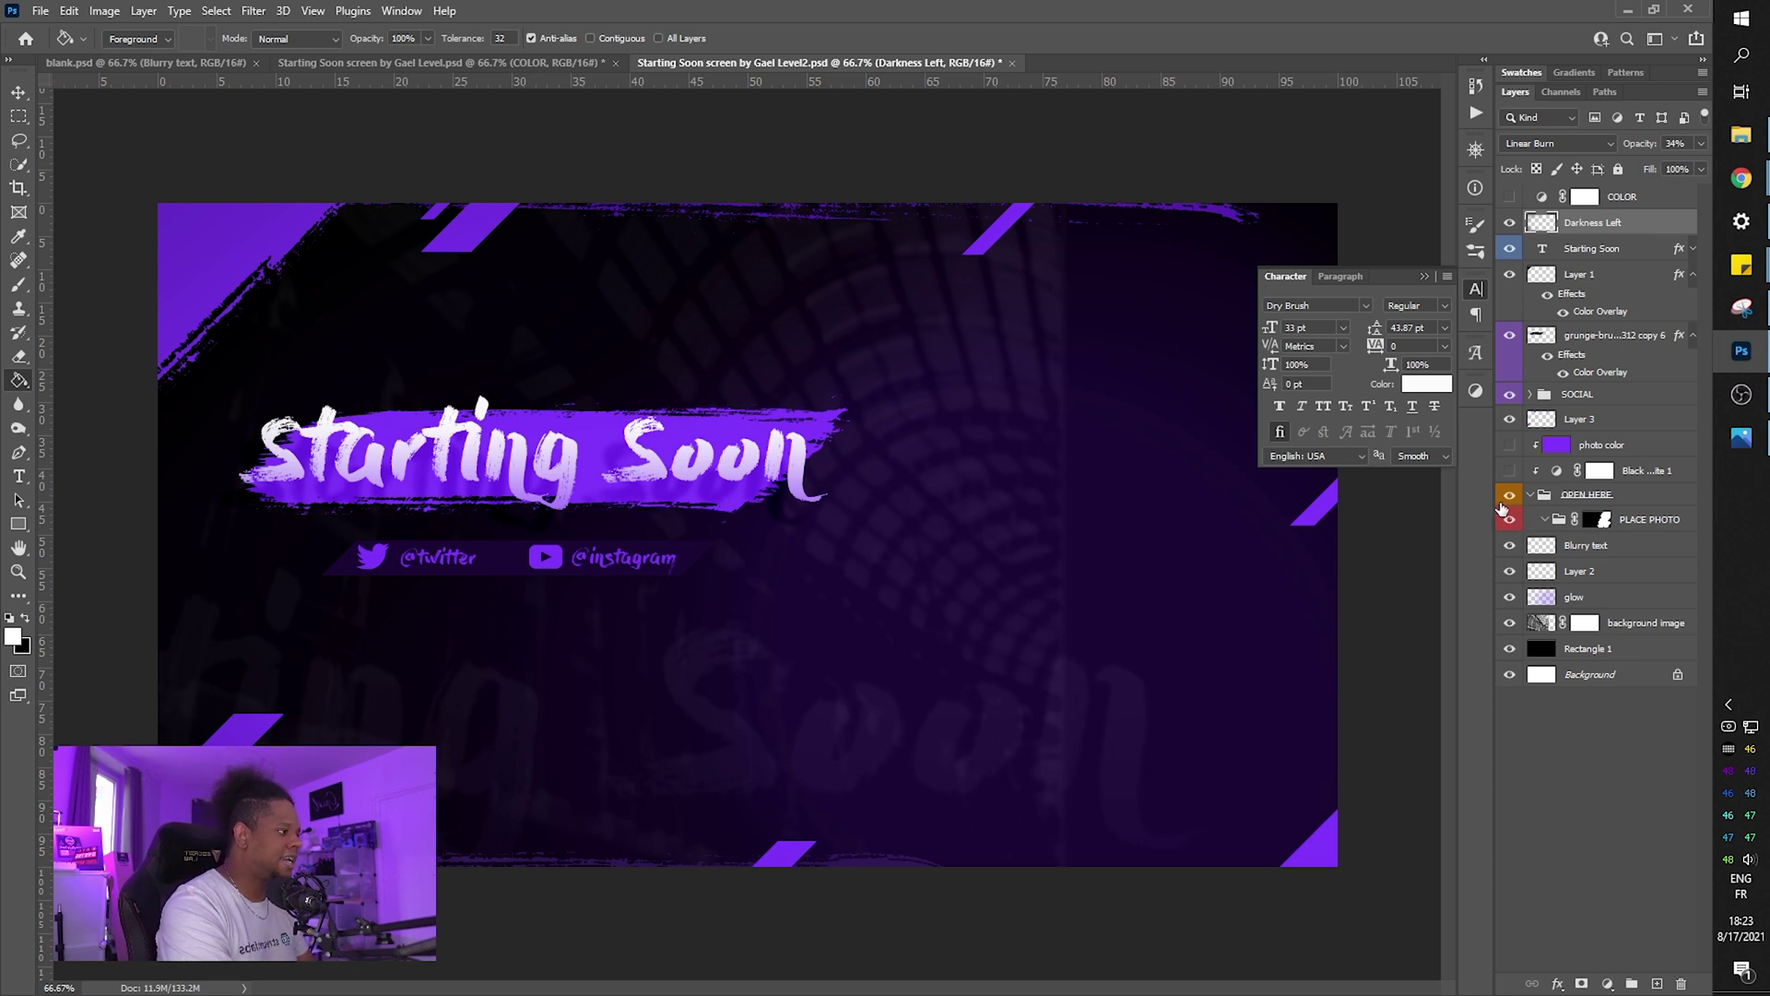
Widen the Layers panel and collapse then re-expand the OPEN HERE group.
{"action": "left_click_drag", "start_coordinate": [1495, 516], "coordinate": [1328, 516]}
{"action": "left_click", "coordinate": [1361, 496]}
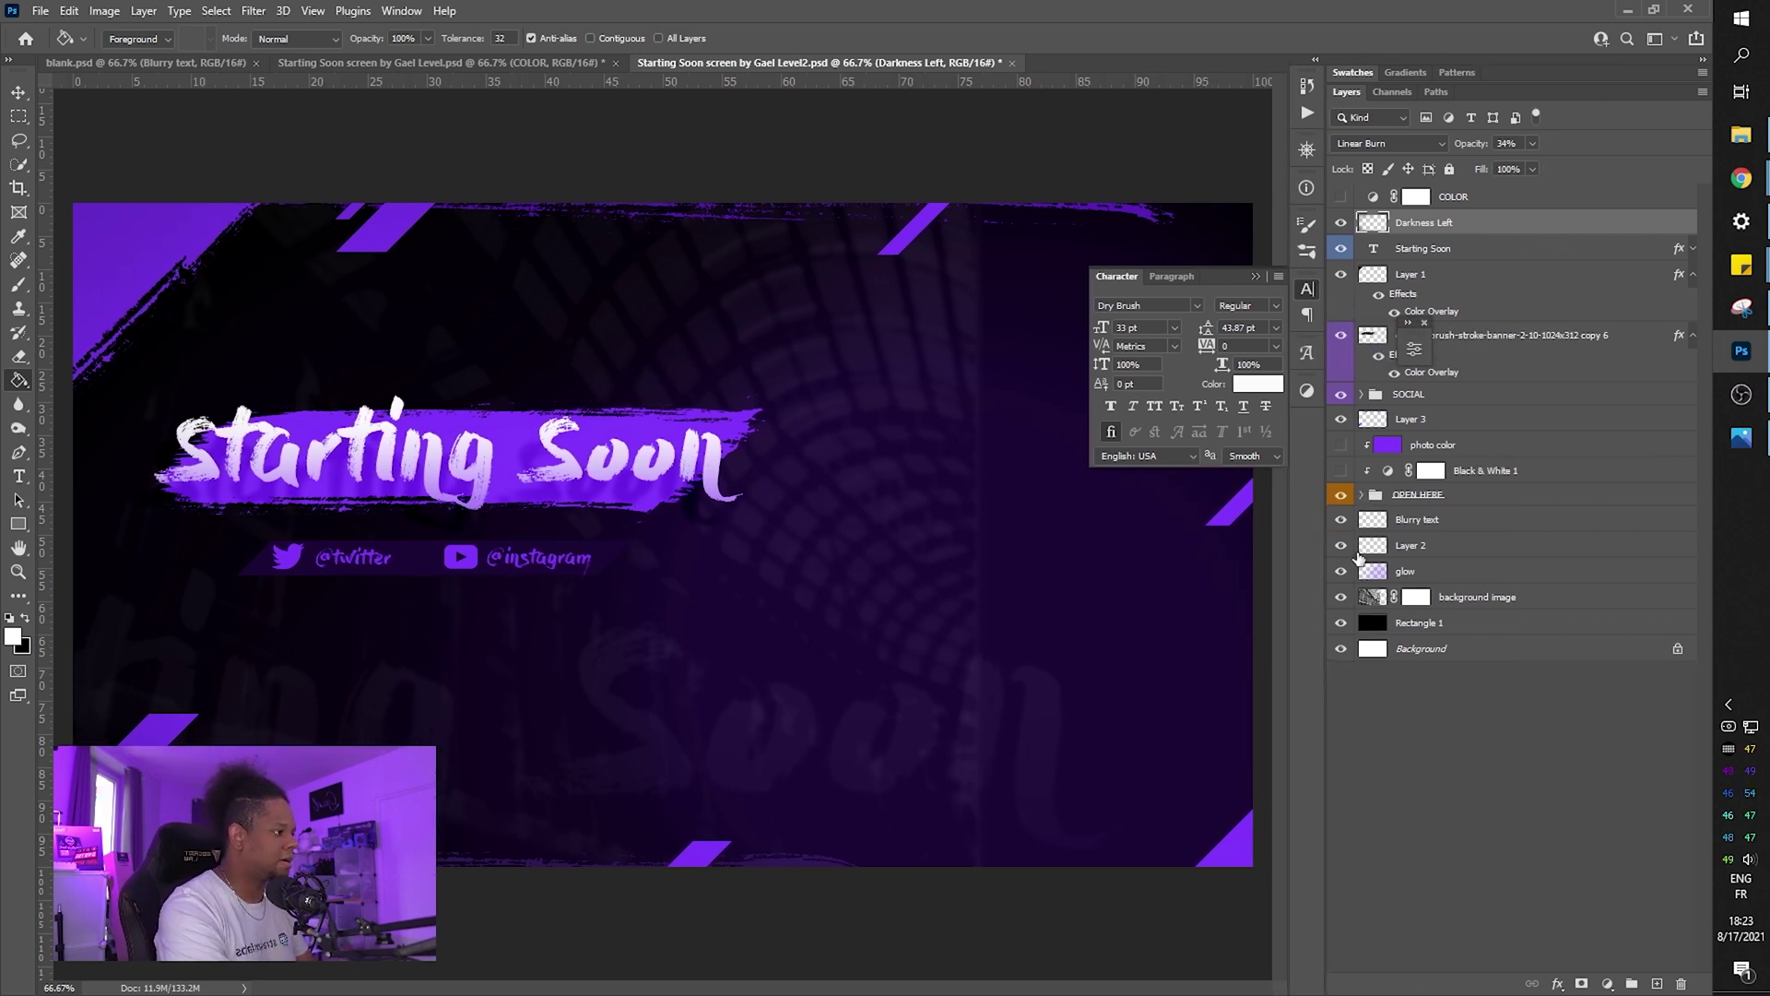
{"action": "left_click", "coordinate": [1361, 496]}
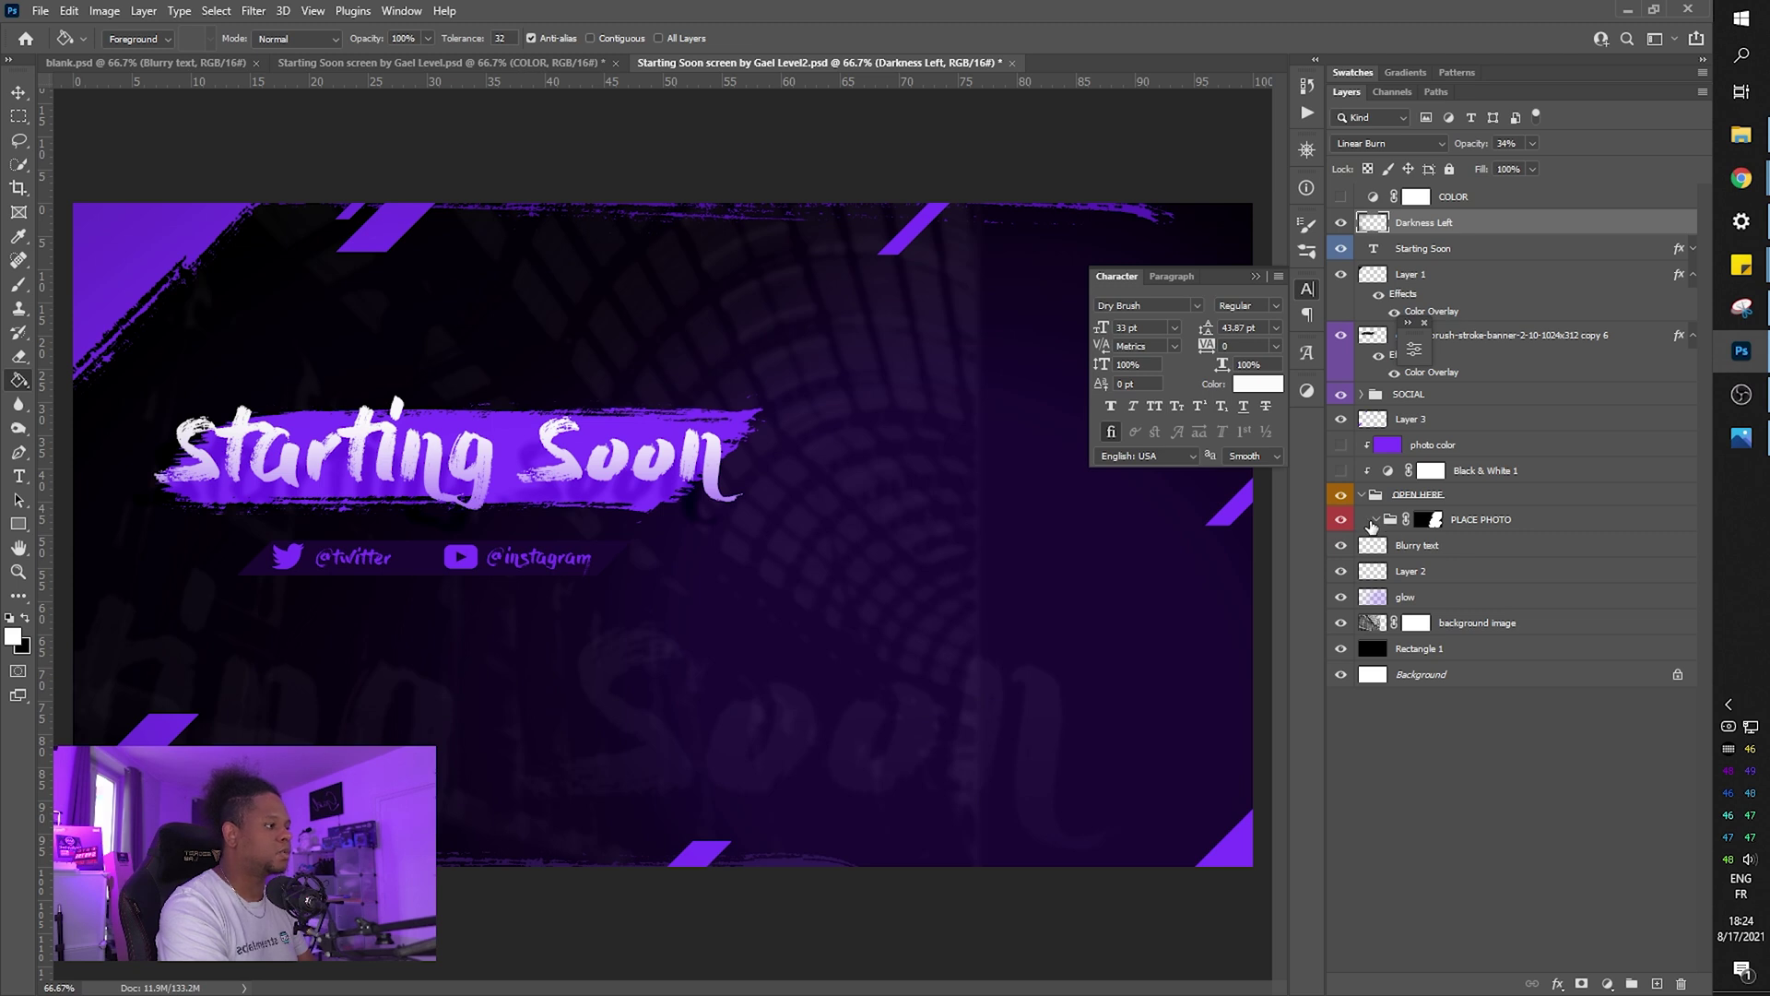
{"action": "left_click", "coordinate": [1744, 140]}
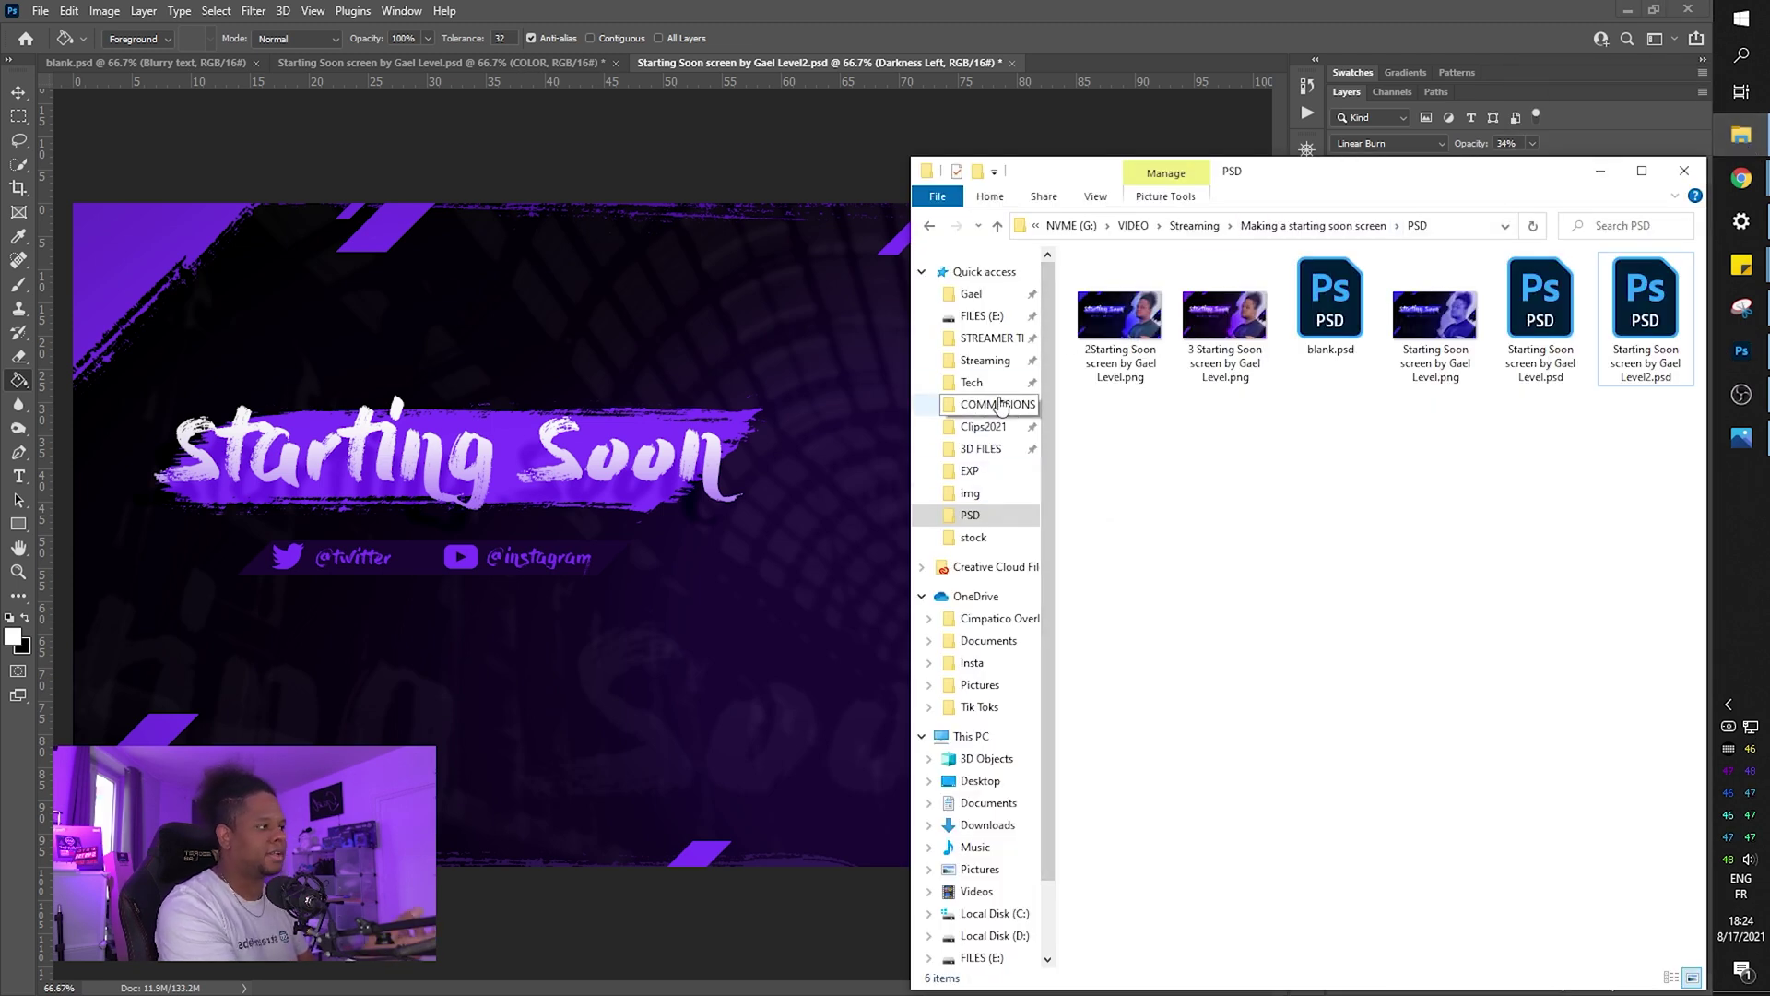
{"action": "double_click", "coordinate": [1123, 355]}
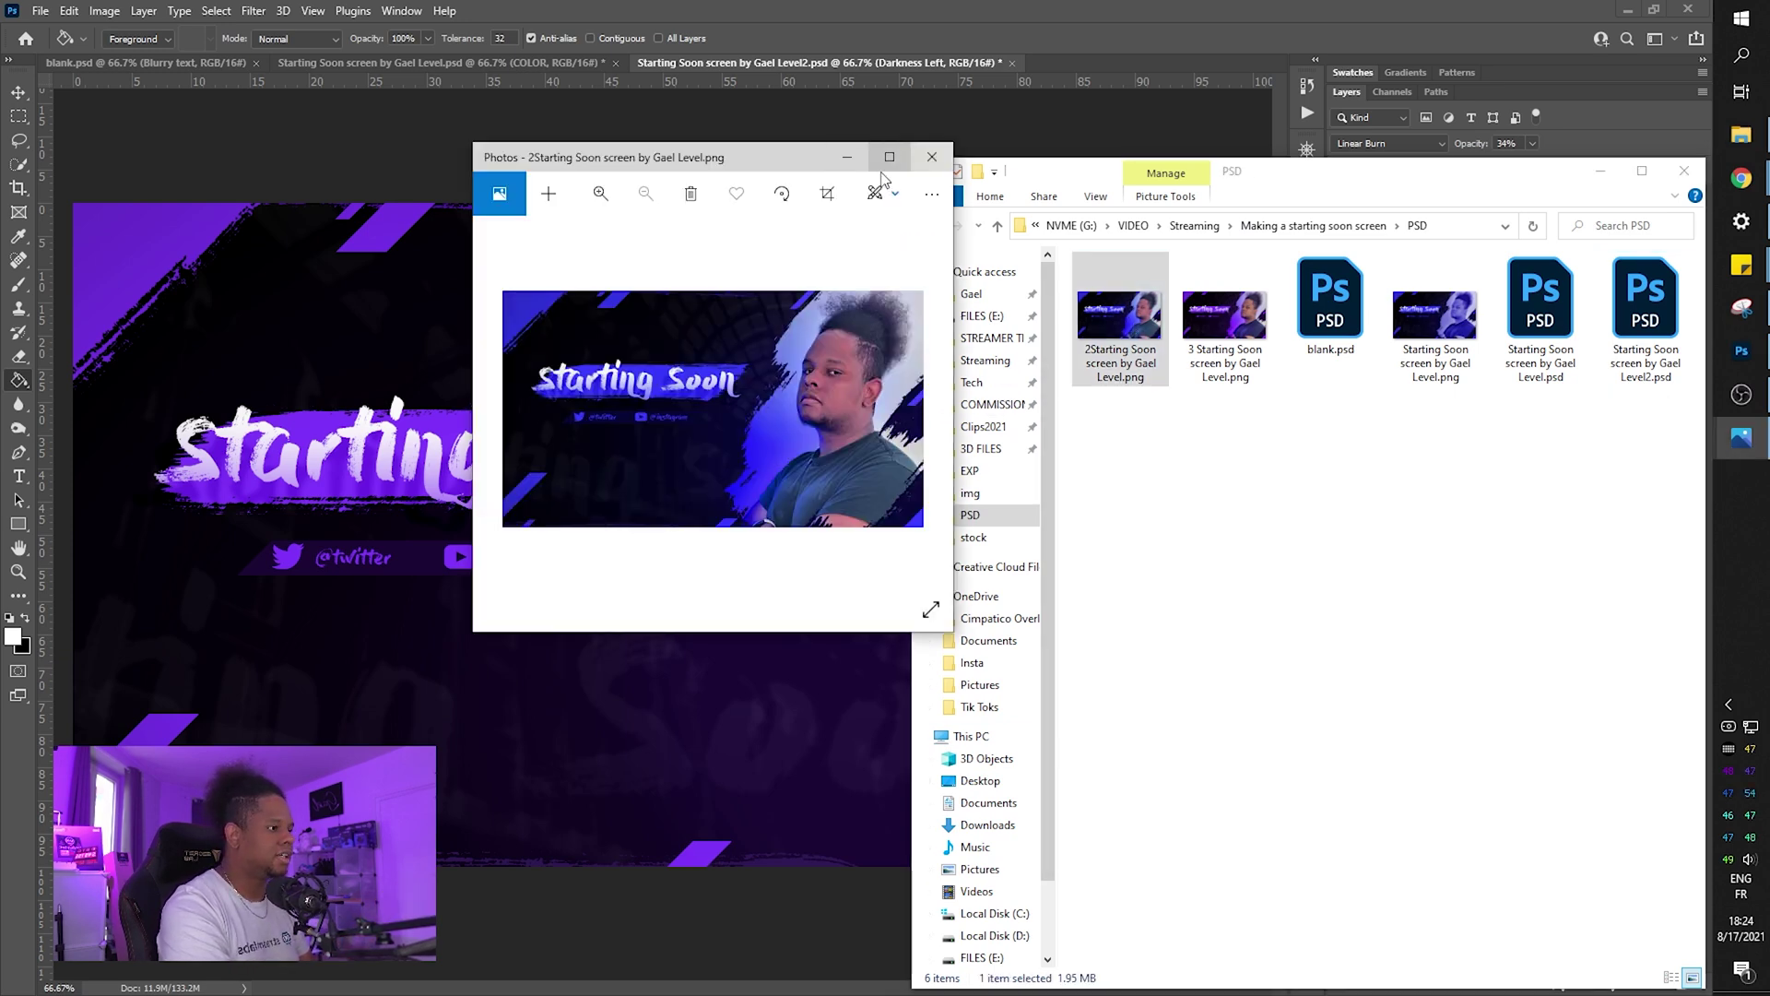
{"action": "left_click", "coordinate": [940, 158]}
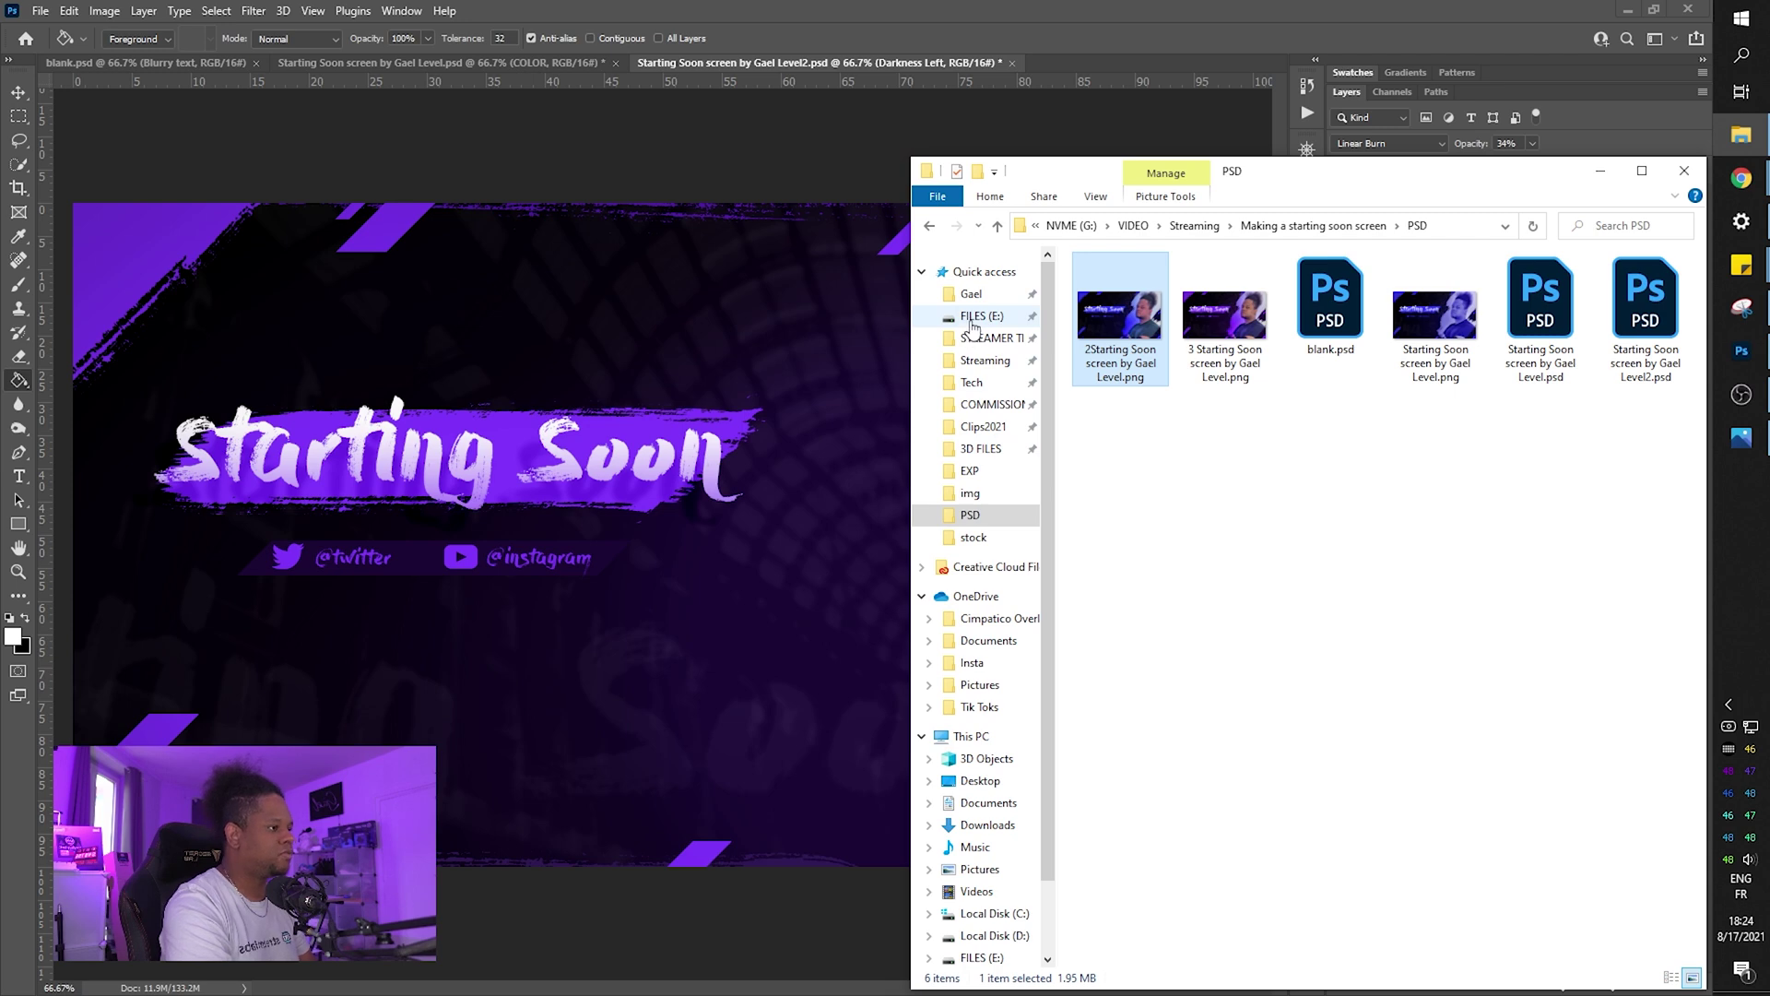
{"action": "left_click", "coordinate": [1741, 136]}
Place photo 20200106_134423 on the banner's right and clip it into PLACE PHOTO.
{"action": "left_click", "coordinate": [1427, 519]}
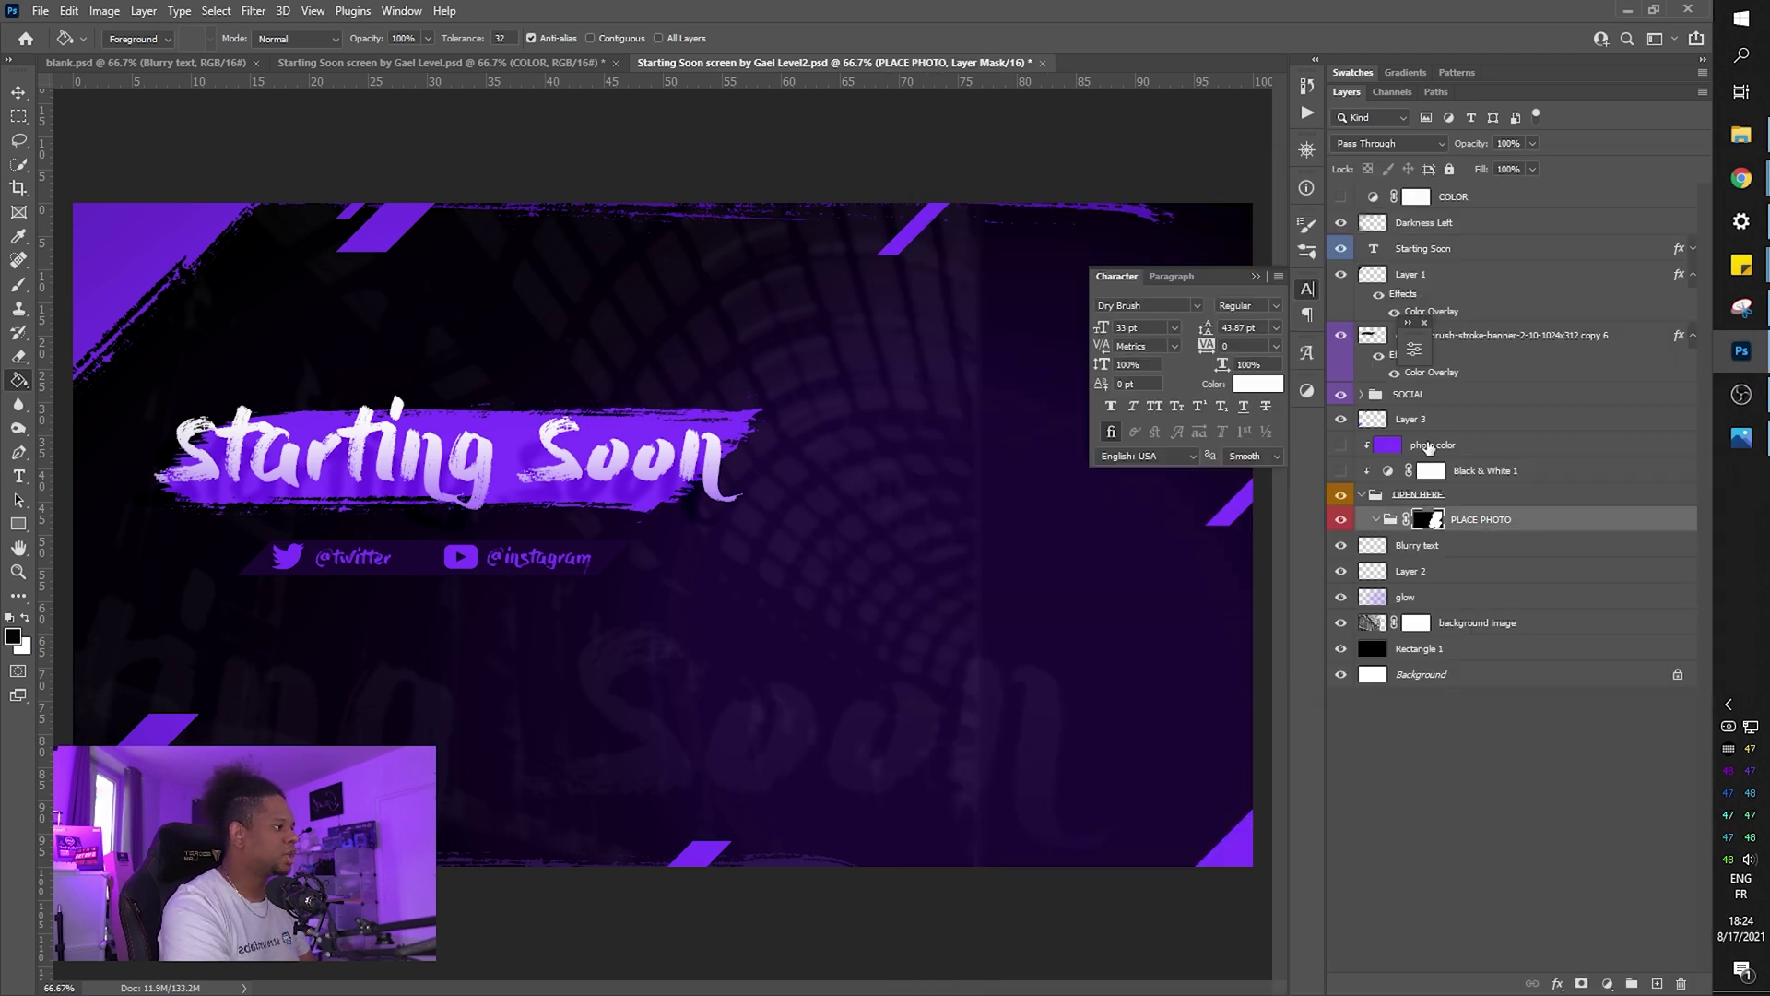
{"action": "left_click", "coordinate": [1741, 138]}
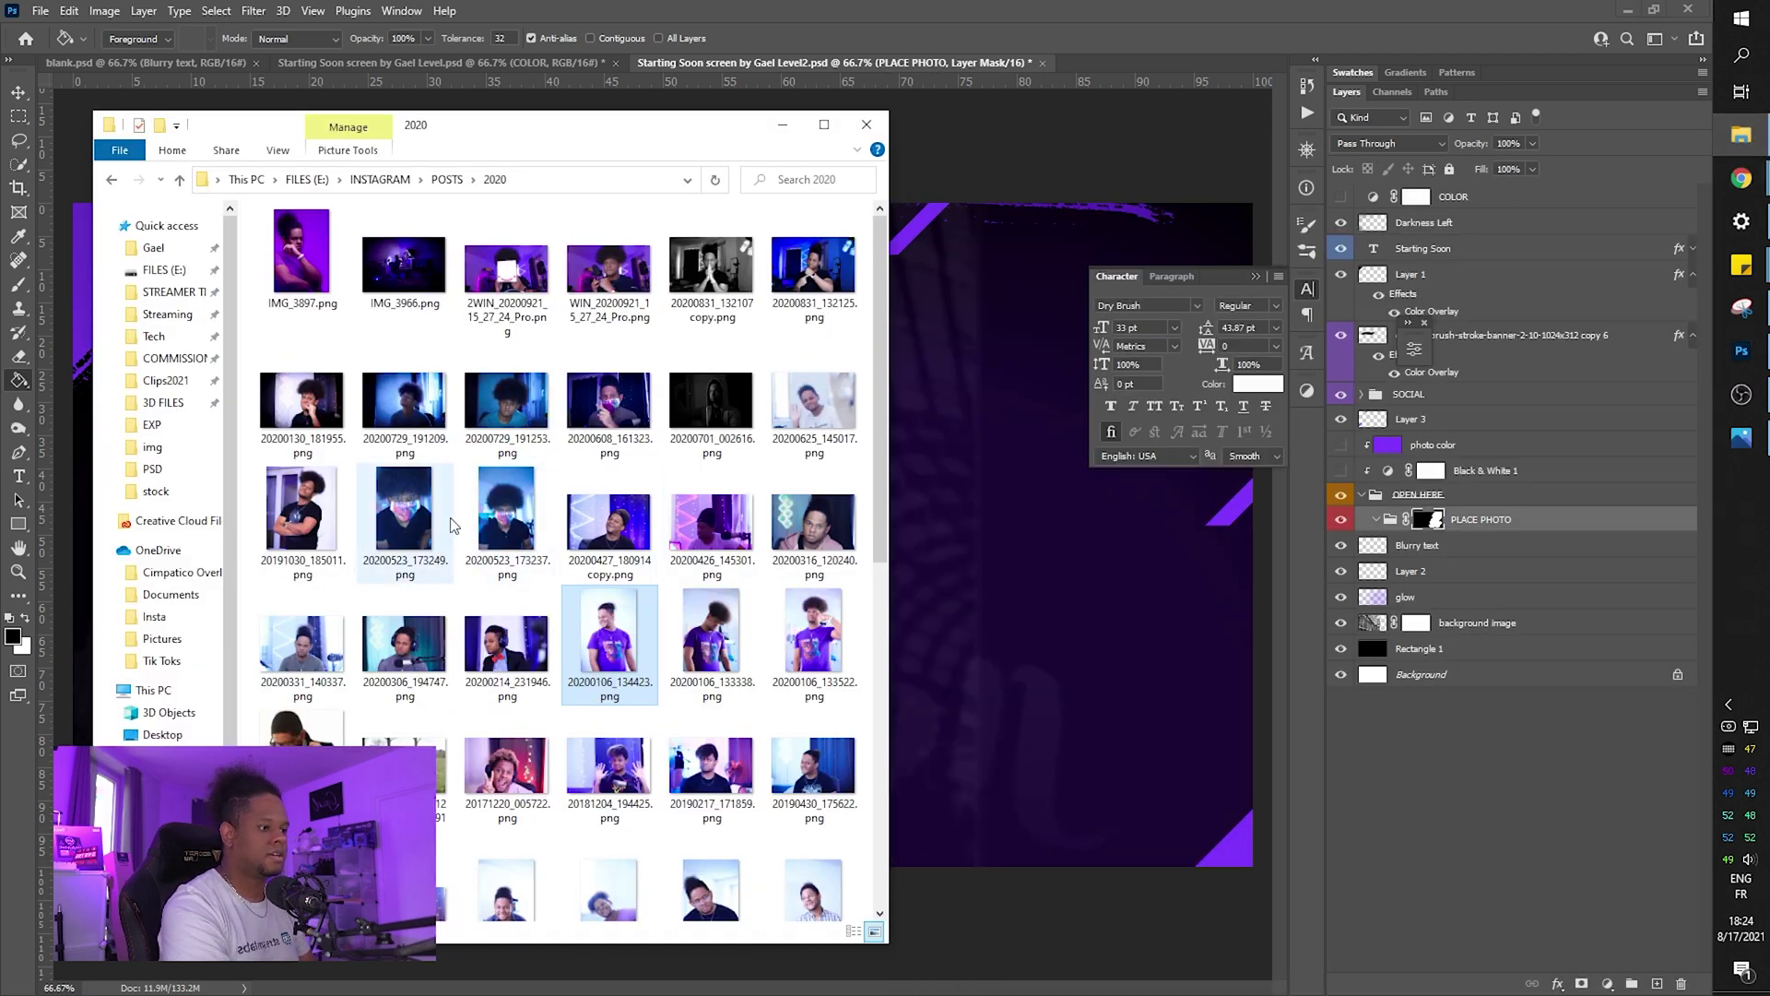
{"action": "left_click_drag", "start_coordinate": [599, 653], "coordinate": [979, 579]}
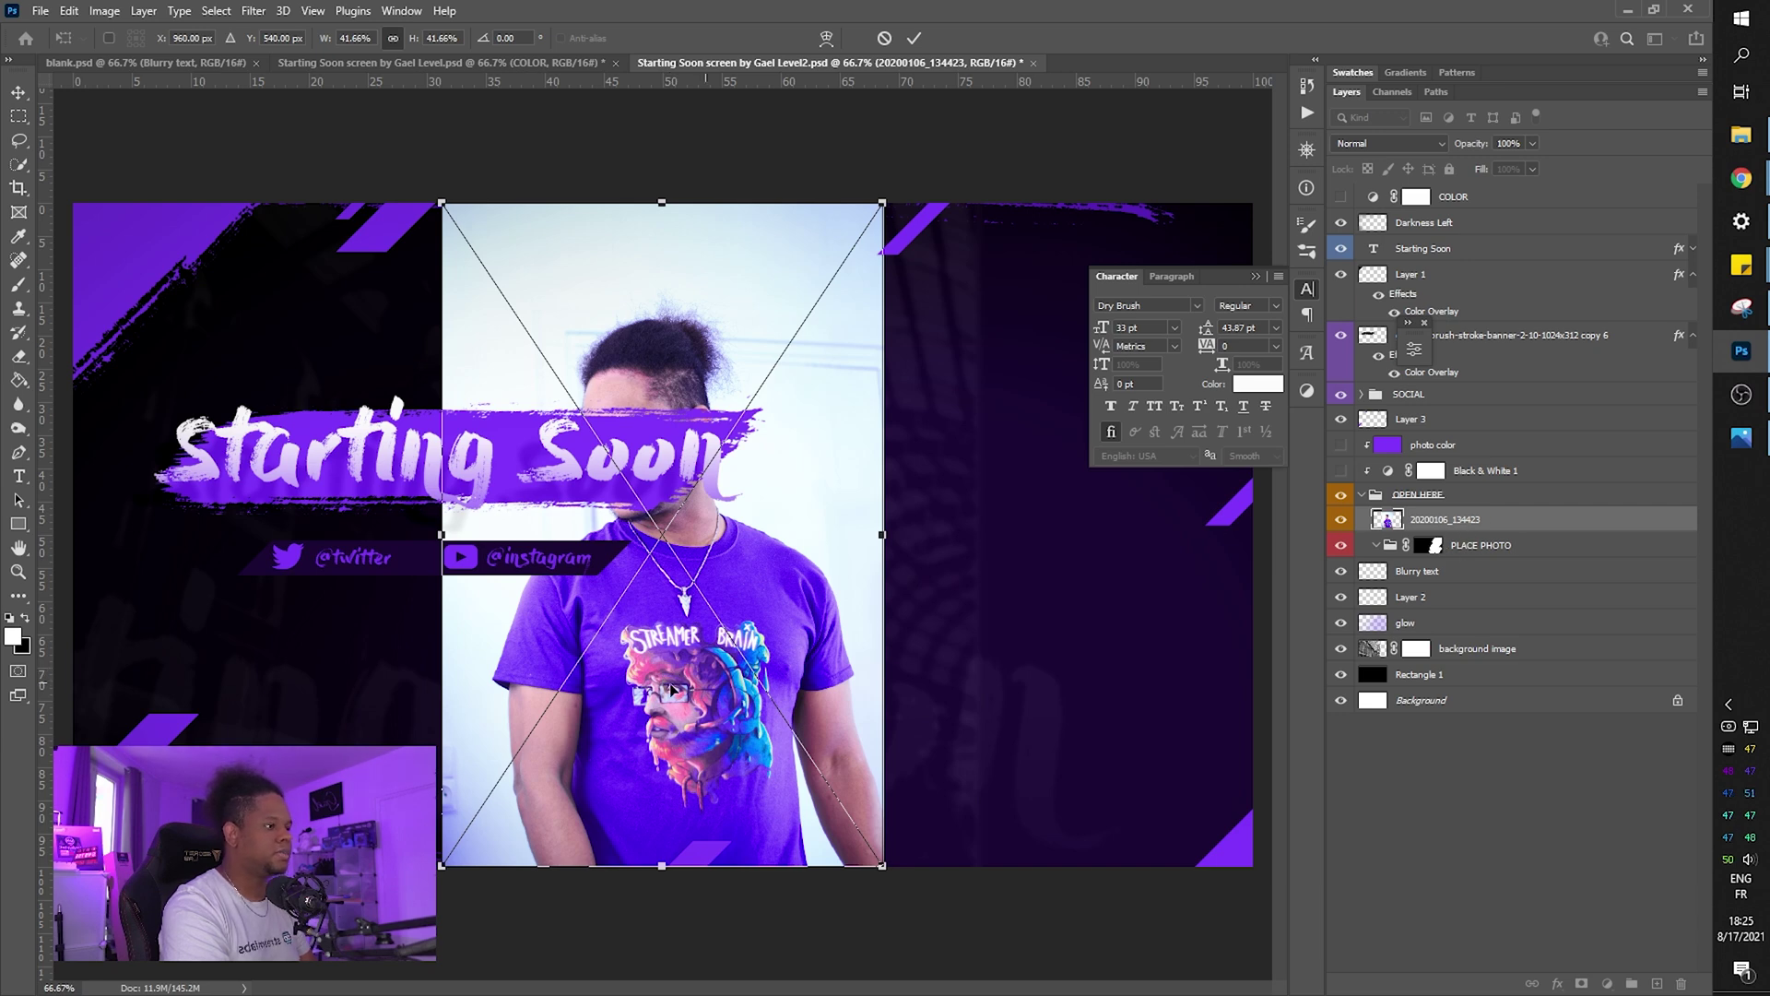
{"action": "left_click_drag", "start_coordinate": [658, 690], "coordinate": [1002, 678]}
{"action": "key", "text": "Return"}
{"action": "left_click_drag", "start_coordinate": [1500, 521], "coordinate": [1493, 544]}
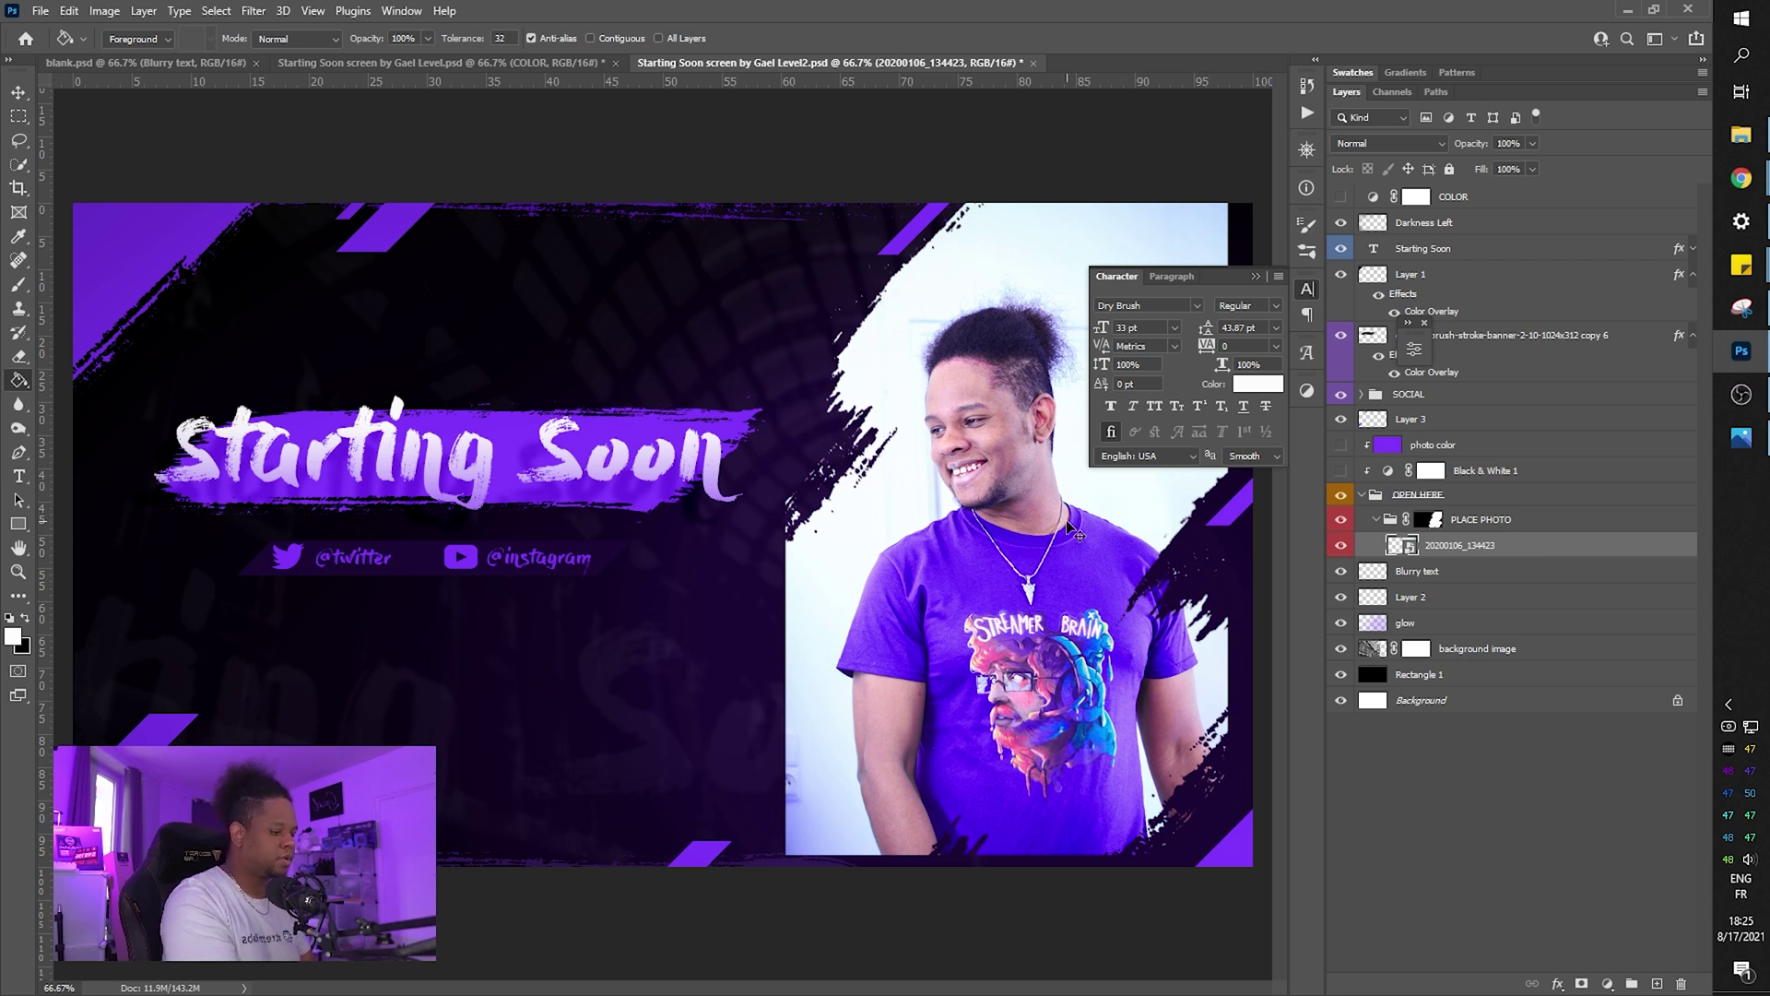
Scale the photo up to about 68%, shift it further right and commit.
{"action": "key", "text": "ctrl+t"}
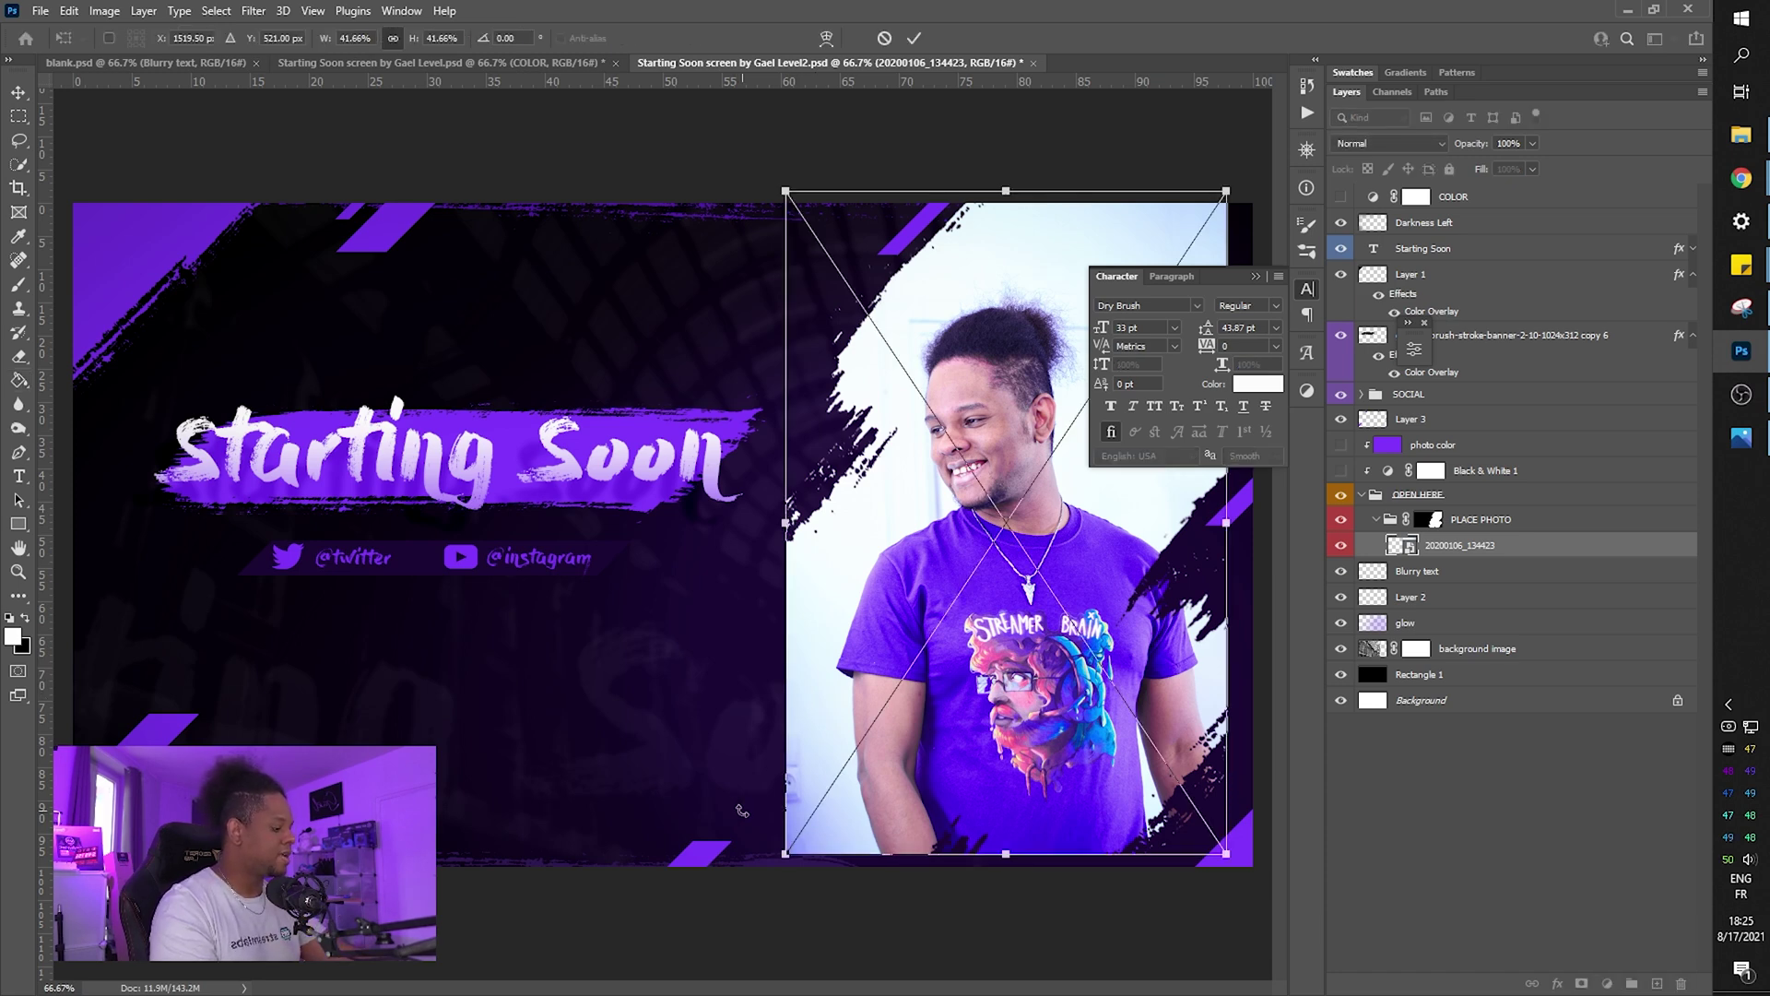
{"action": "key", "text": "ctrl+minus"}
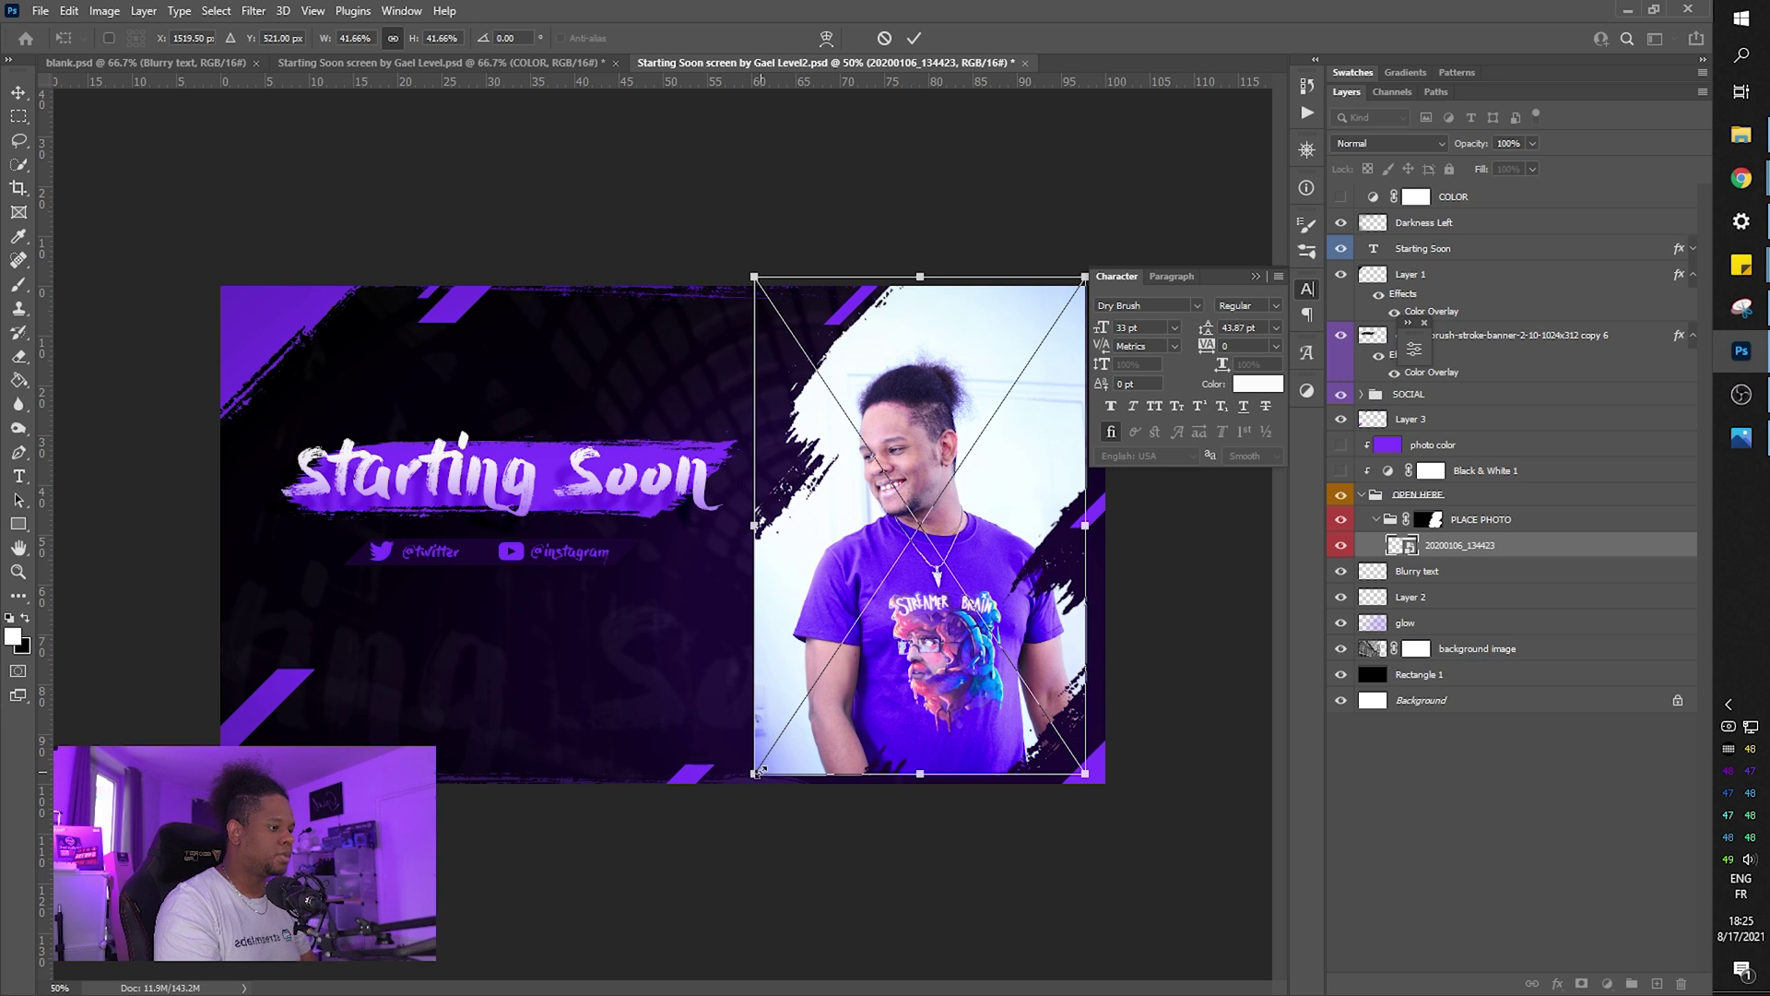
{"action": "left_click_drag", "start_coordinate": [753, 774], "coordinate": [666, 884]}
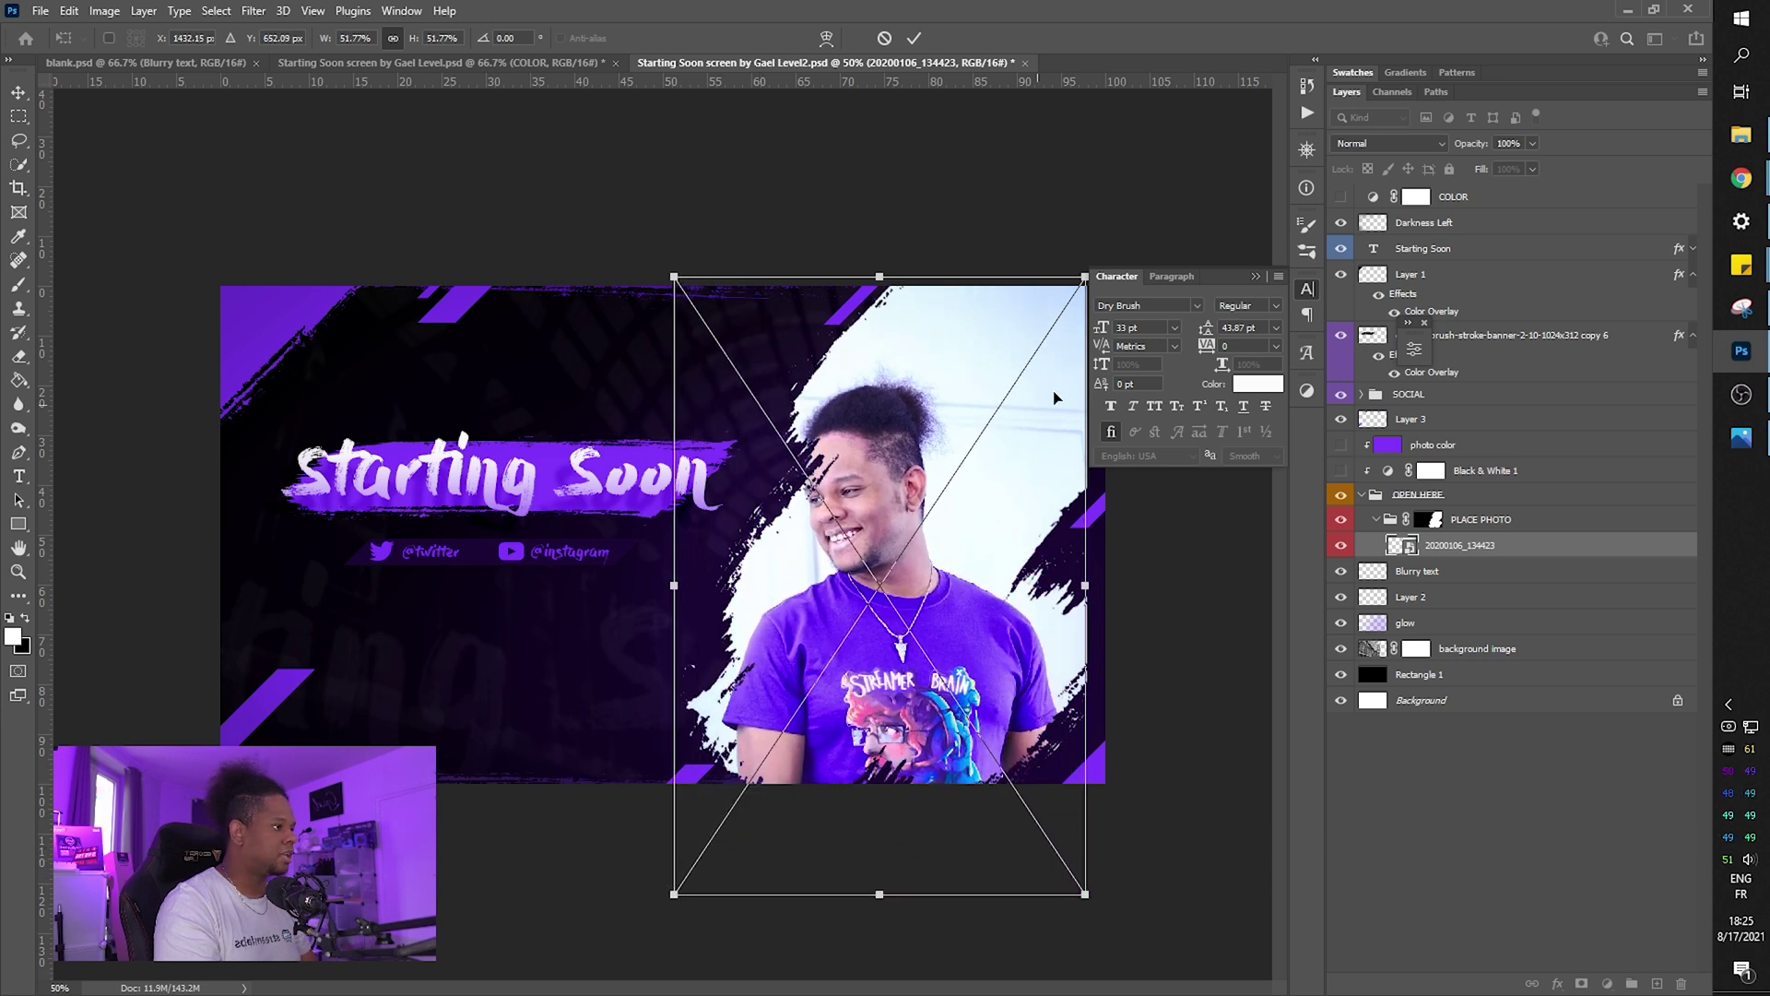
{"action": "left_click", "coordinate": [1257, 276]}
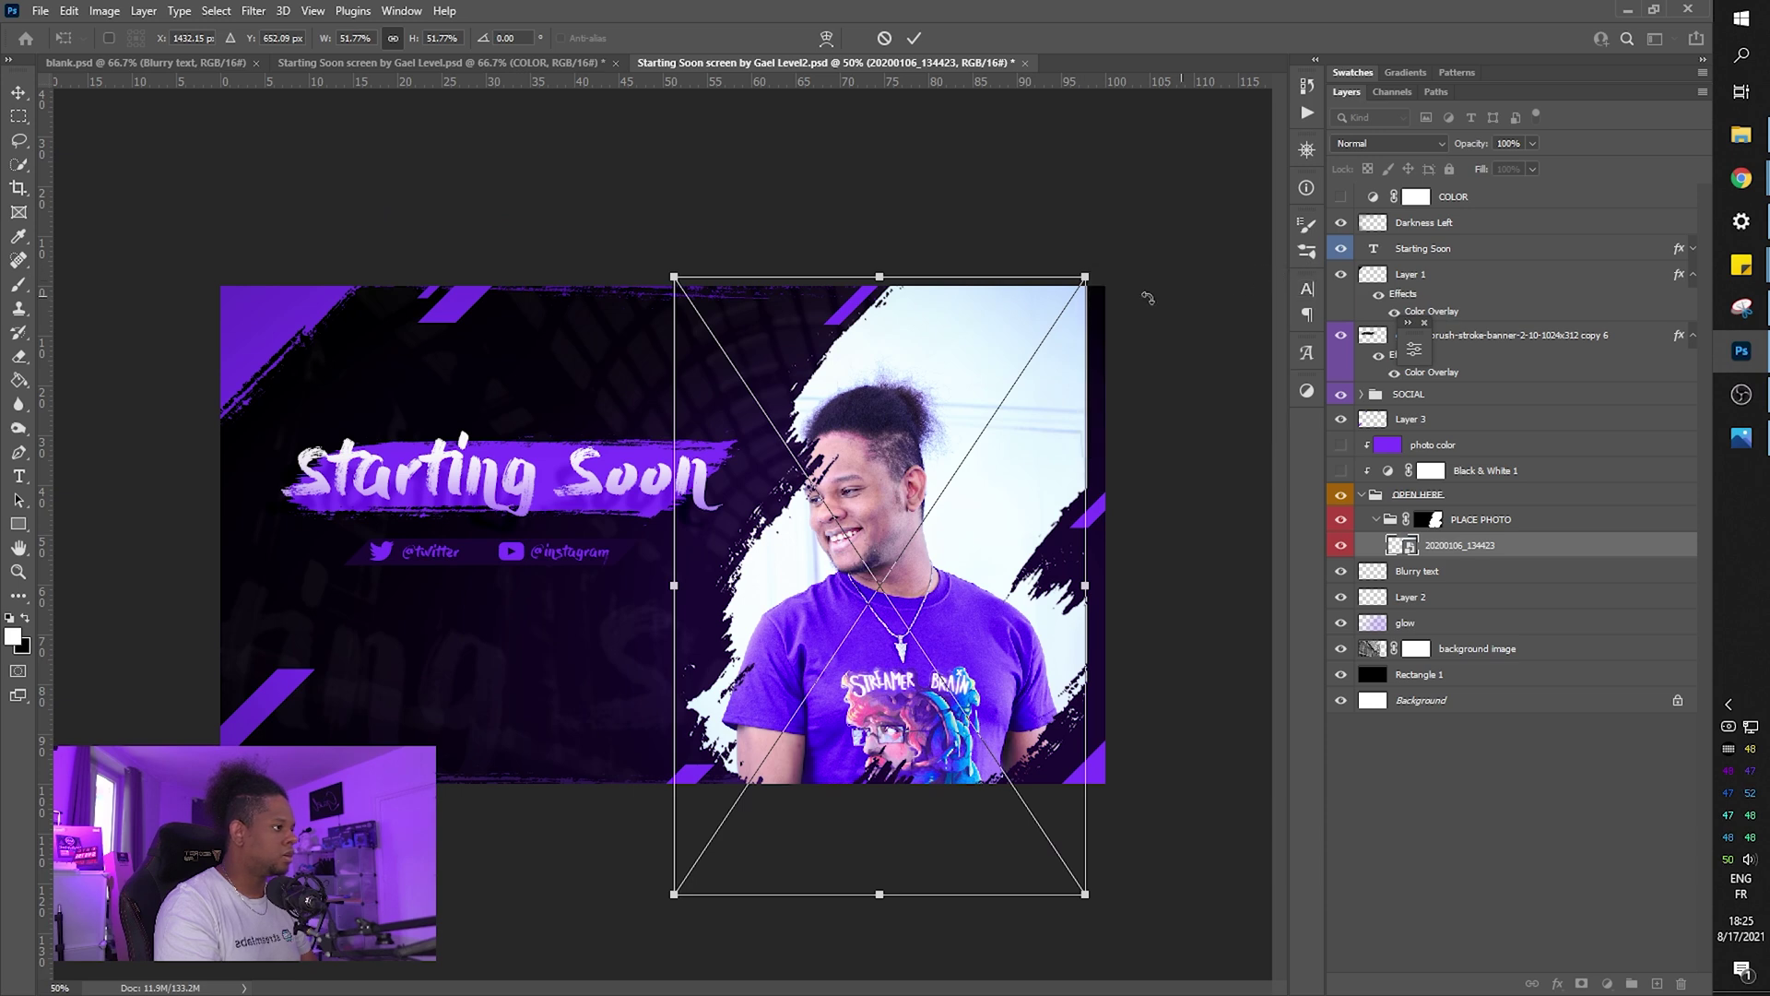
{"action": "left_click_drag", "start_coordinate": [1086, 275], "coordinate": [1276, 205]}
{"action": "left_click_drag", "start_coordinate": [674, 894], "coordinate": [630, 961]}
{"action": "left_click_drag", "start_coordinate": [798, 681], "coordinate": [840, 680]}
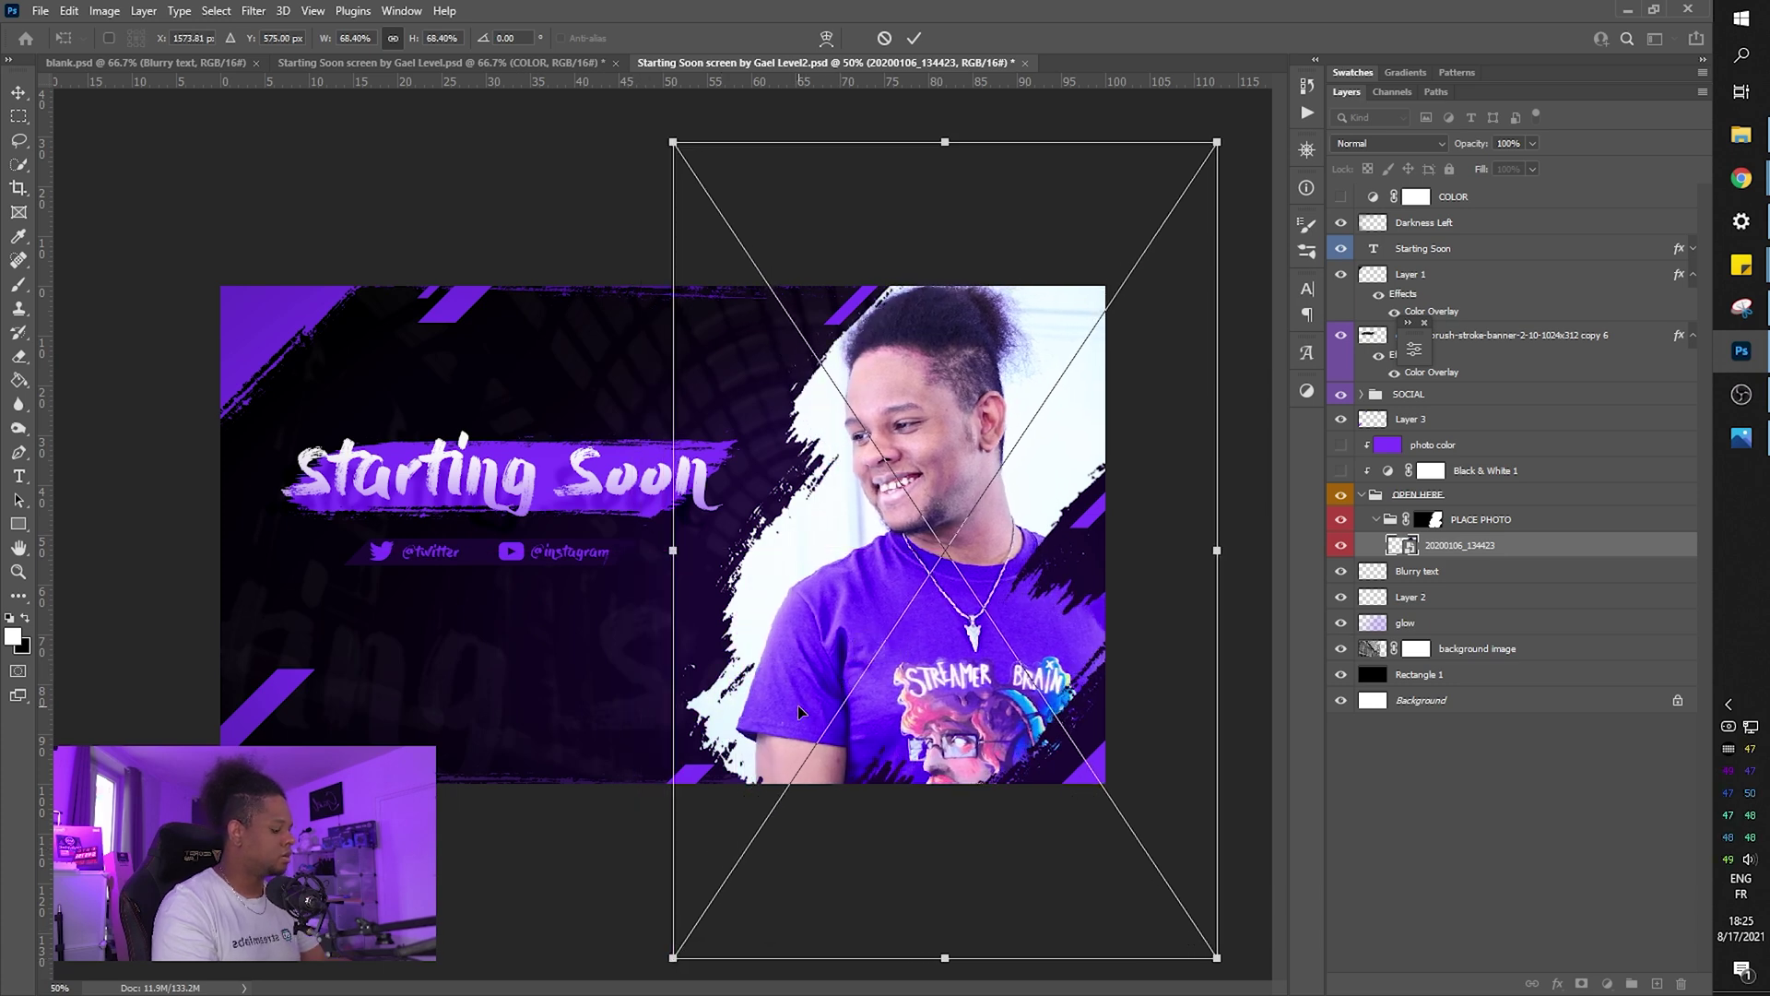
{"action": "key", "text": "g"}
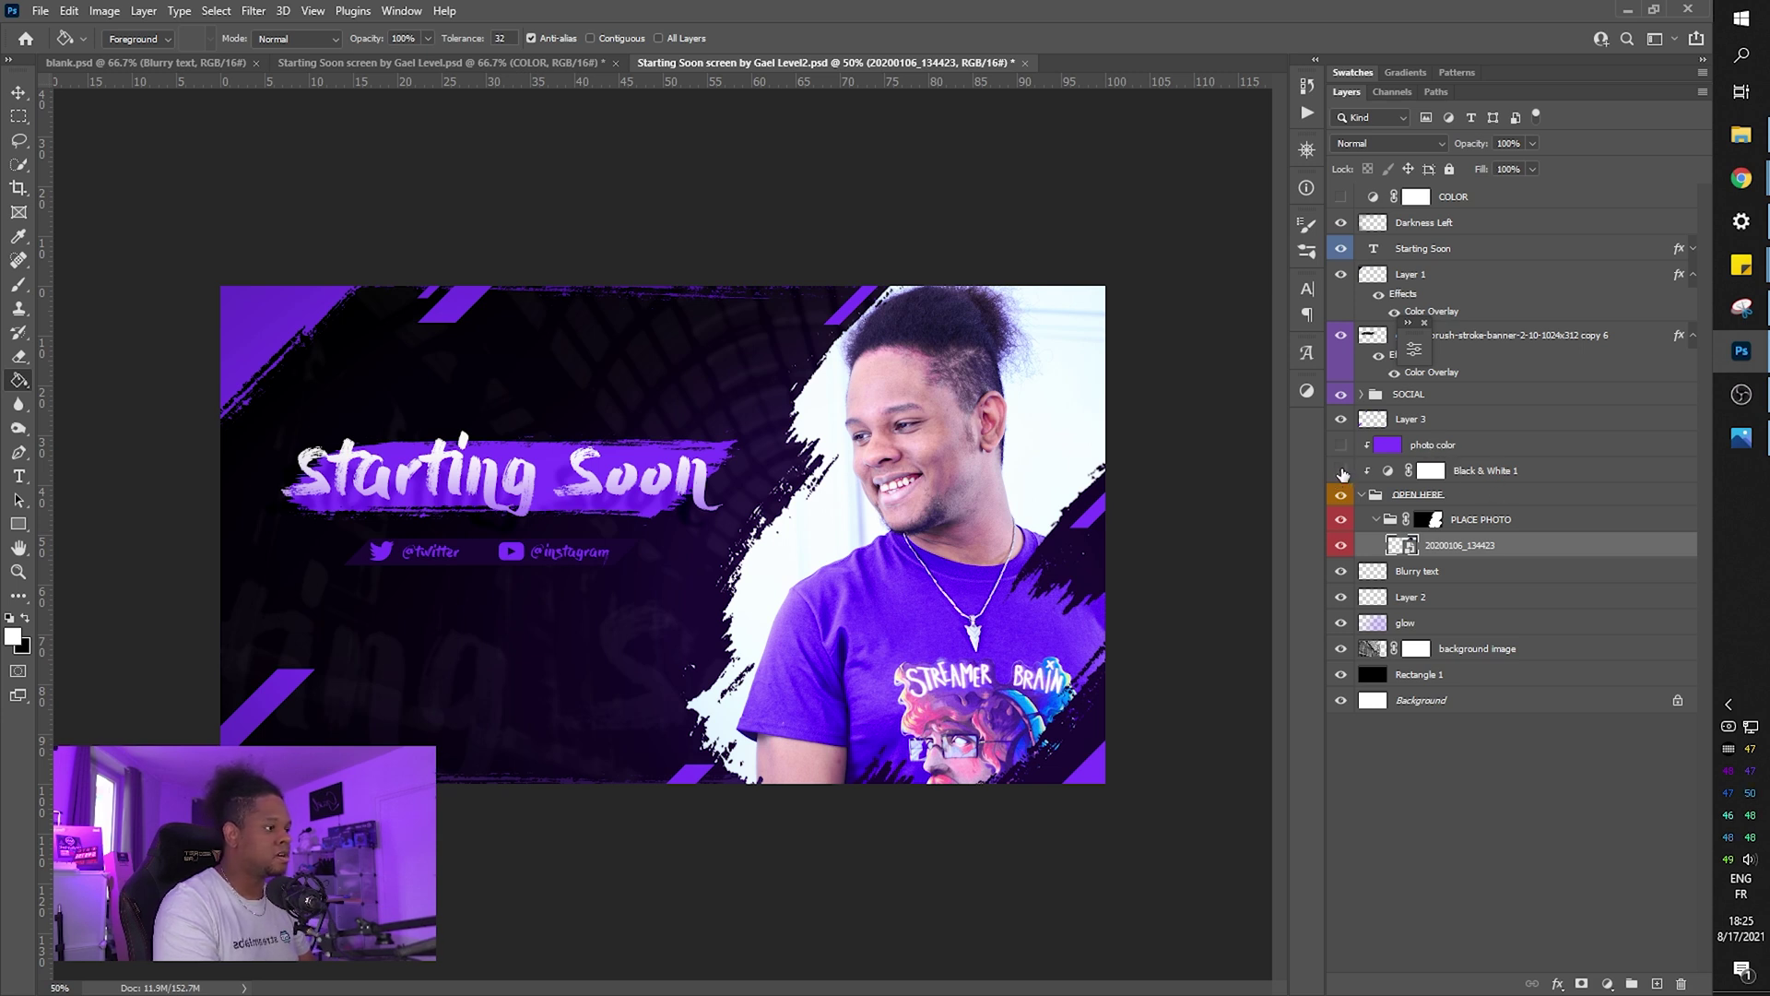
Turn on Black & White 1 and photo color to tint the photo purple.
{"action": "left_click", "coordinate": [1342, 472]}
{"action": "left_click", "coordinate": [1340, 446]}
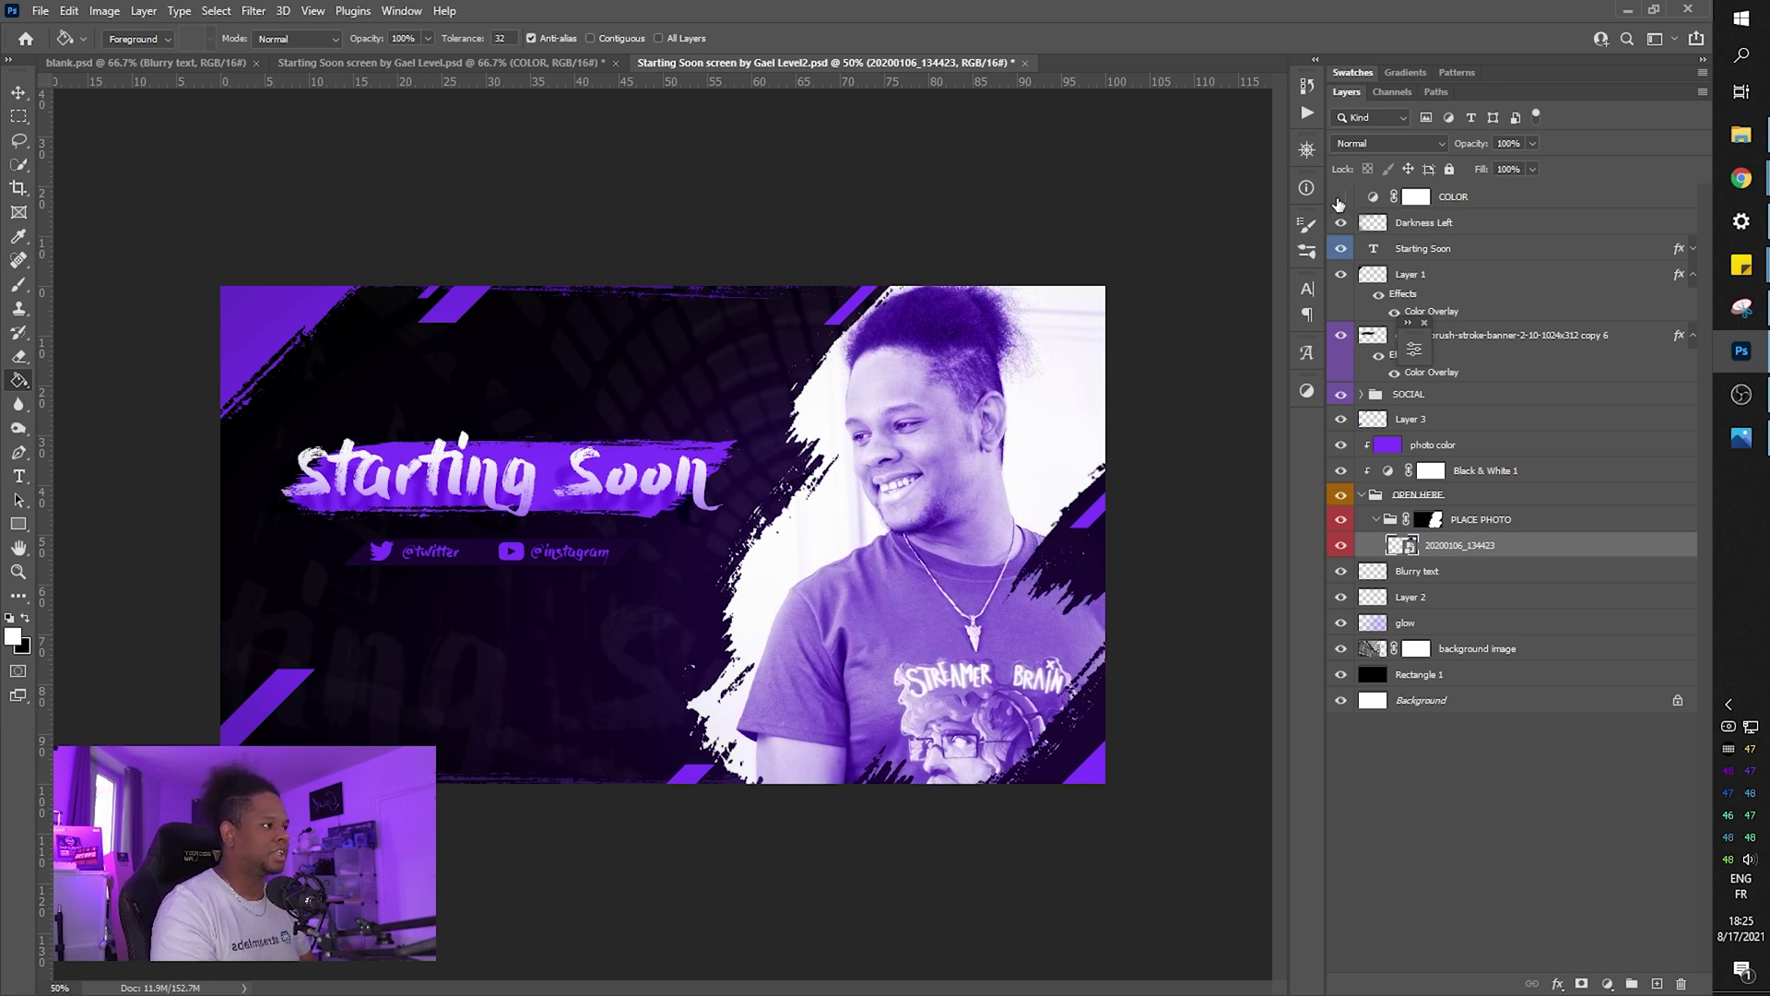
{"action": "left_click", "coordinate": [1463, 199]}
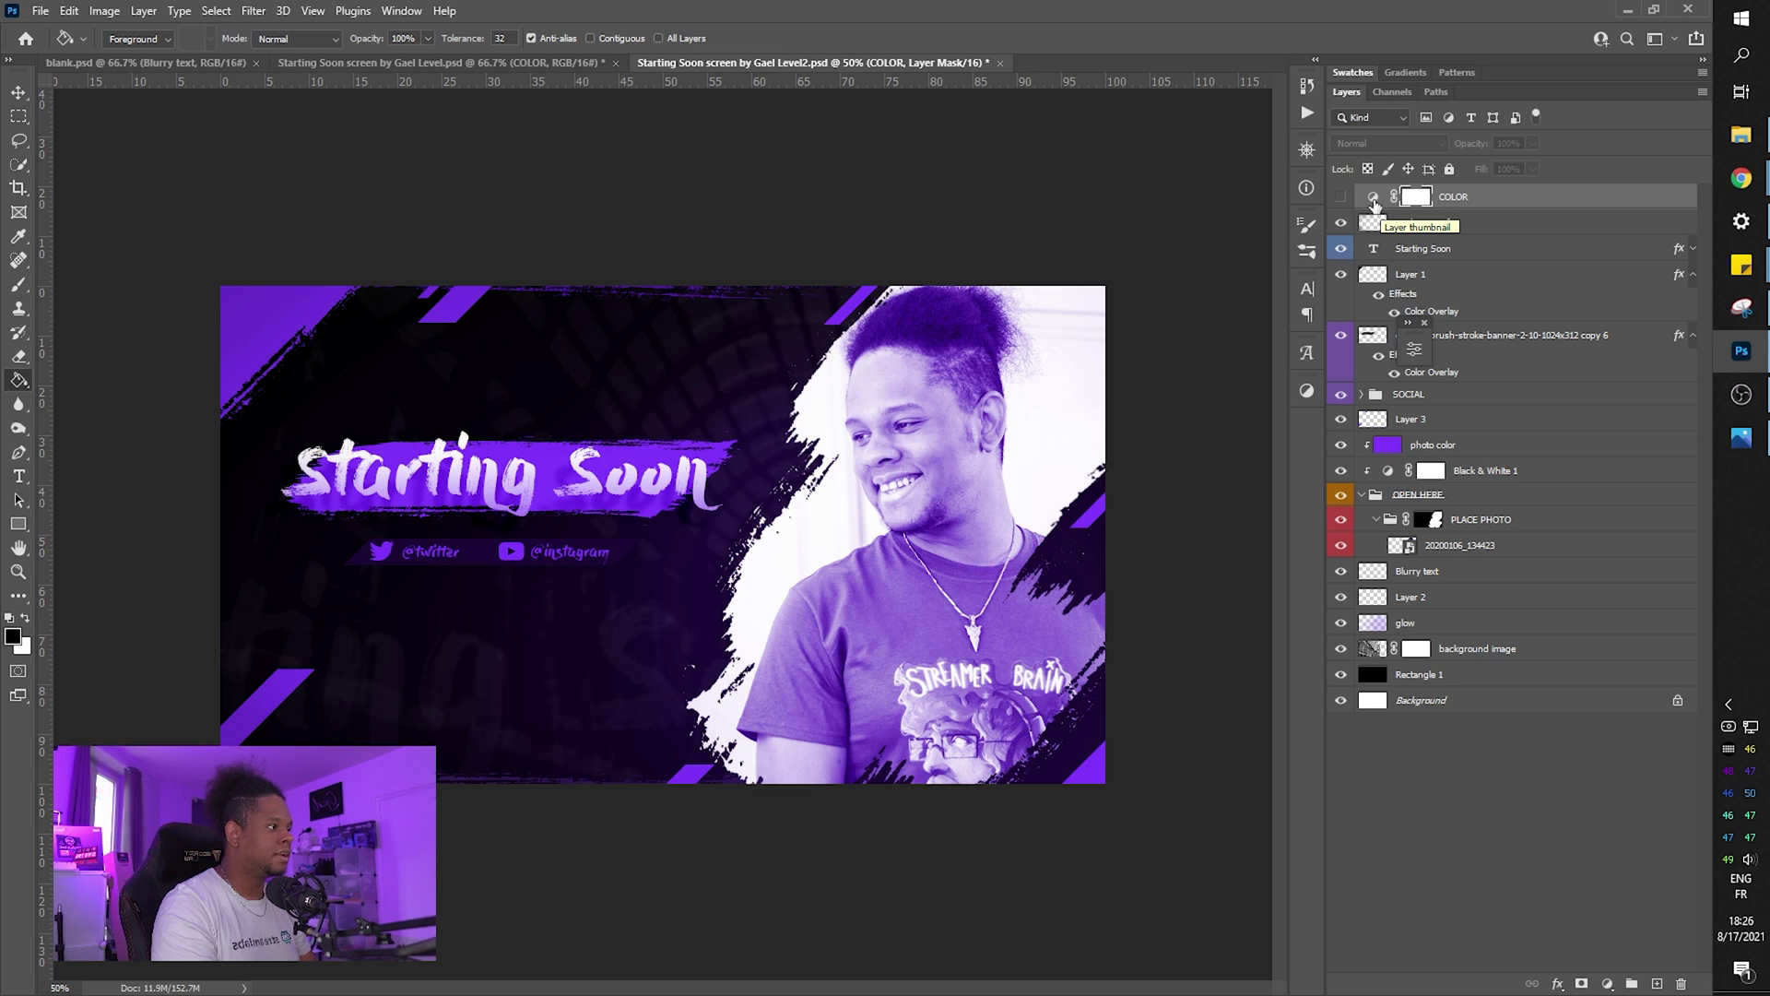
Try COLOR hues in Properties down to about -26, then switch COLOR off again.
{"action": "left_click", "coordinate": [1340, 197]}
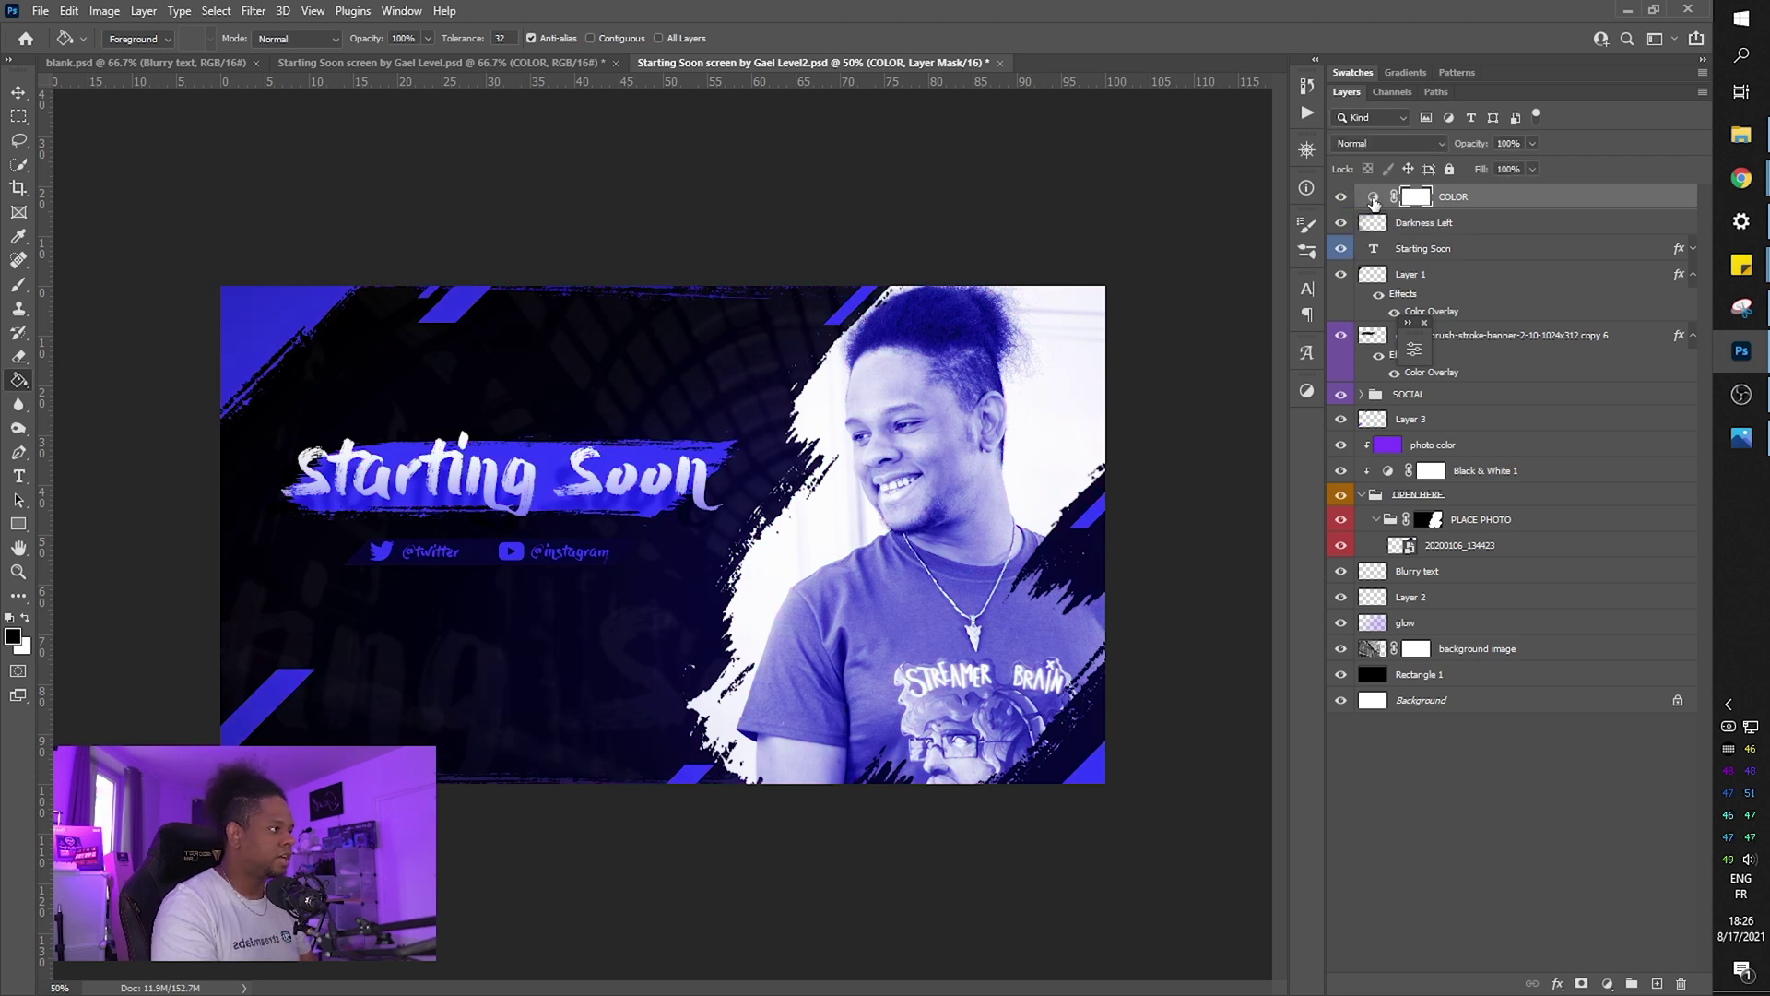
{"action": "double_click", "coordinate": [1374, 199]}
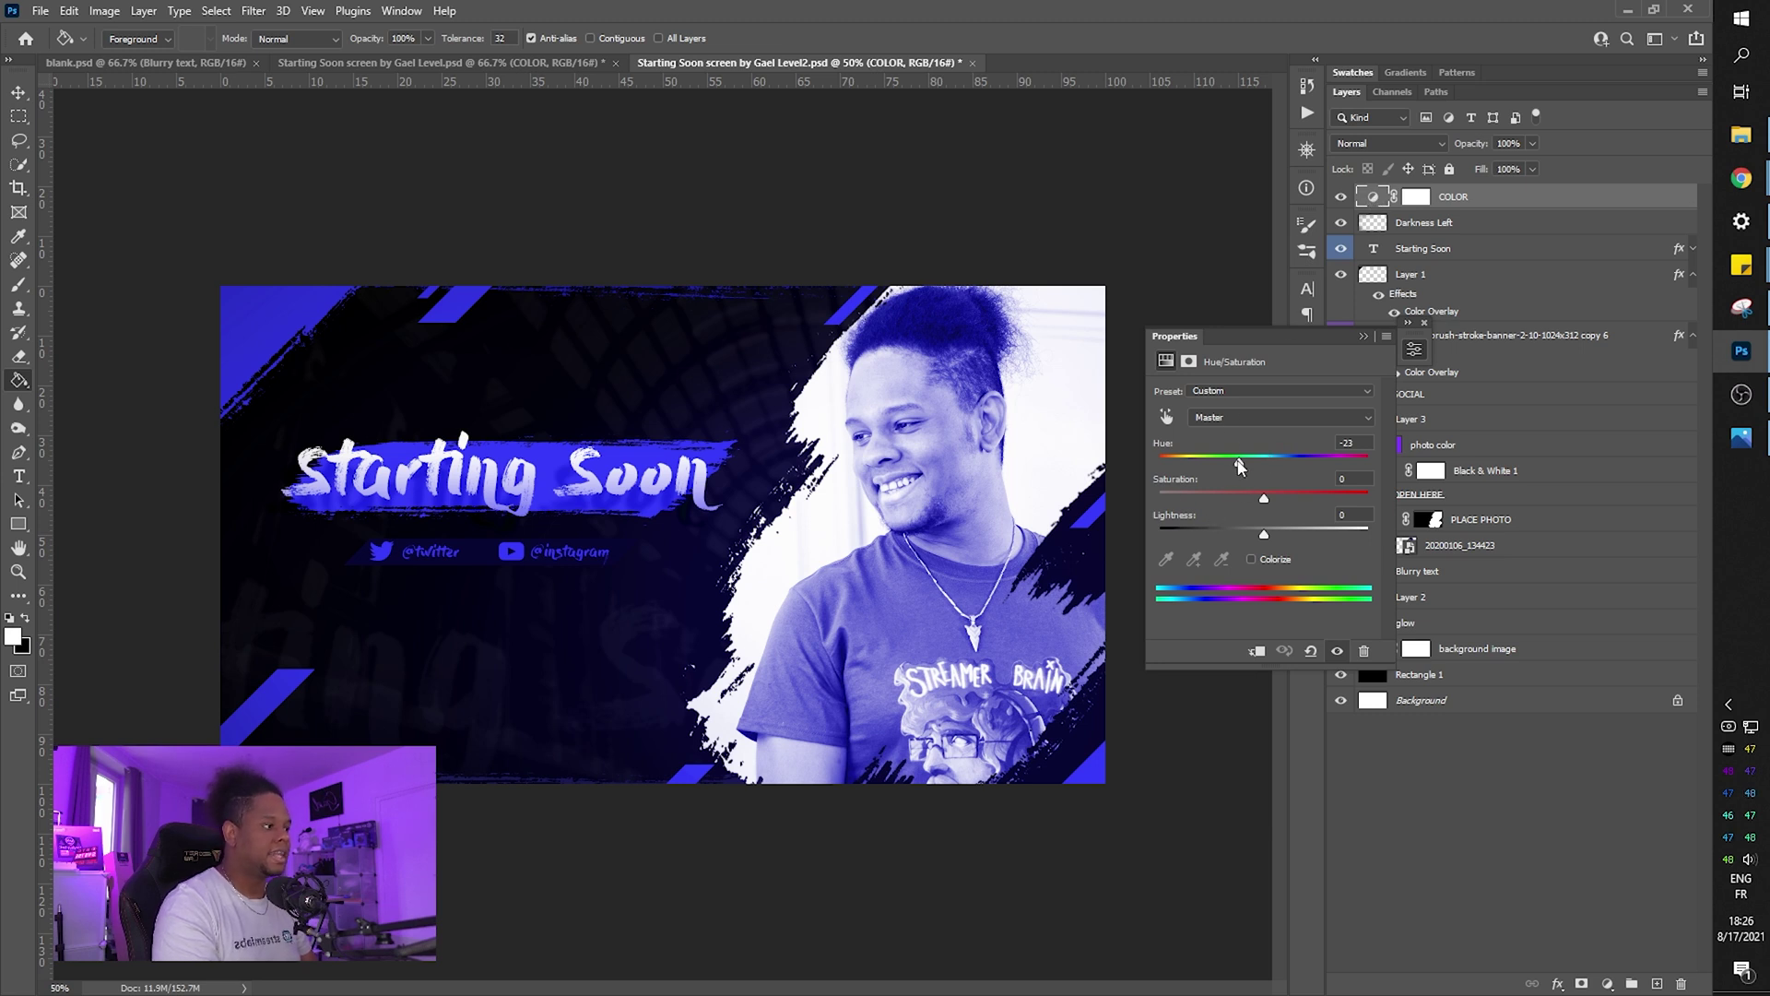
{"action": "left_click_drag", "start_coordinate": [1239, 467], "coordinate": [1198, 501]}
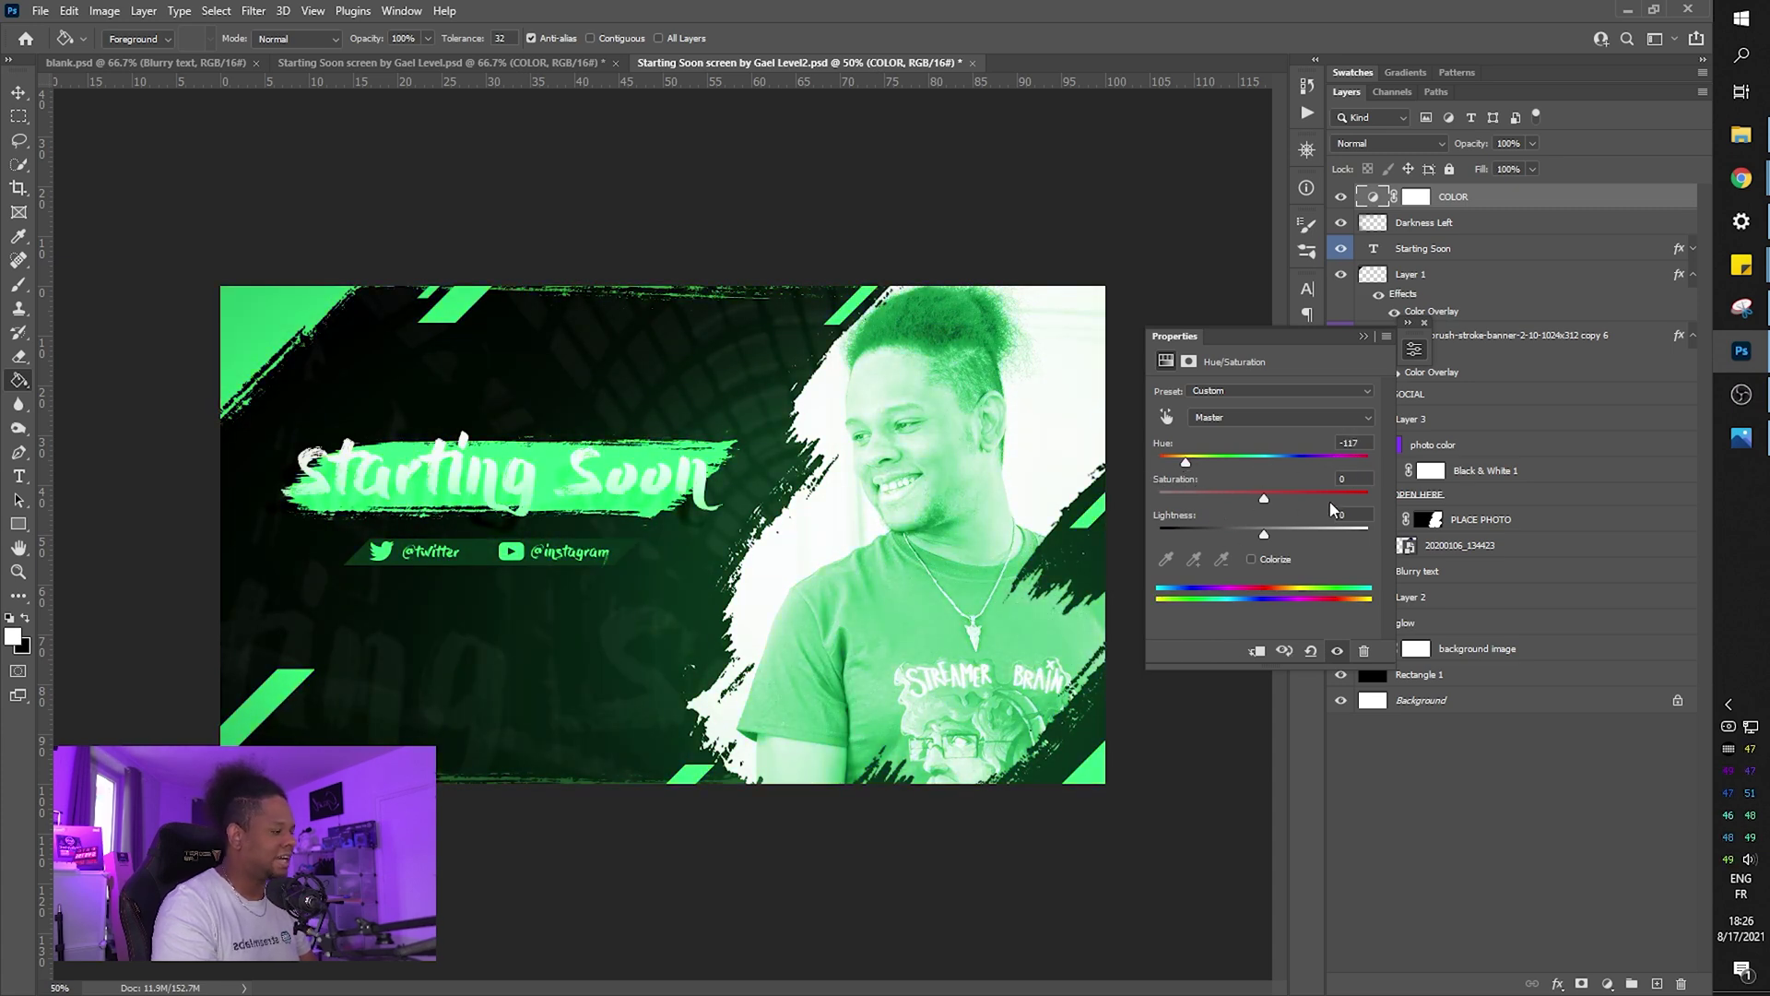
{"action": "left_click", "coordinate": [1237, 463]}
{"action": "left_click", "coordinate": [1361, 338]}
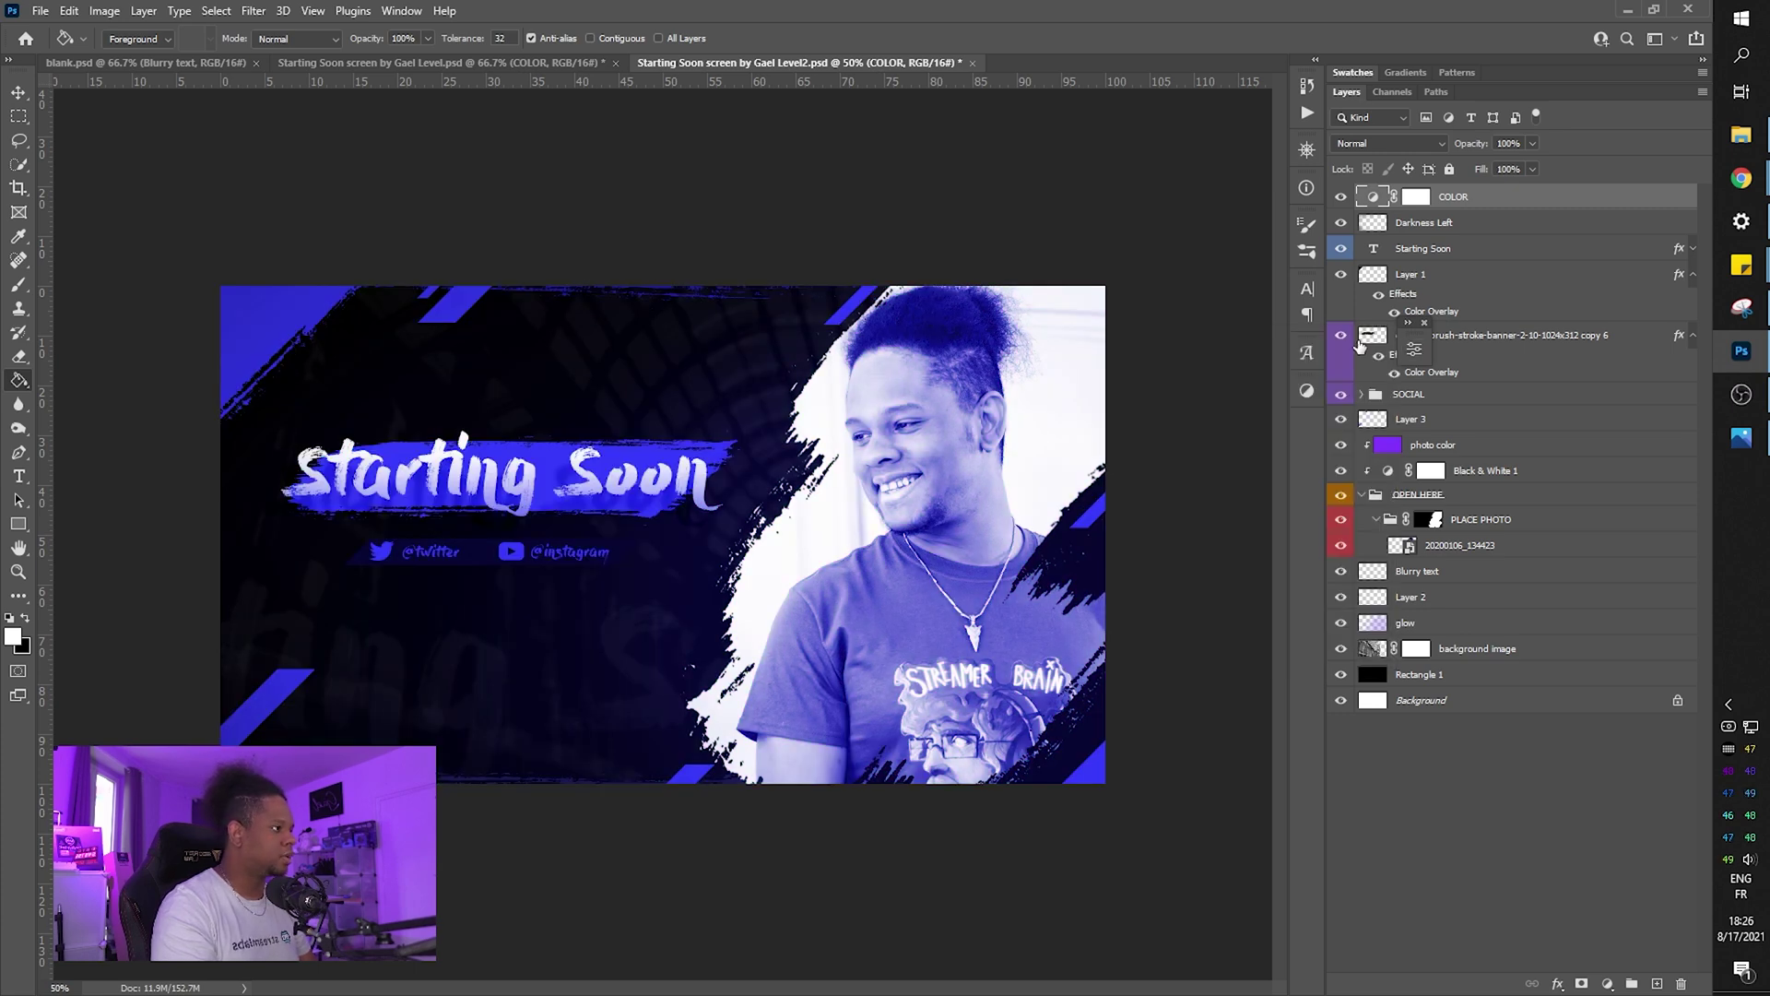
{"action": "left_click", "coordinate": [1340, 196]}
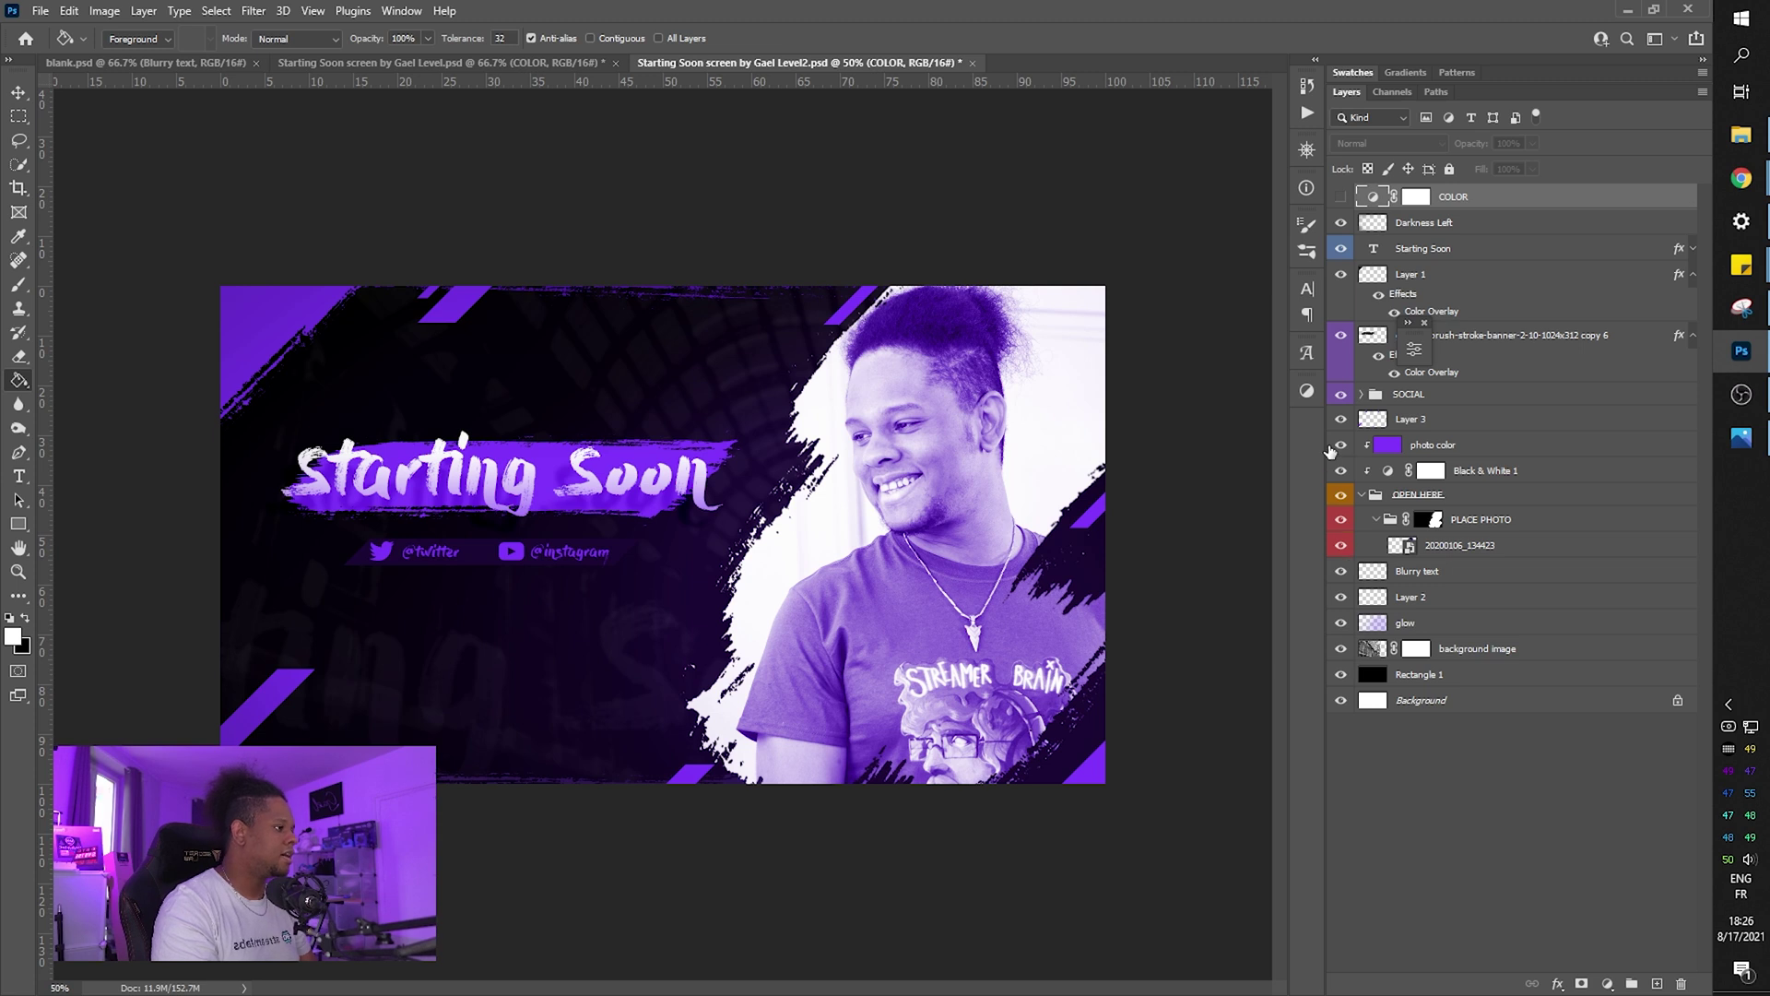
{"action": "left_click_drag", "start_coordinate": [1339, 458], "coordinate": [1340, 445]}
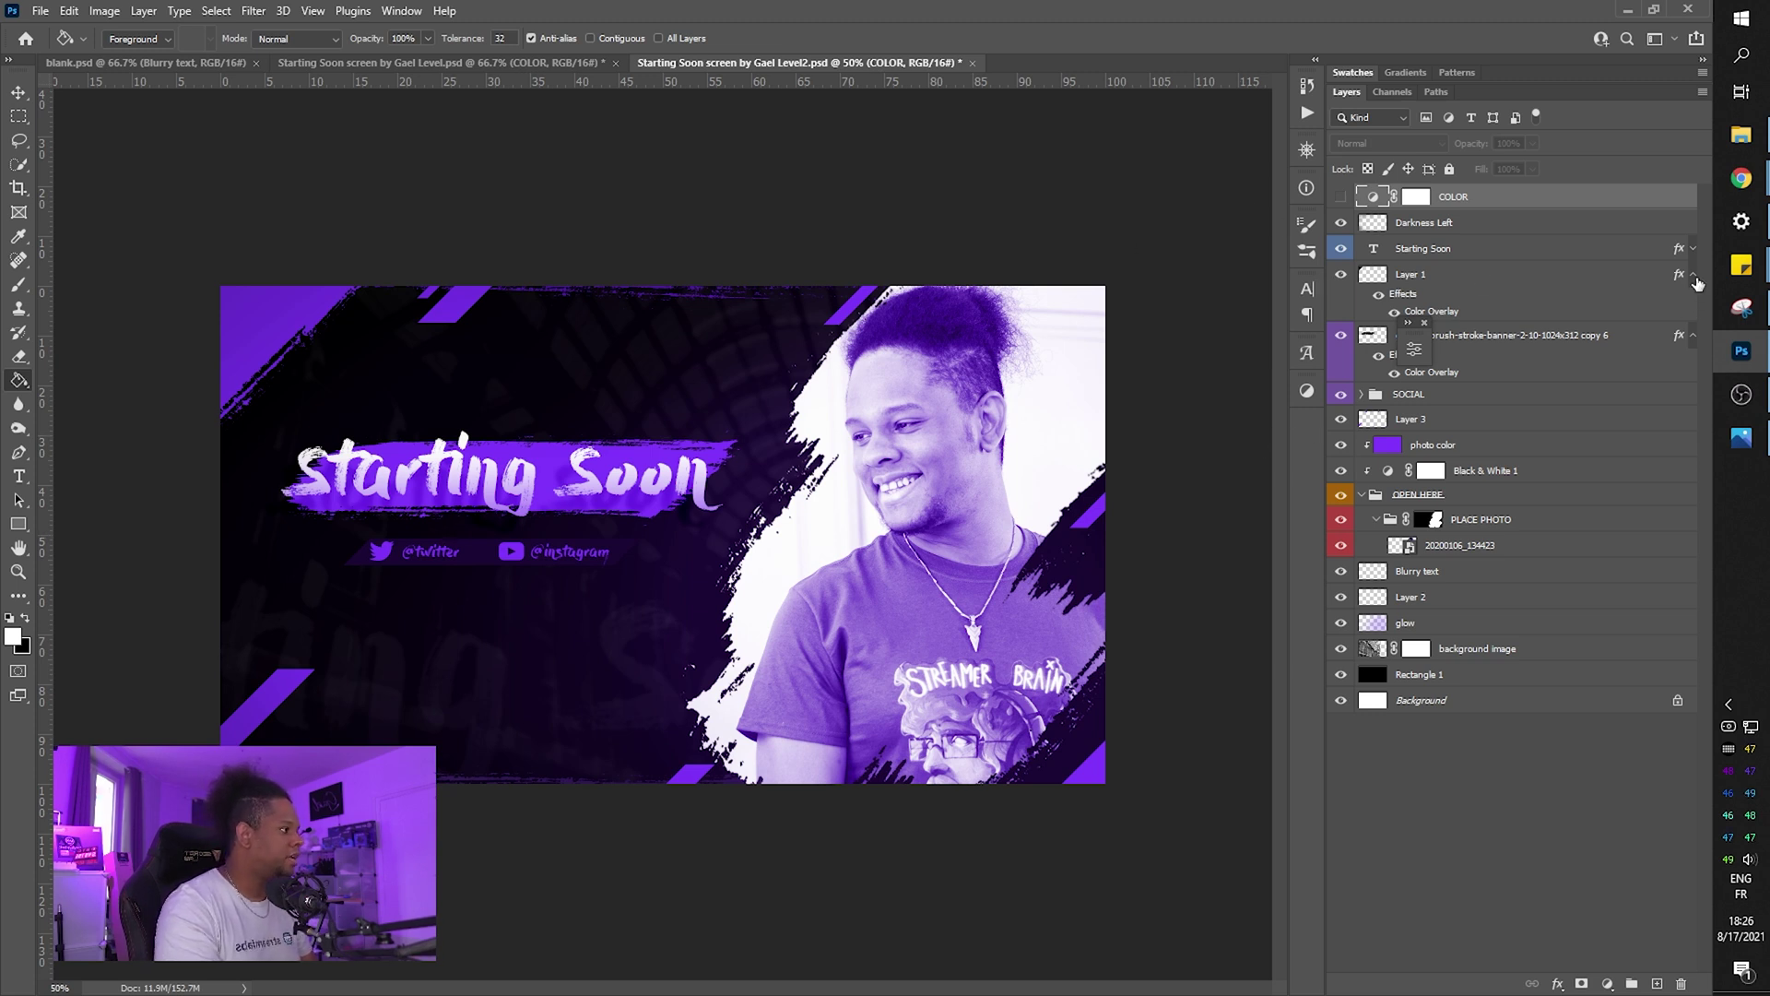
Collapse the layer effects lists, expand the SOCIAL group and label the grunge layer Gray.
{"action": "left_click", "coordinate": [1693, 276]}
{"action": "left_click", "coordinate": [1692, 304]}
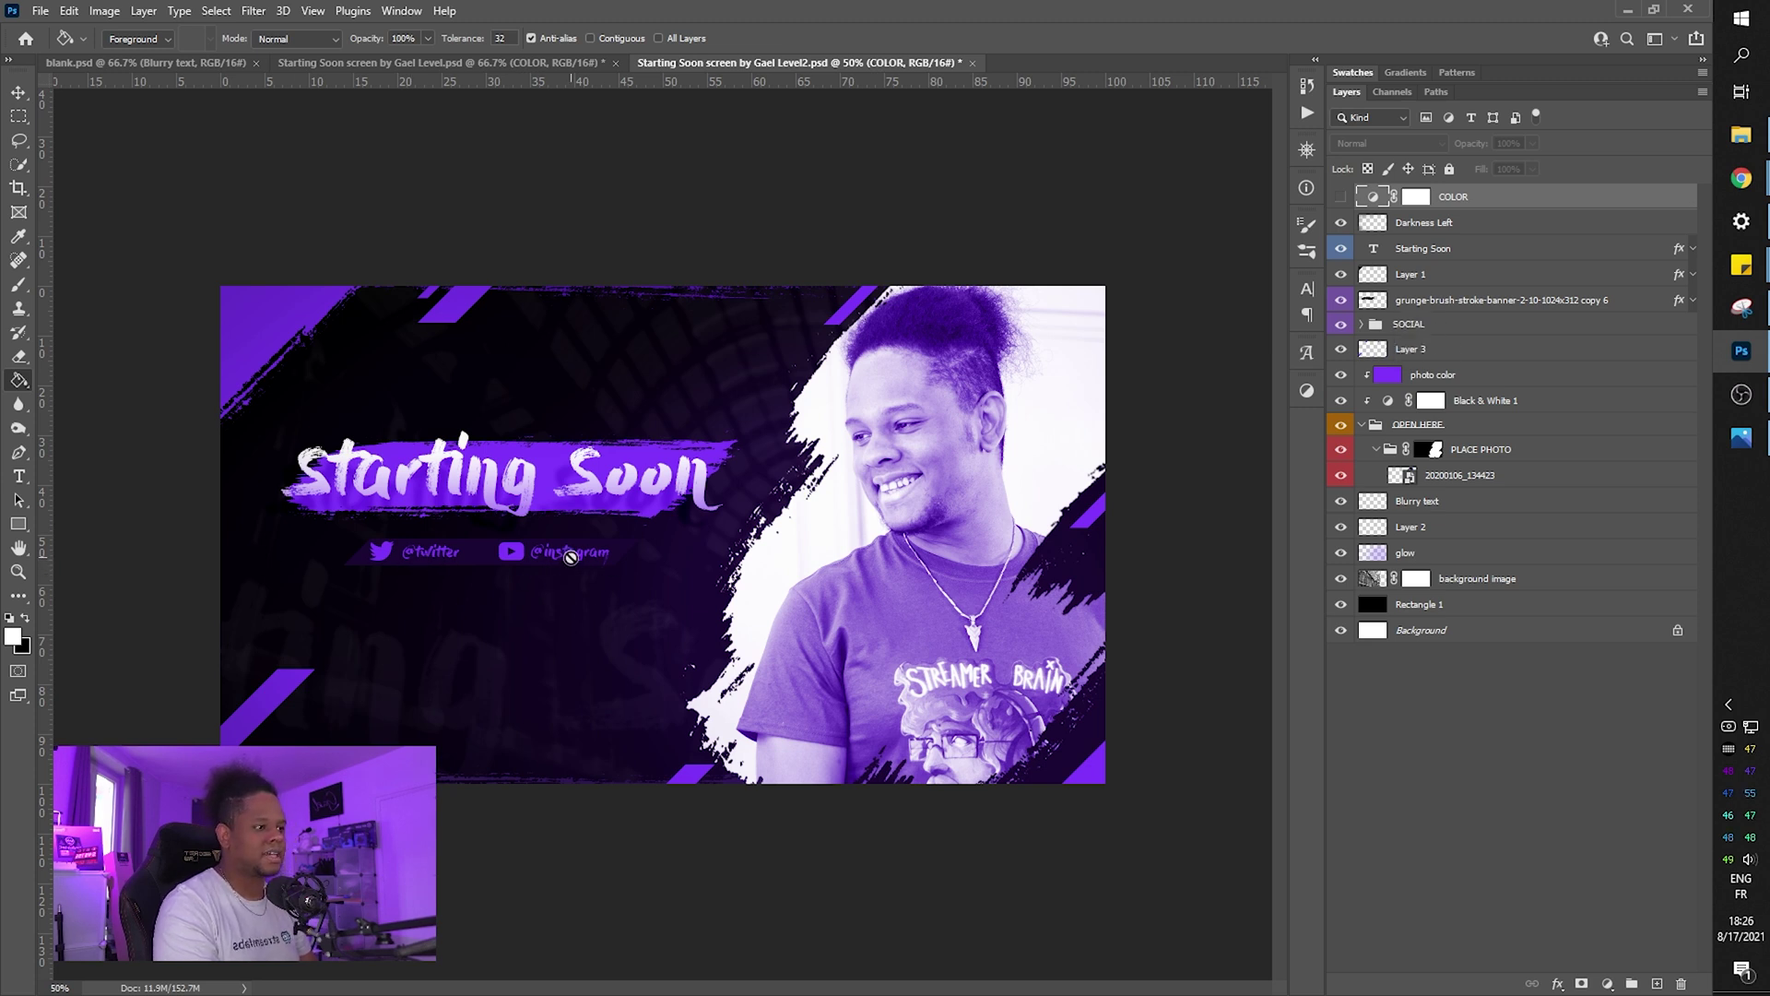
{"action": "left_click", "coordinate": [1360, 324]}
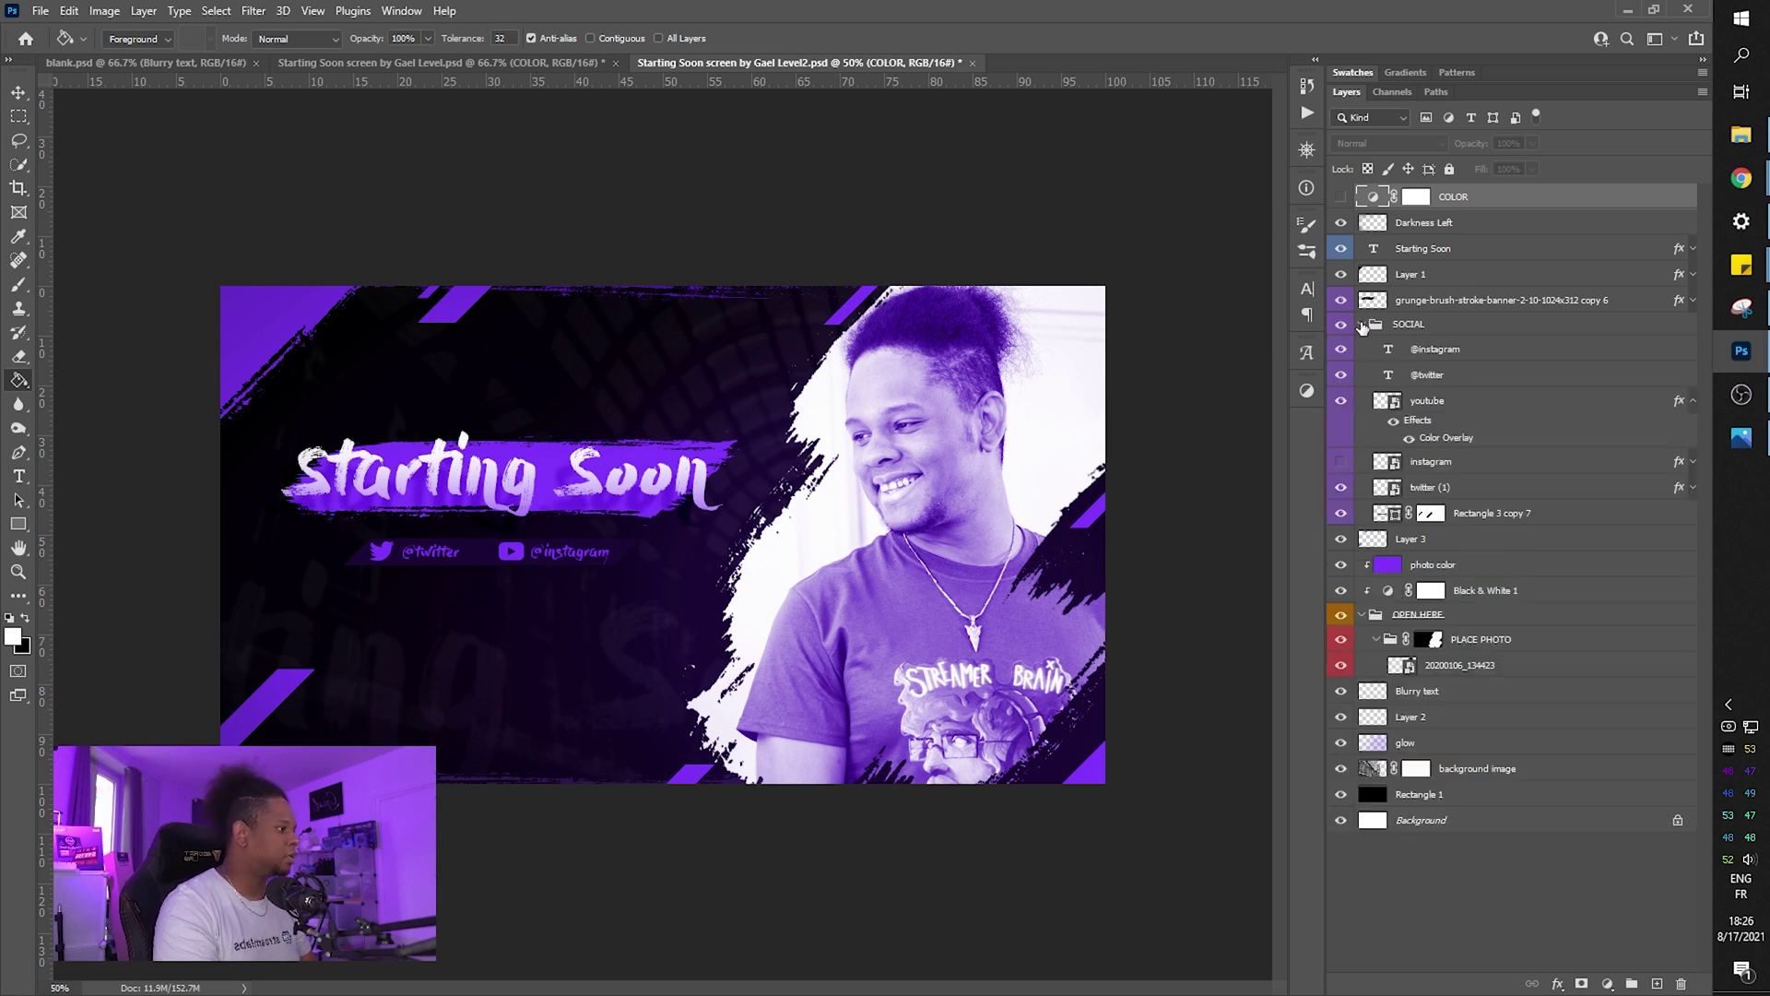
{"action": "left_click", "coordinate": [1409, 325]}
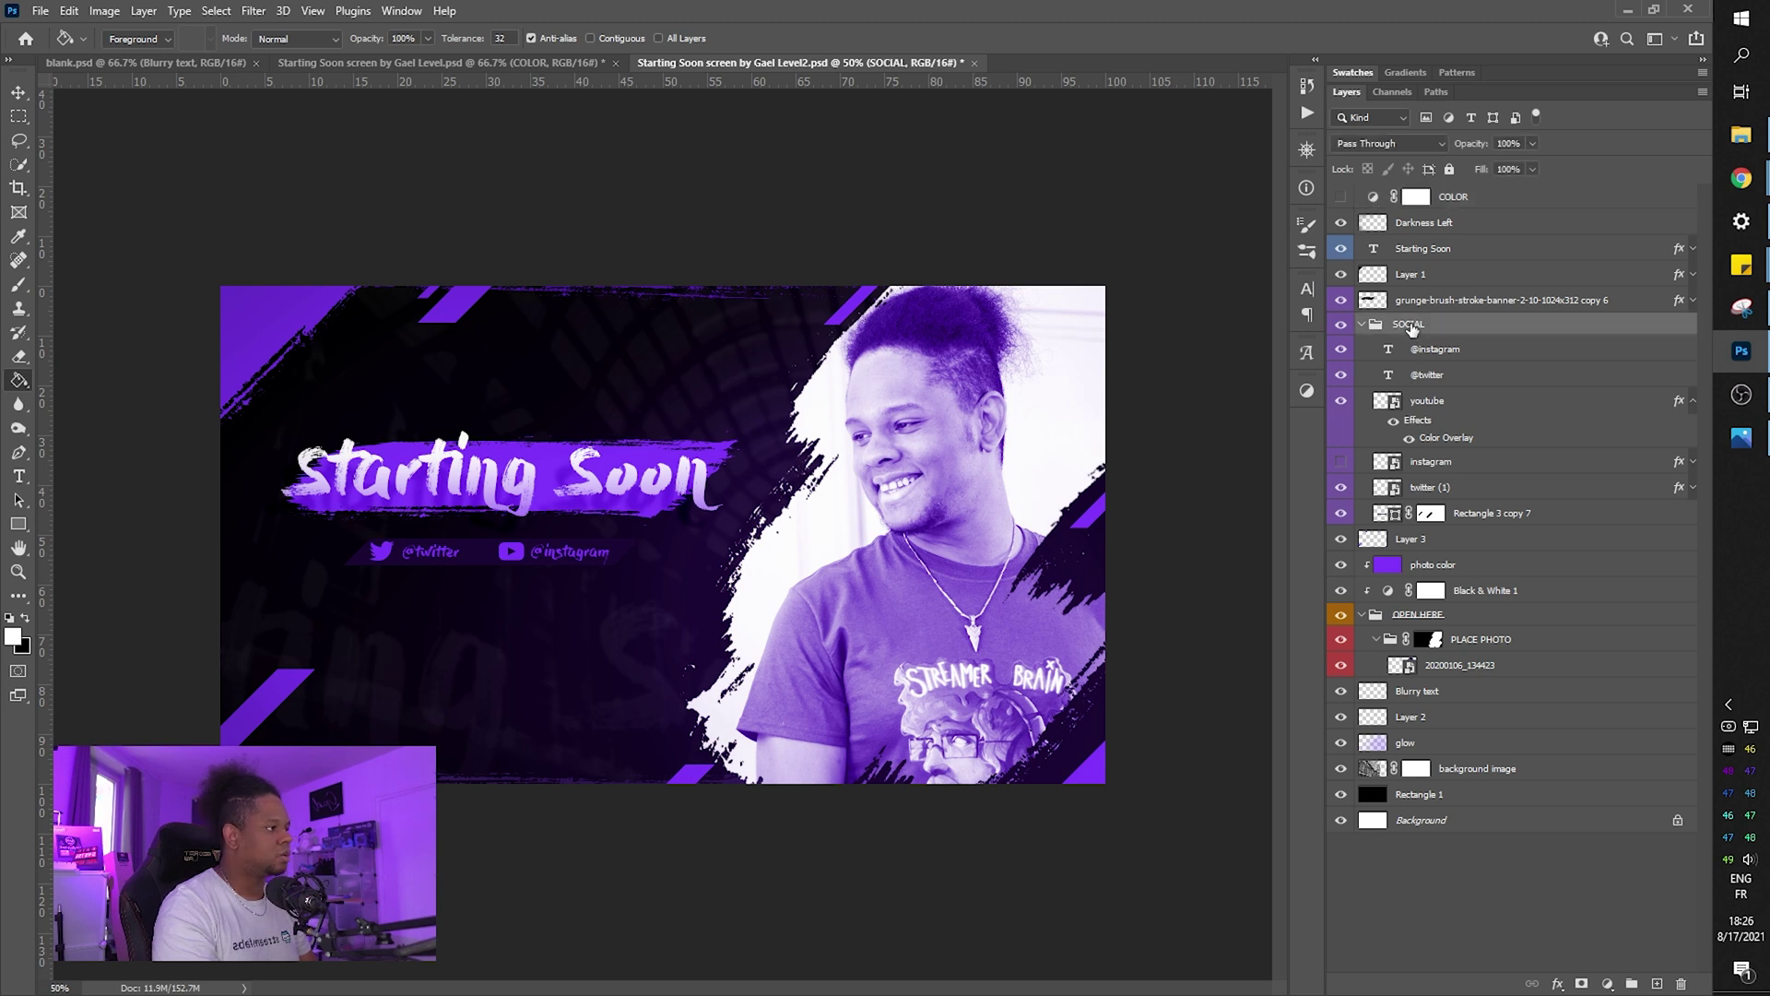
{"action": "right_click", "coordinate": [1336, 301]}
{"action": "left_click", "coordinate": [1378, 458]}
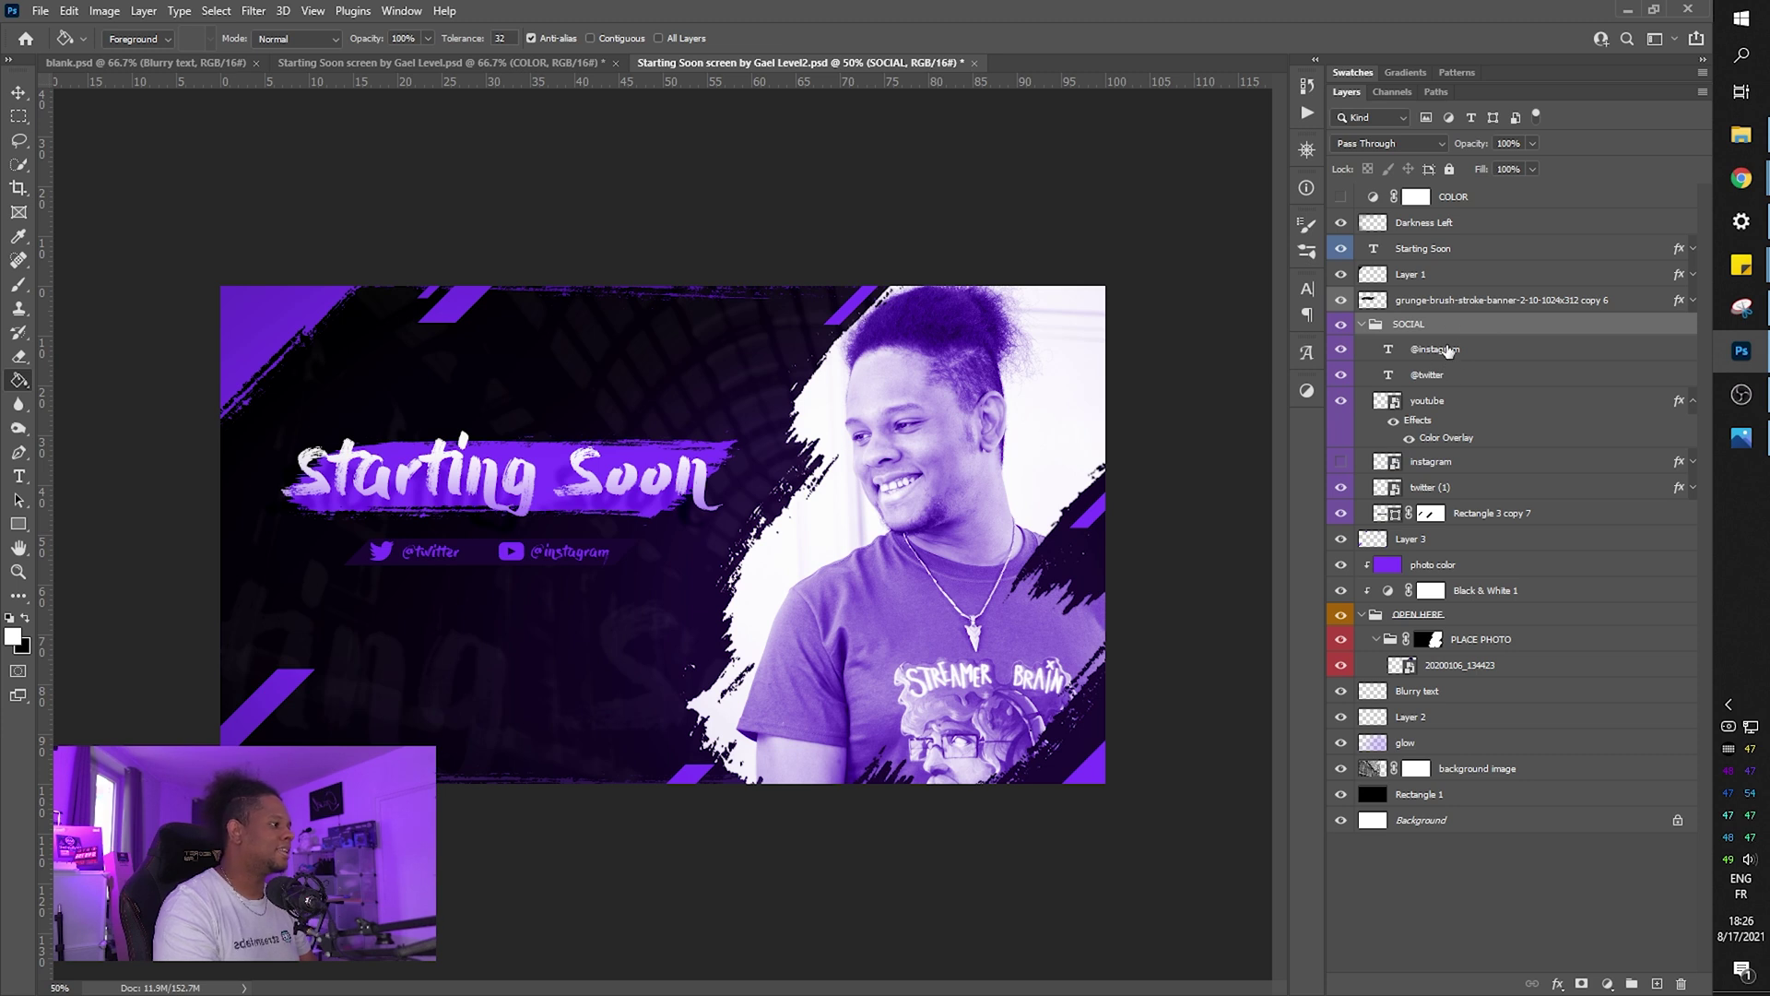
{"action": "left_click", "coordinate": [1446, 351]}
{"action": "left_click", "coordinate": [1431, 369]}
{"action": "left_click", "coordinate": [1432, 352]}
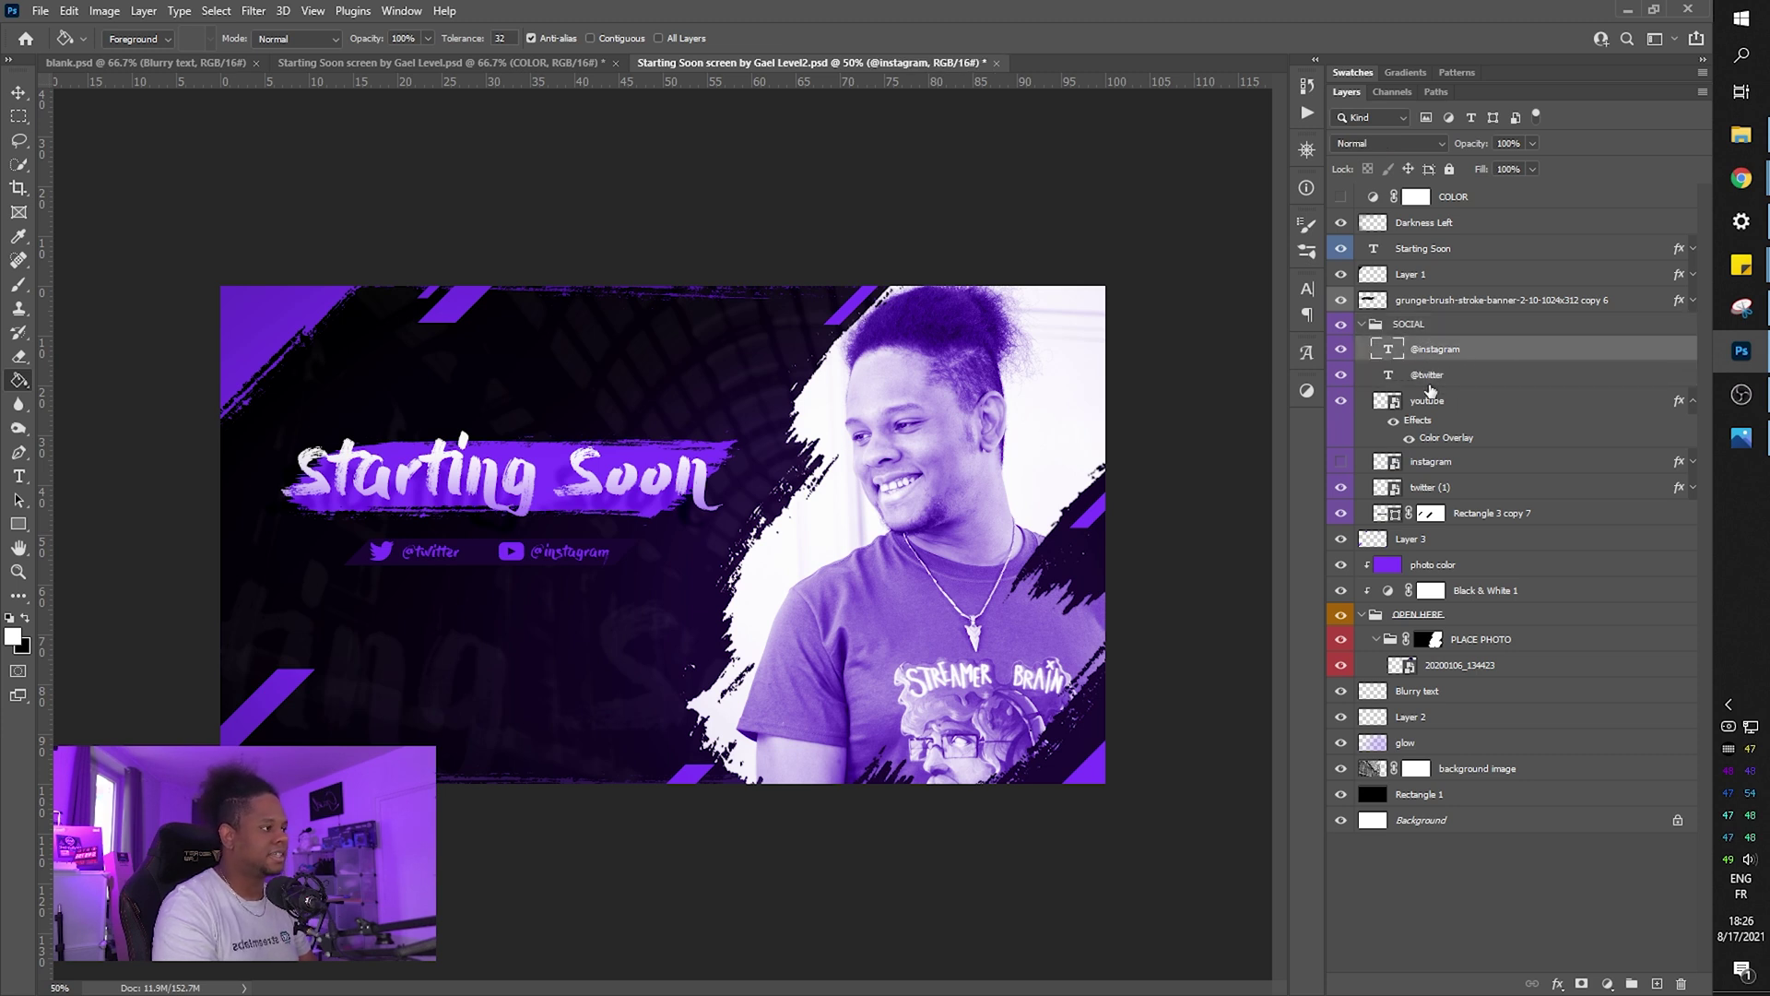
{"action": "left_click", "coordinate": [1410, 381]}
{"action": "double_click", "coordinate": [1390, 352]}
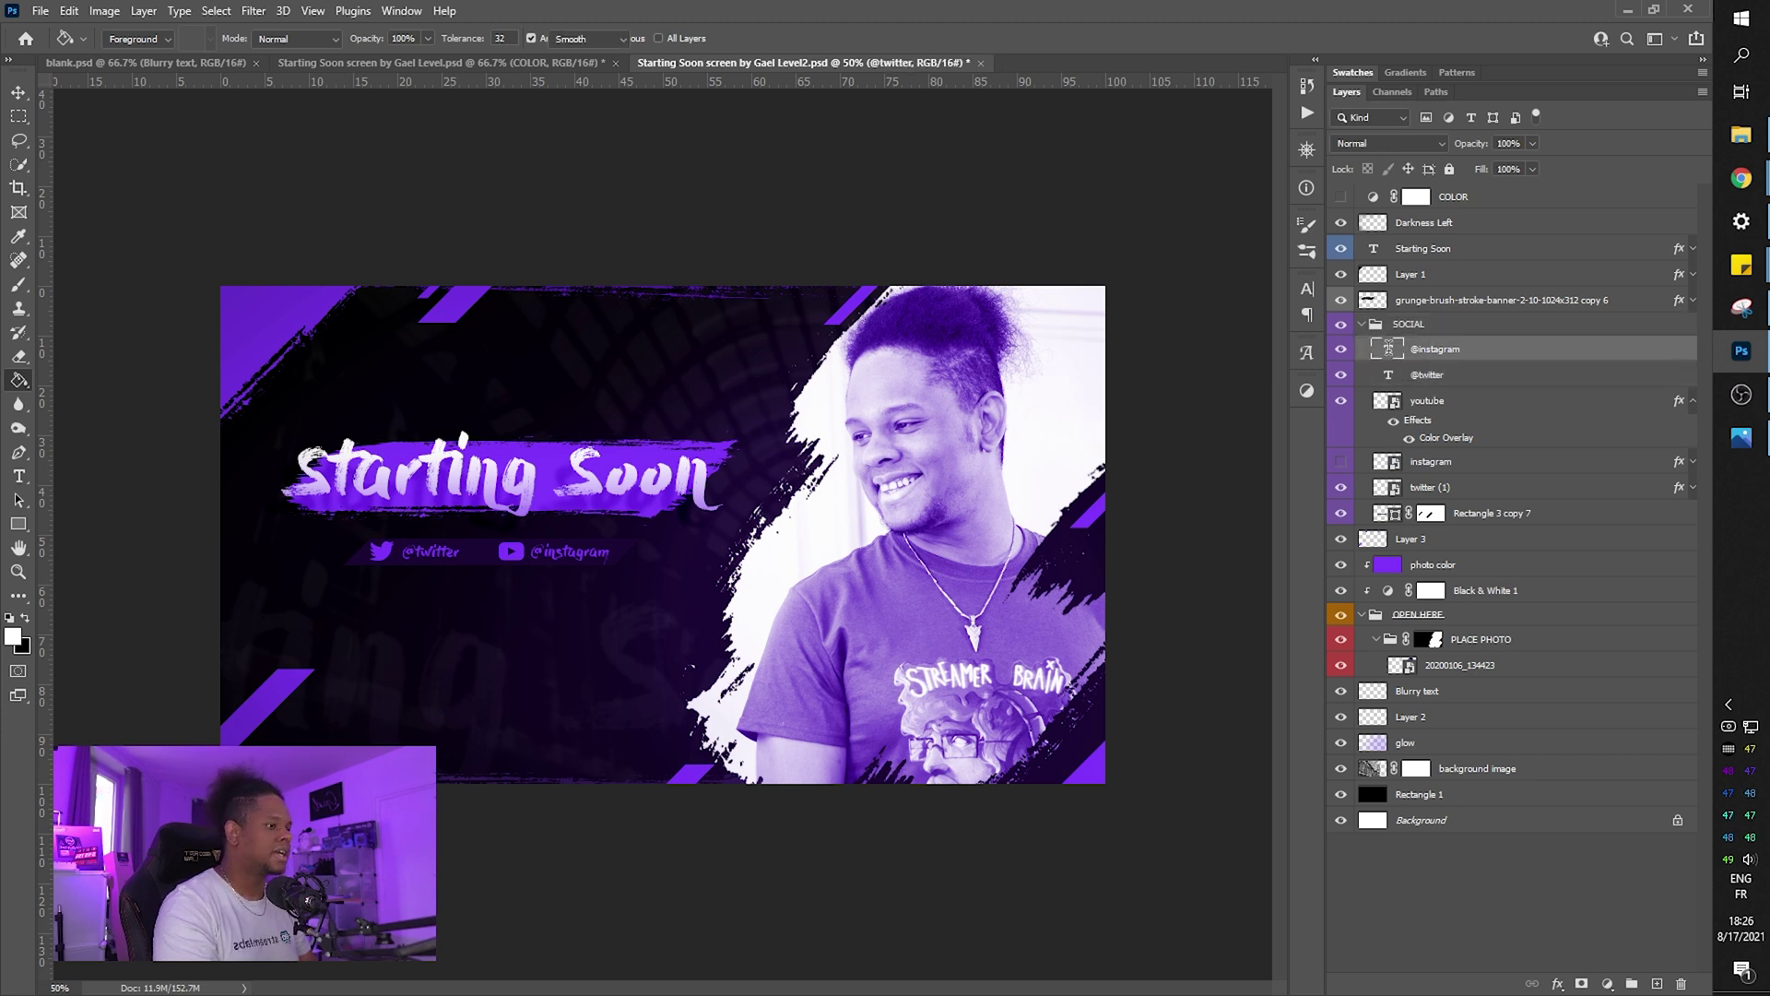
{"action": "type", "text": "adeaxmindflickernhimself"}
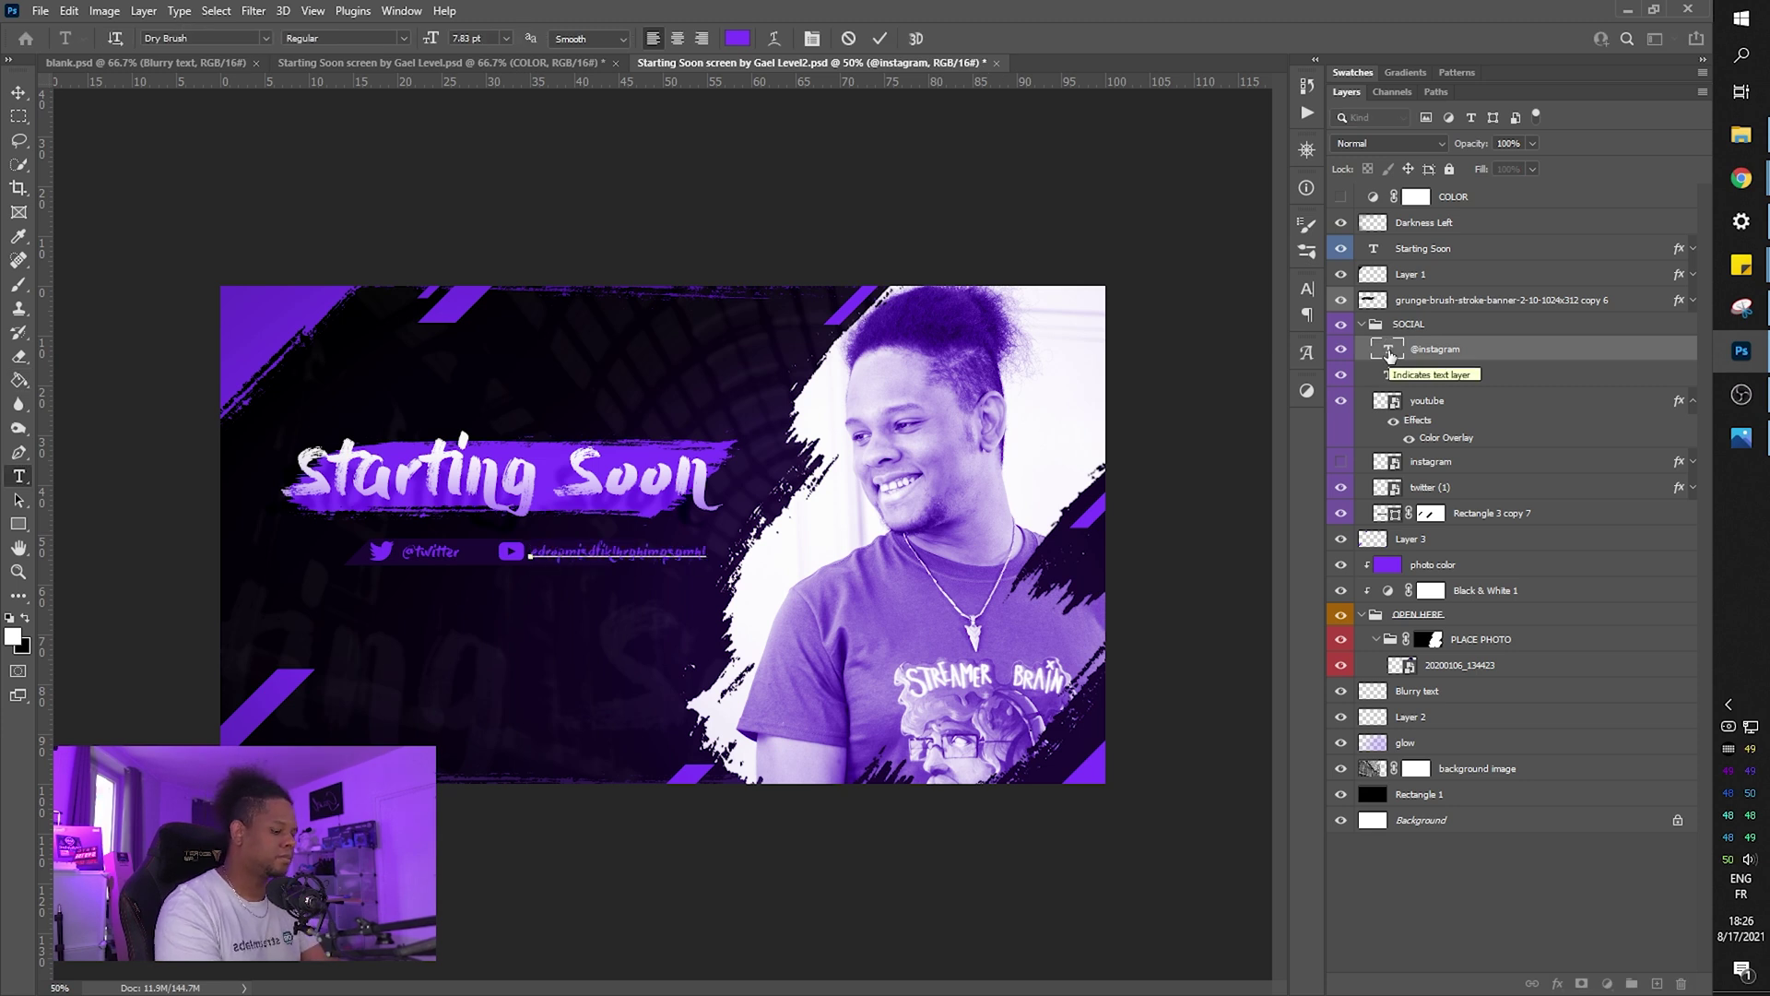
{"action": "key", "text": "ctrl+z"}
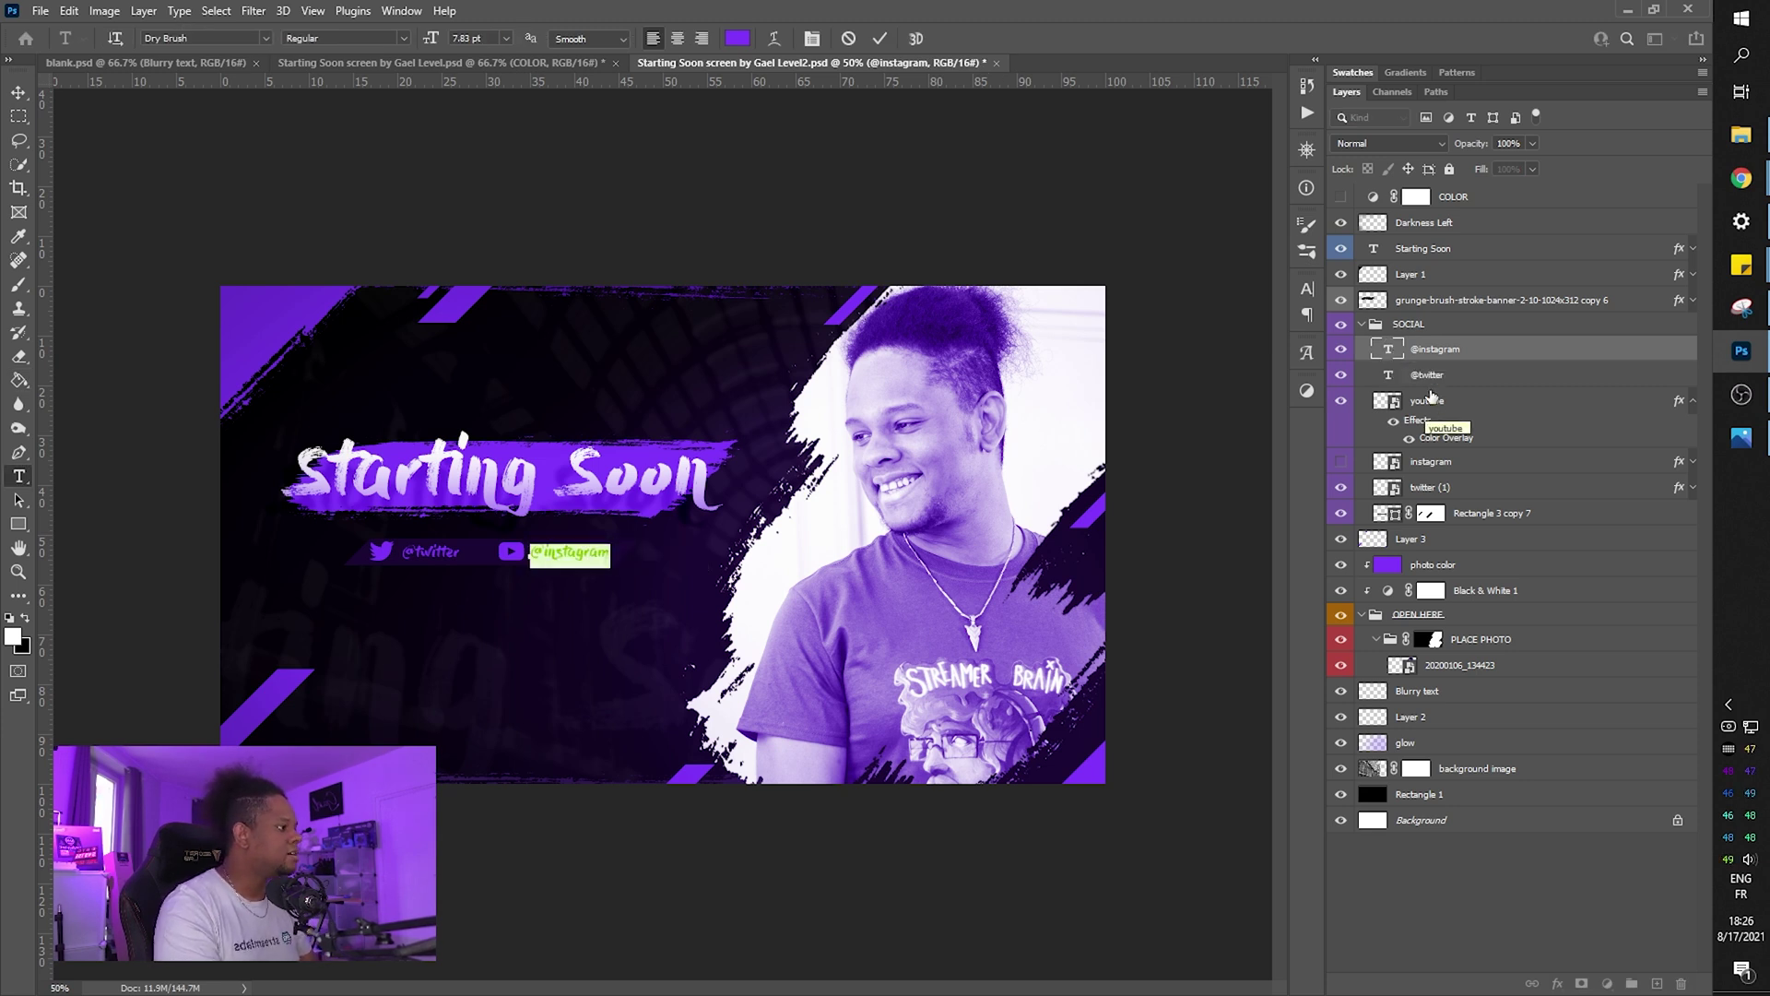
{"action": "key", "text": "Escape"}
{"action": "key", "text": "g"}
{"action": "left_click", "coordinate": [1403, 411]}
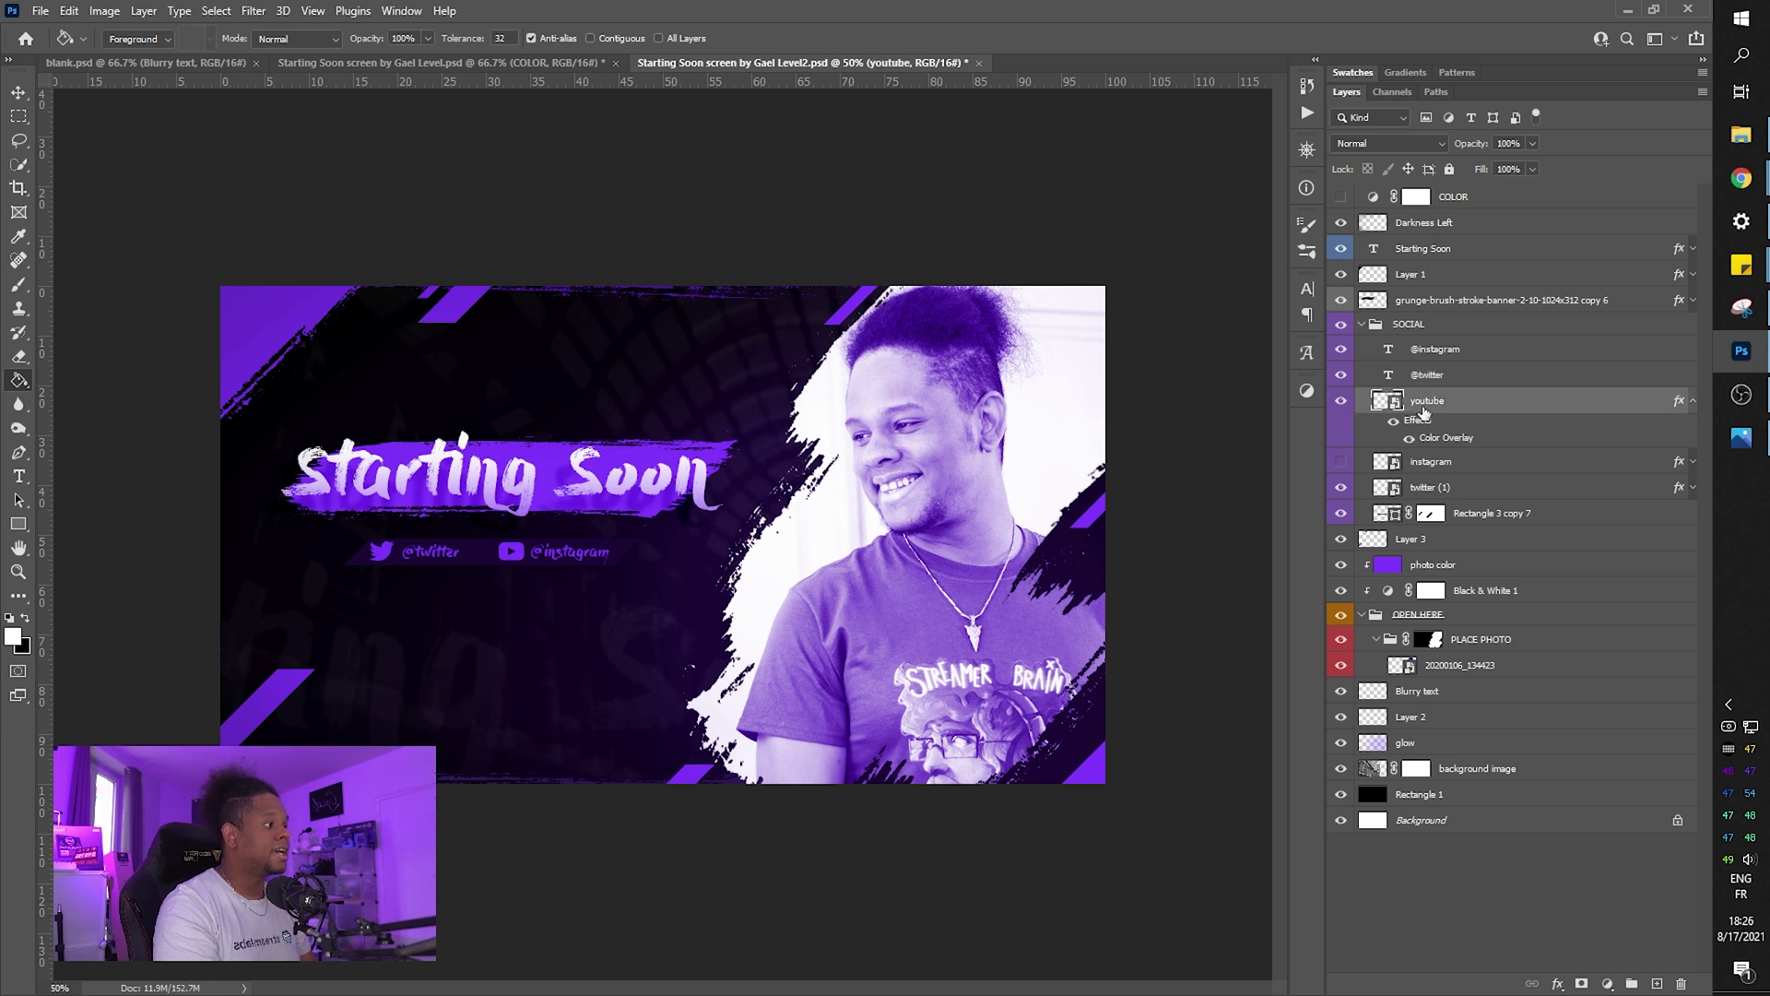
{"action": "left_click", "coordinate": [1339, 404]}
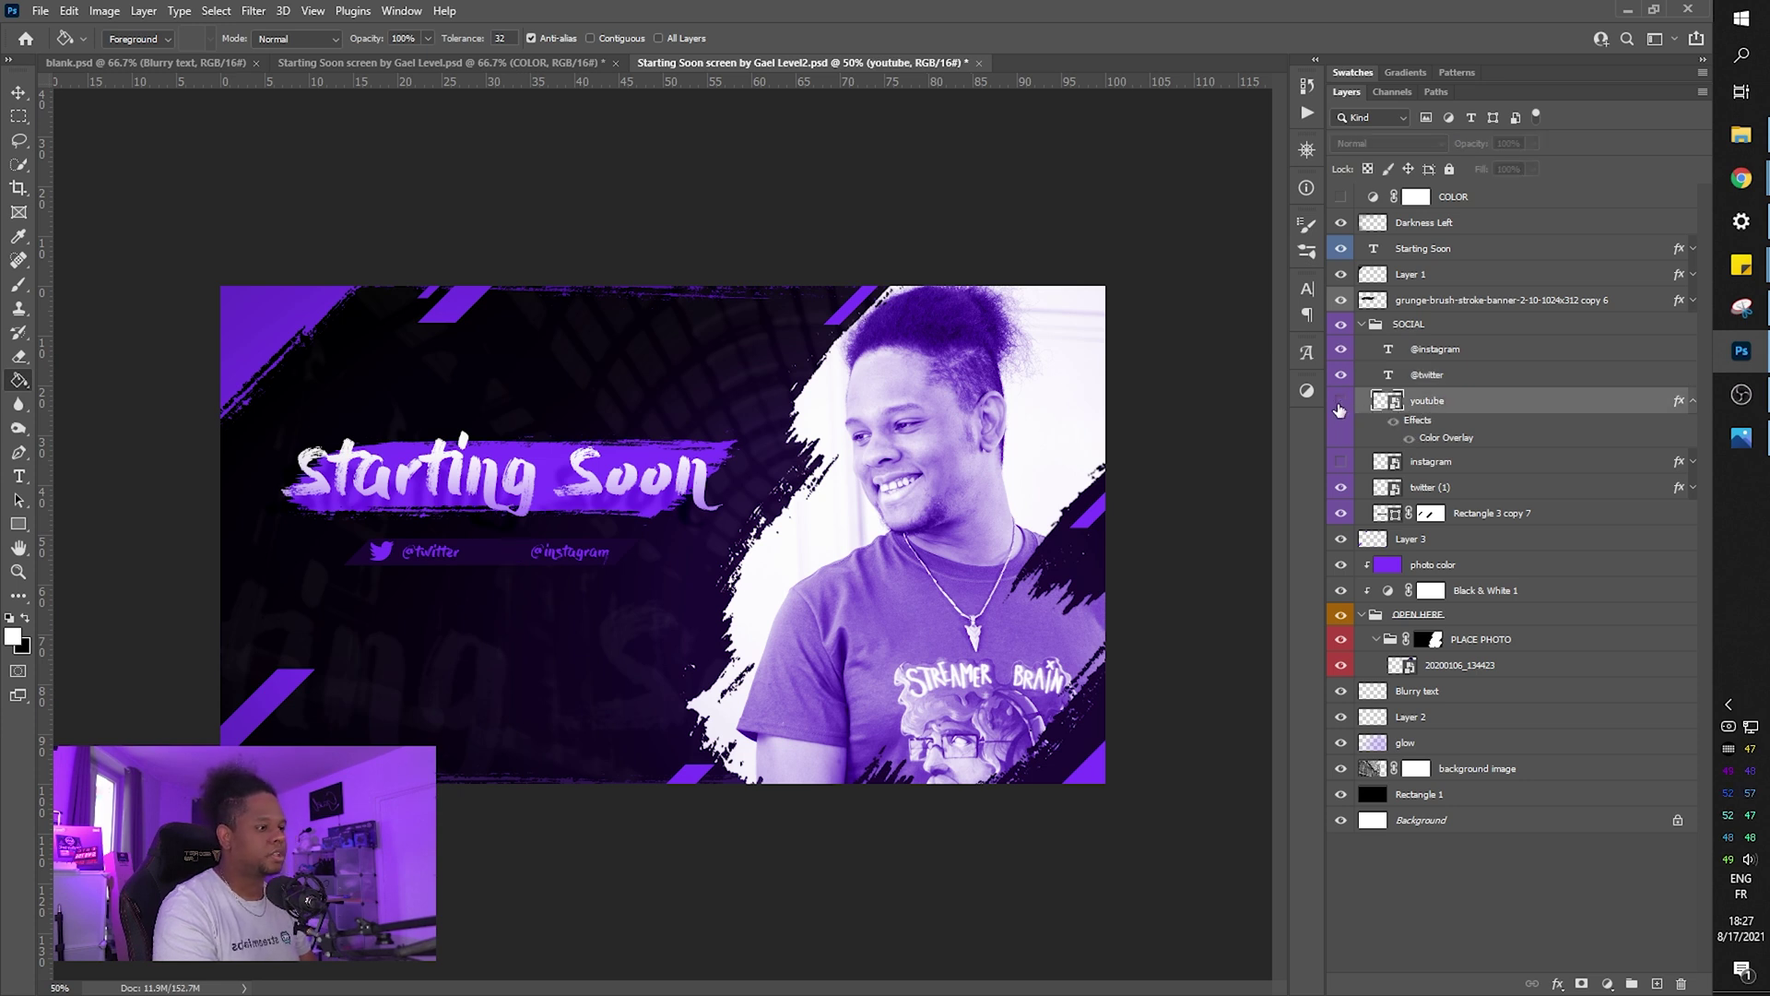
{"action": "left_click", "coordinate": [1341, 463]}
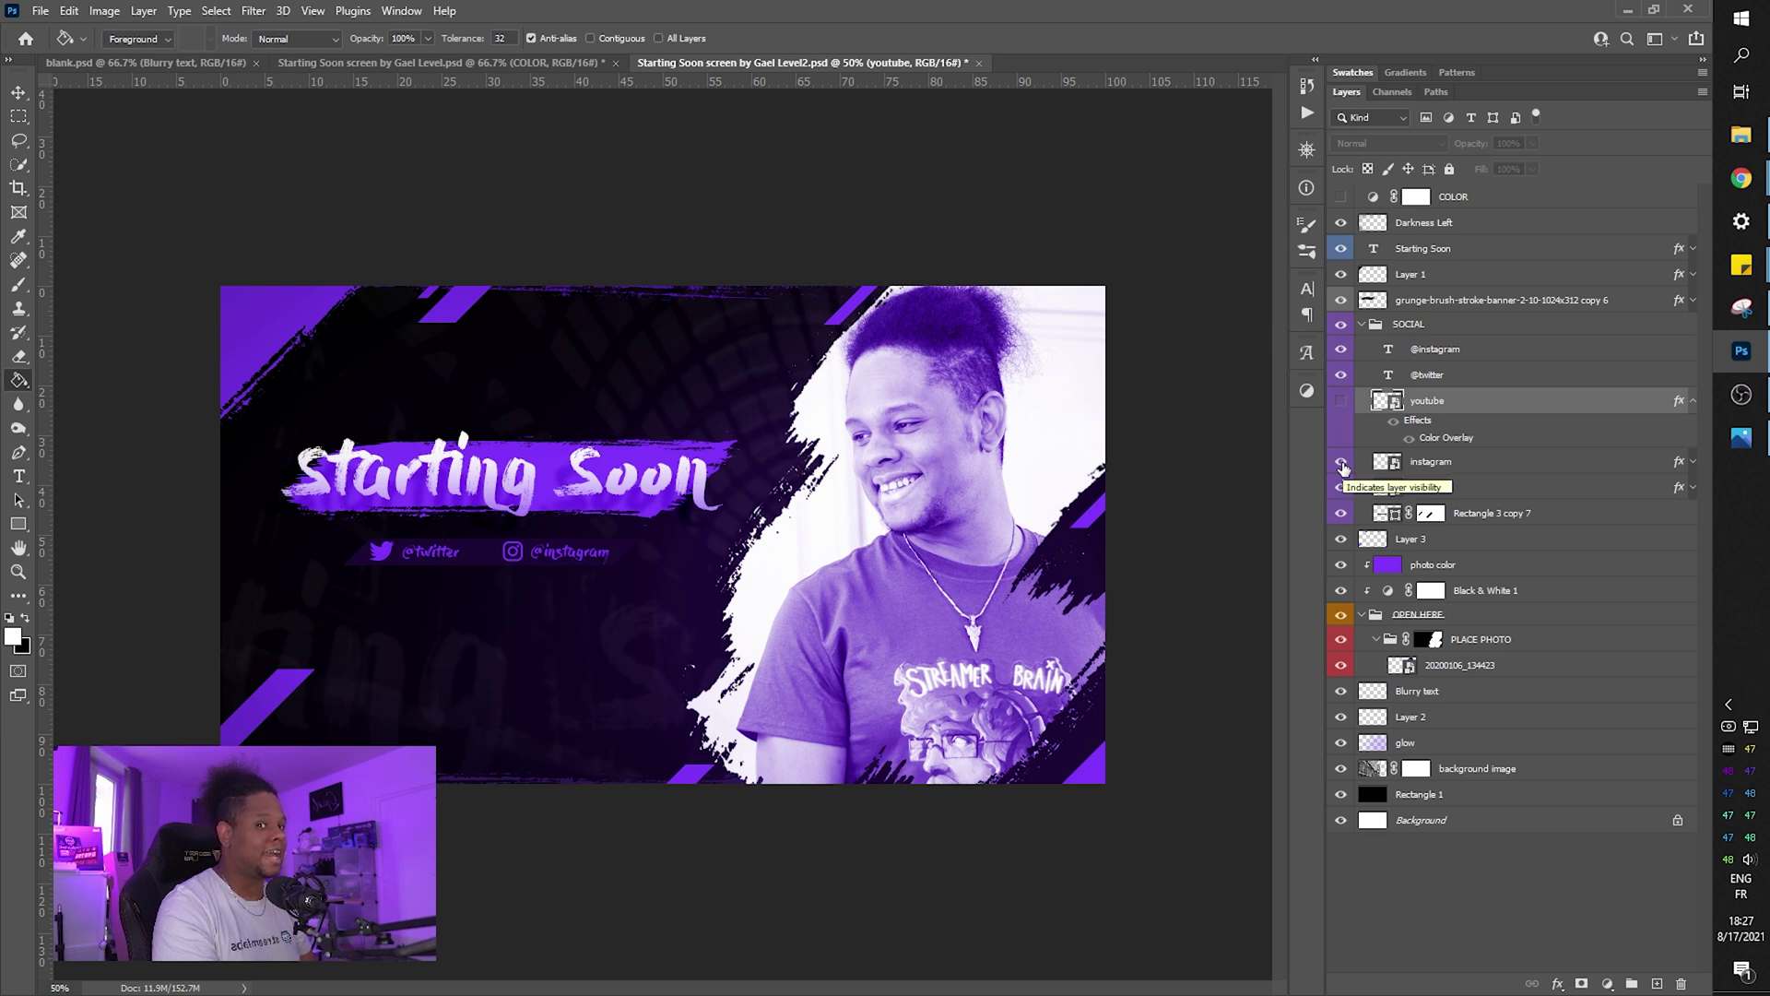
{"action": "left_click", "coordinate": [1342, 463]}
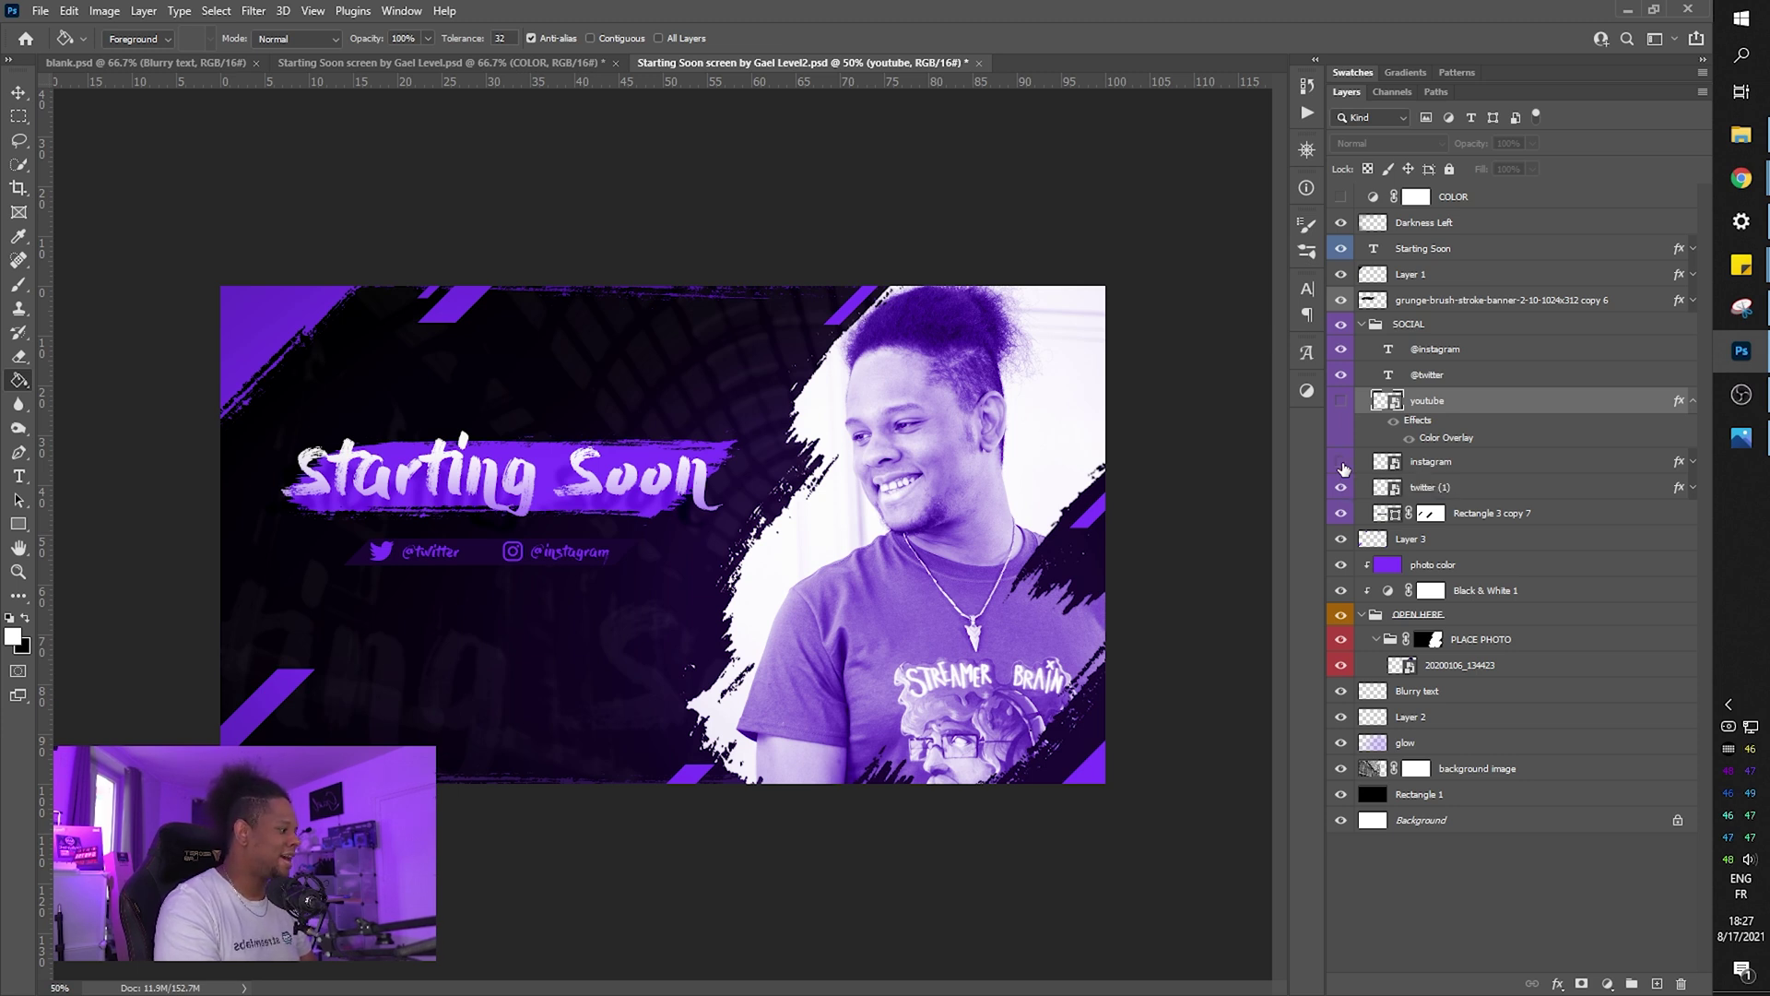
{"action": "left_click", "coordinate": [1342, 463]}
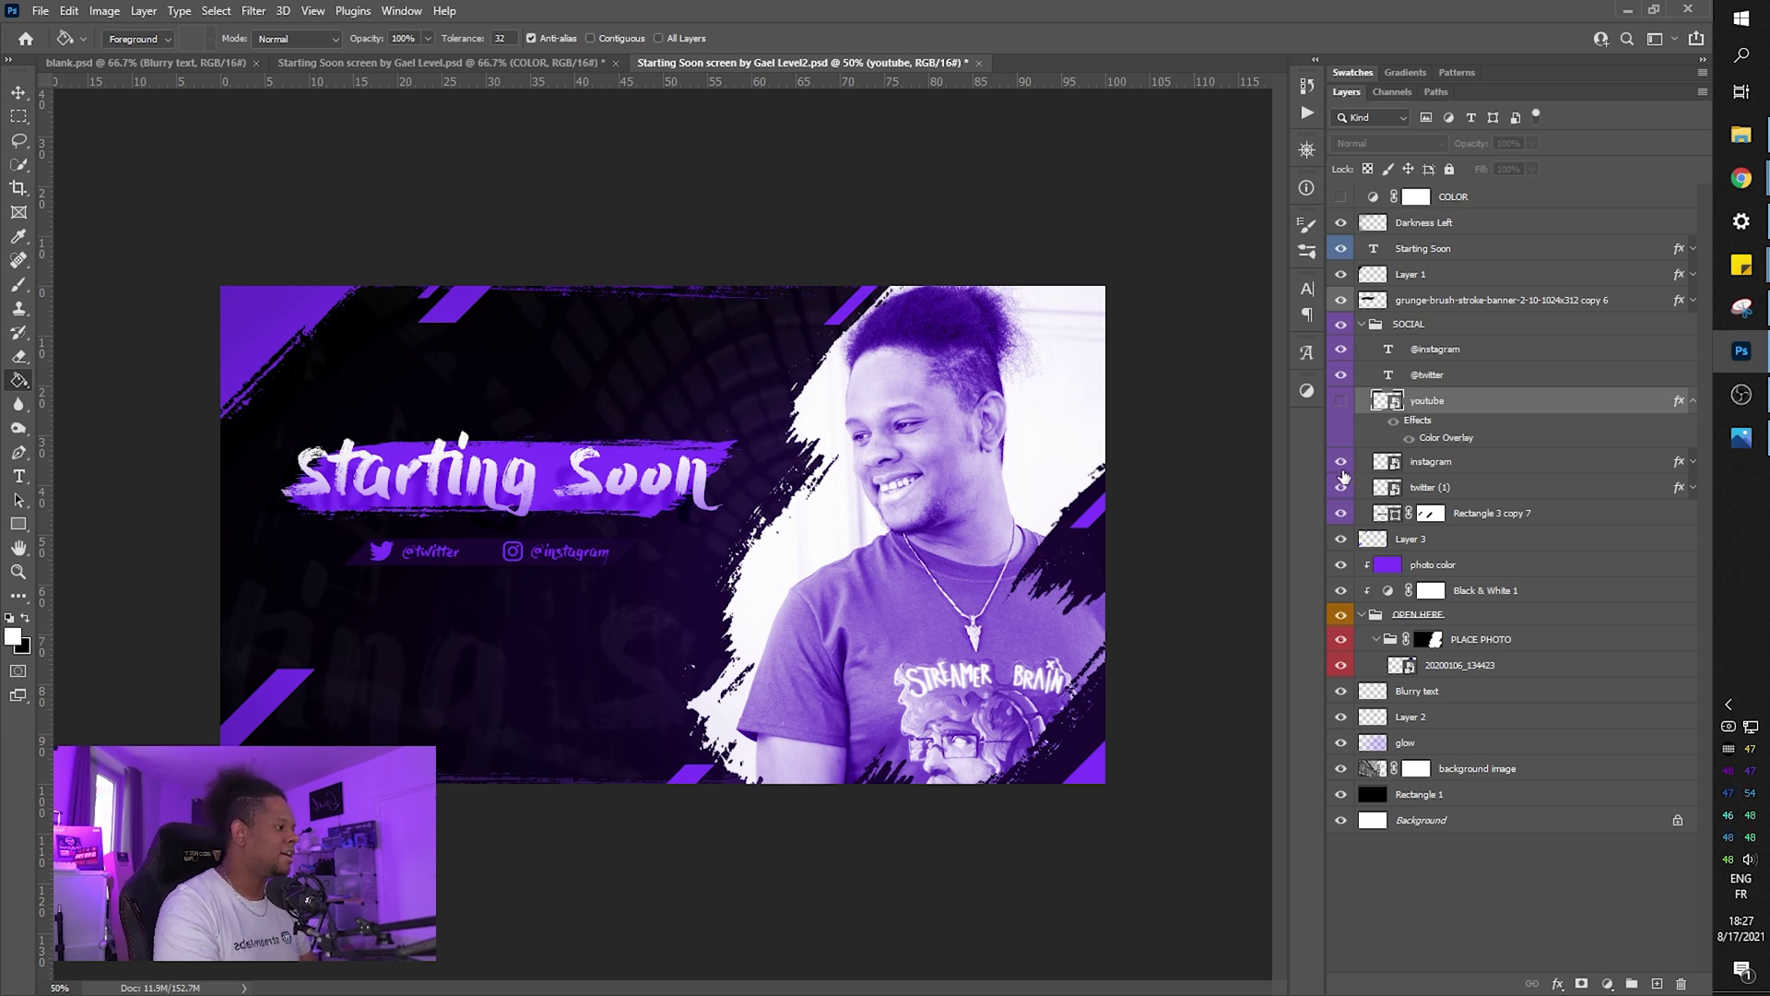
{"action": "left_click", "coordinate": [1342, 462]}
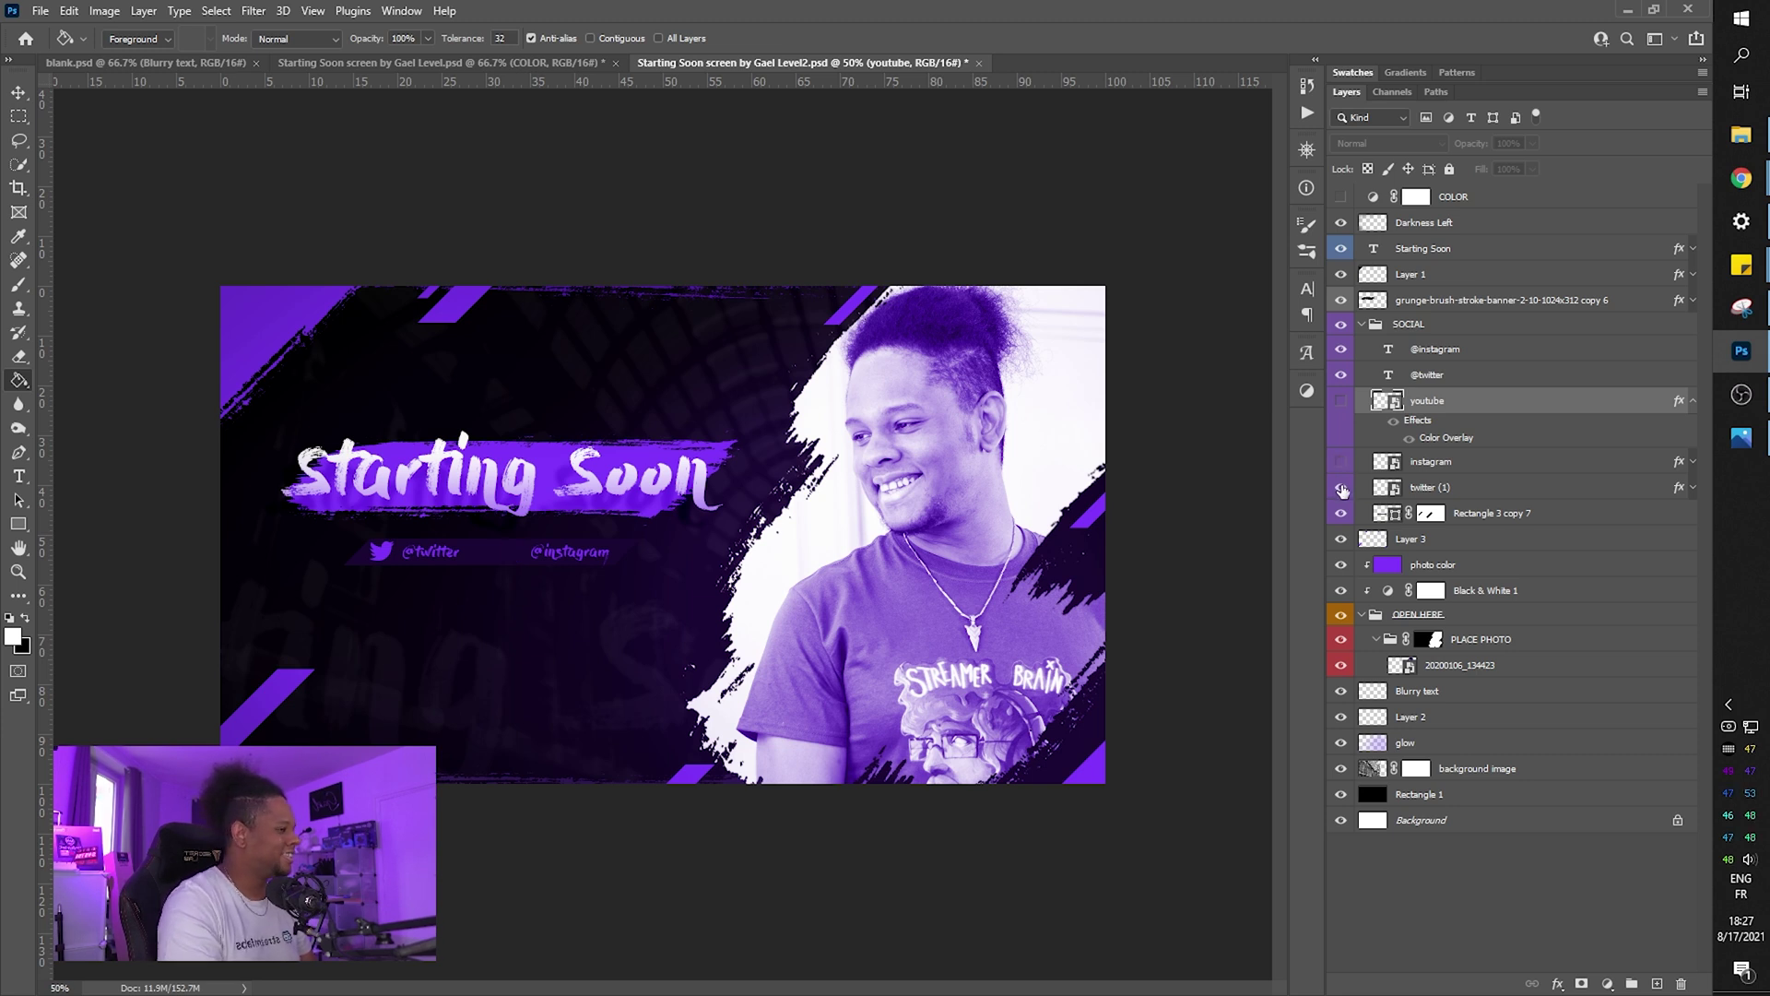
{"action": "left_click", "coordinate": [1341, 488]}
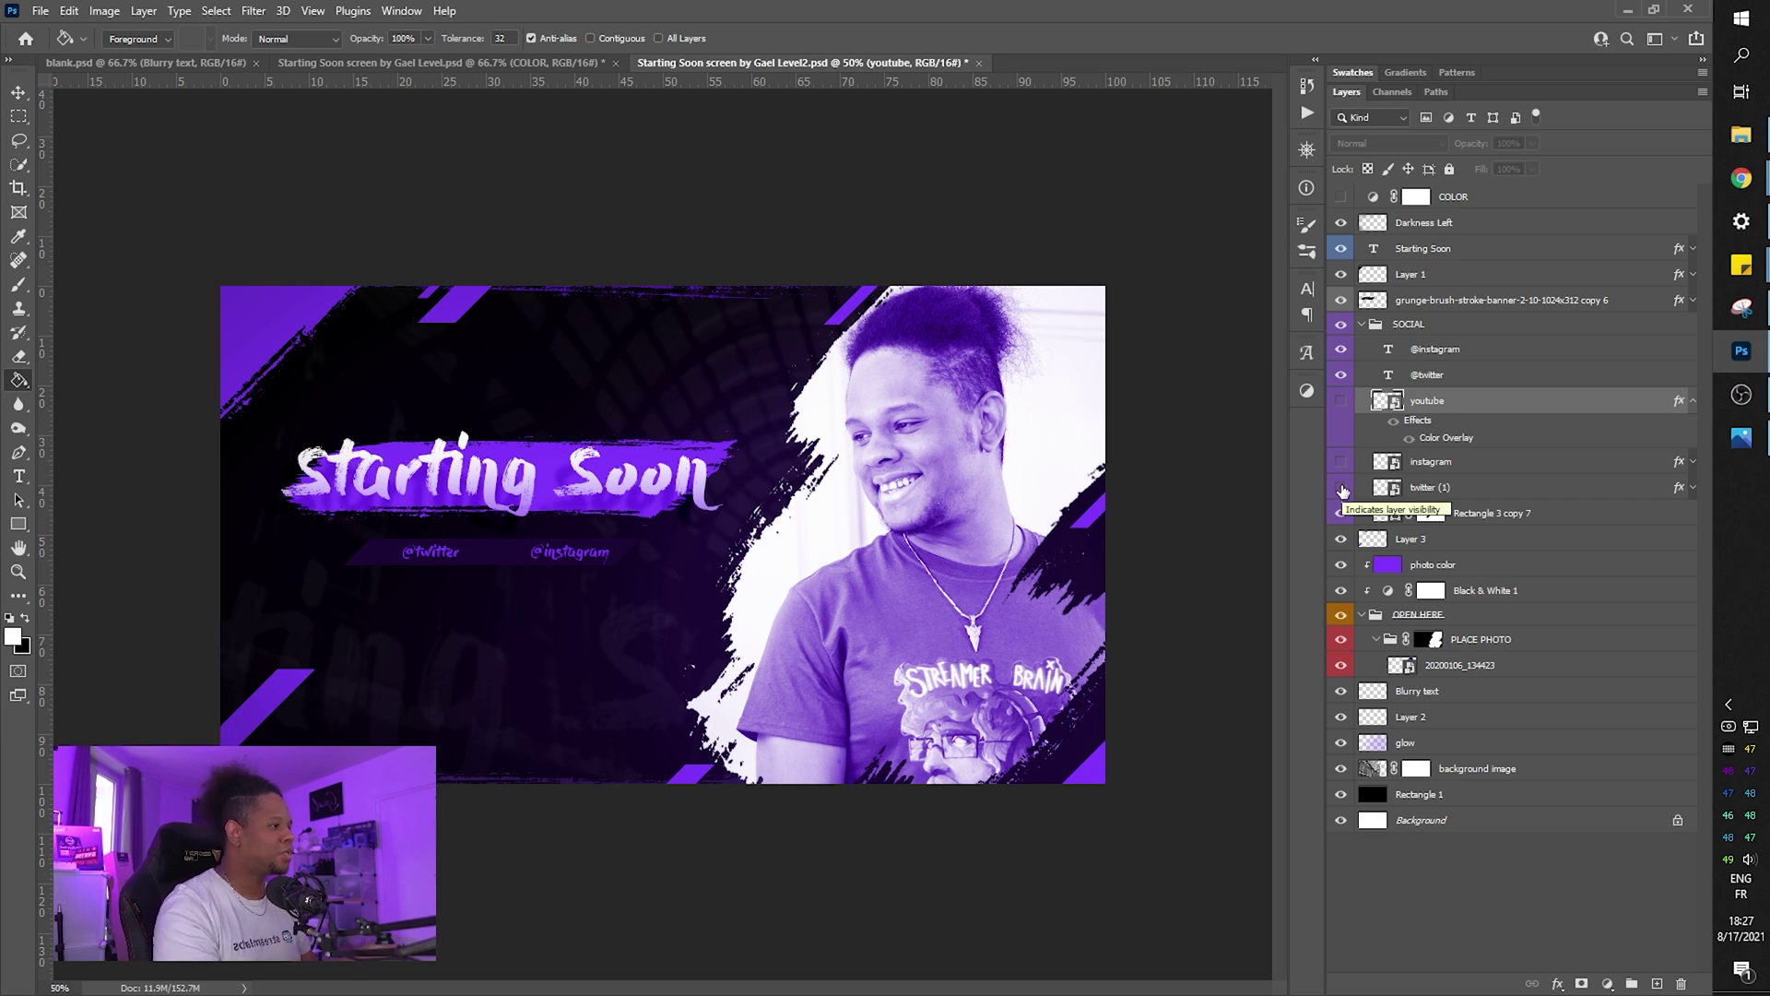
{"action": "left_click", "coordinate": [1341, 487]}
{"action": "left_click", "coordinate": [1342, 462]}
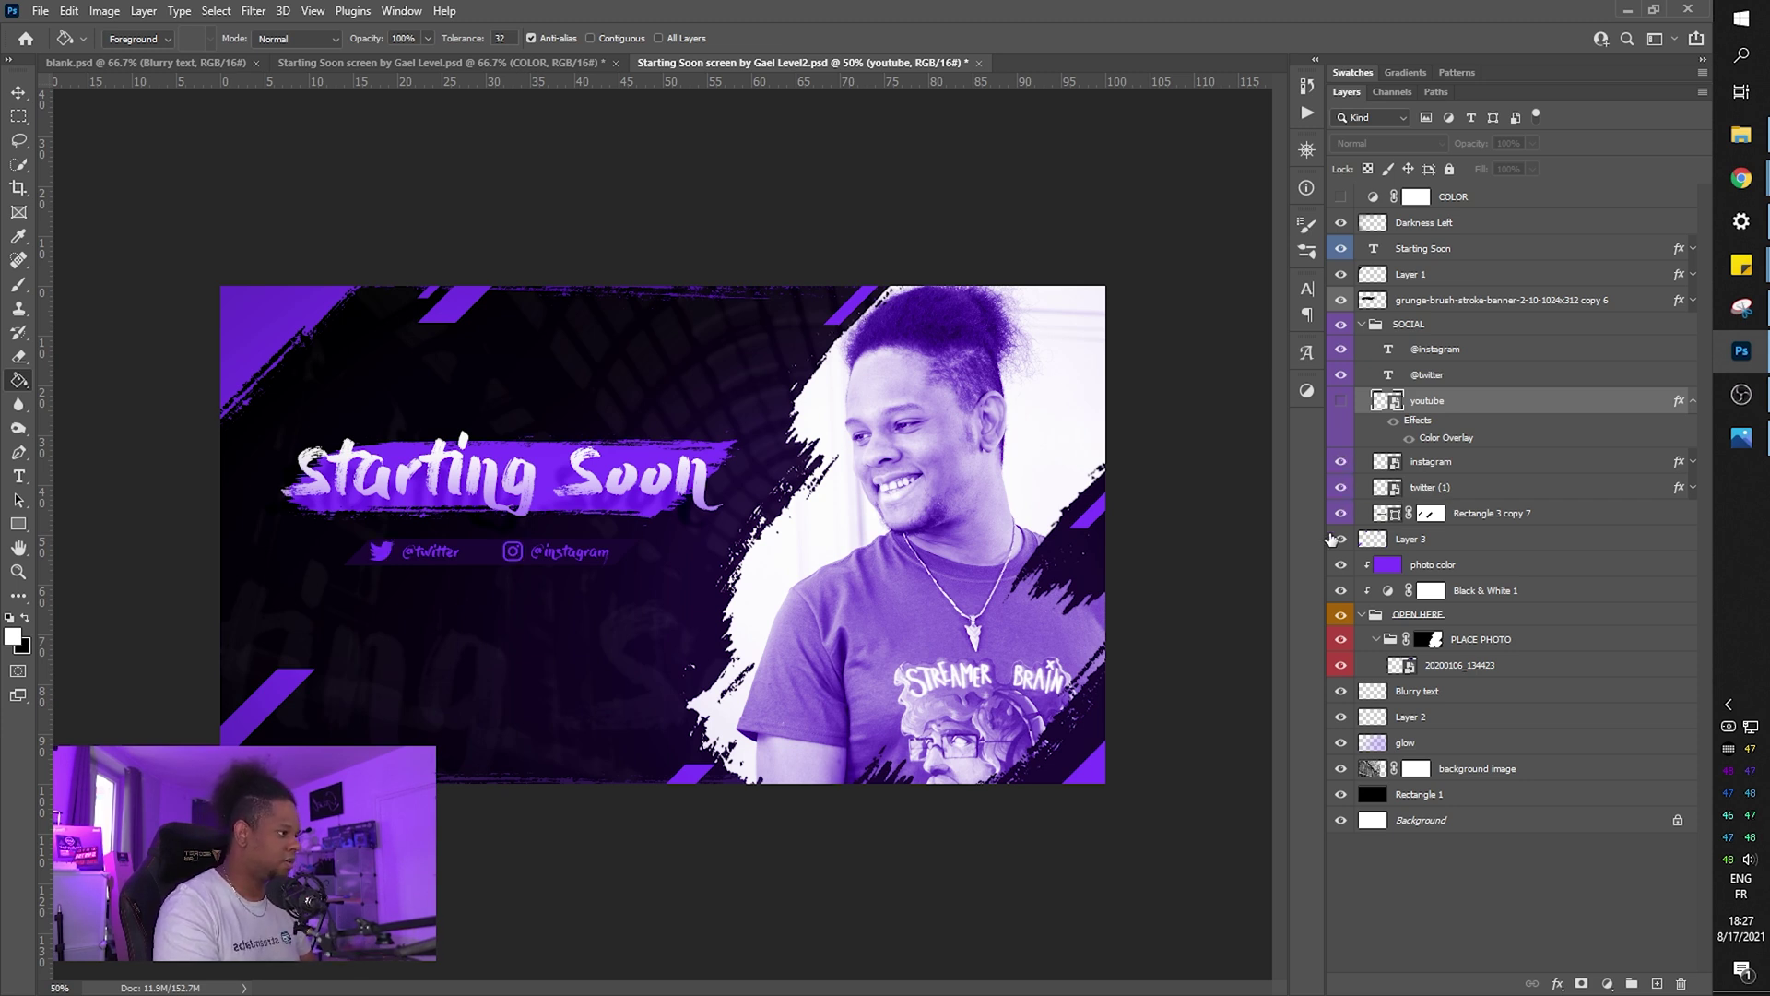
{"action": "left_click", "coordinate": [1512, 512]}
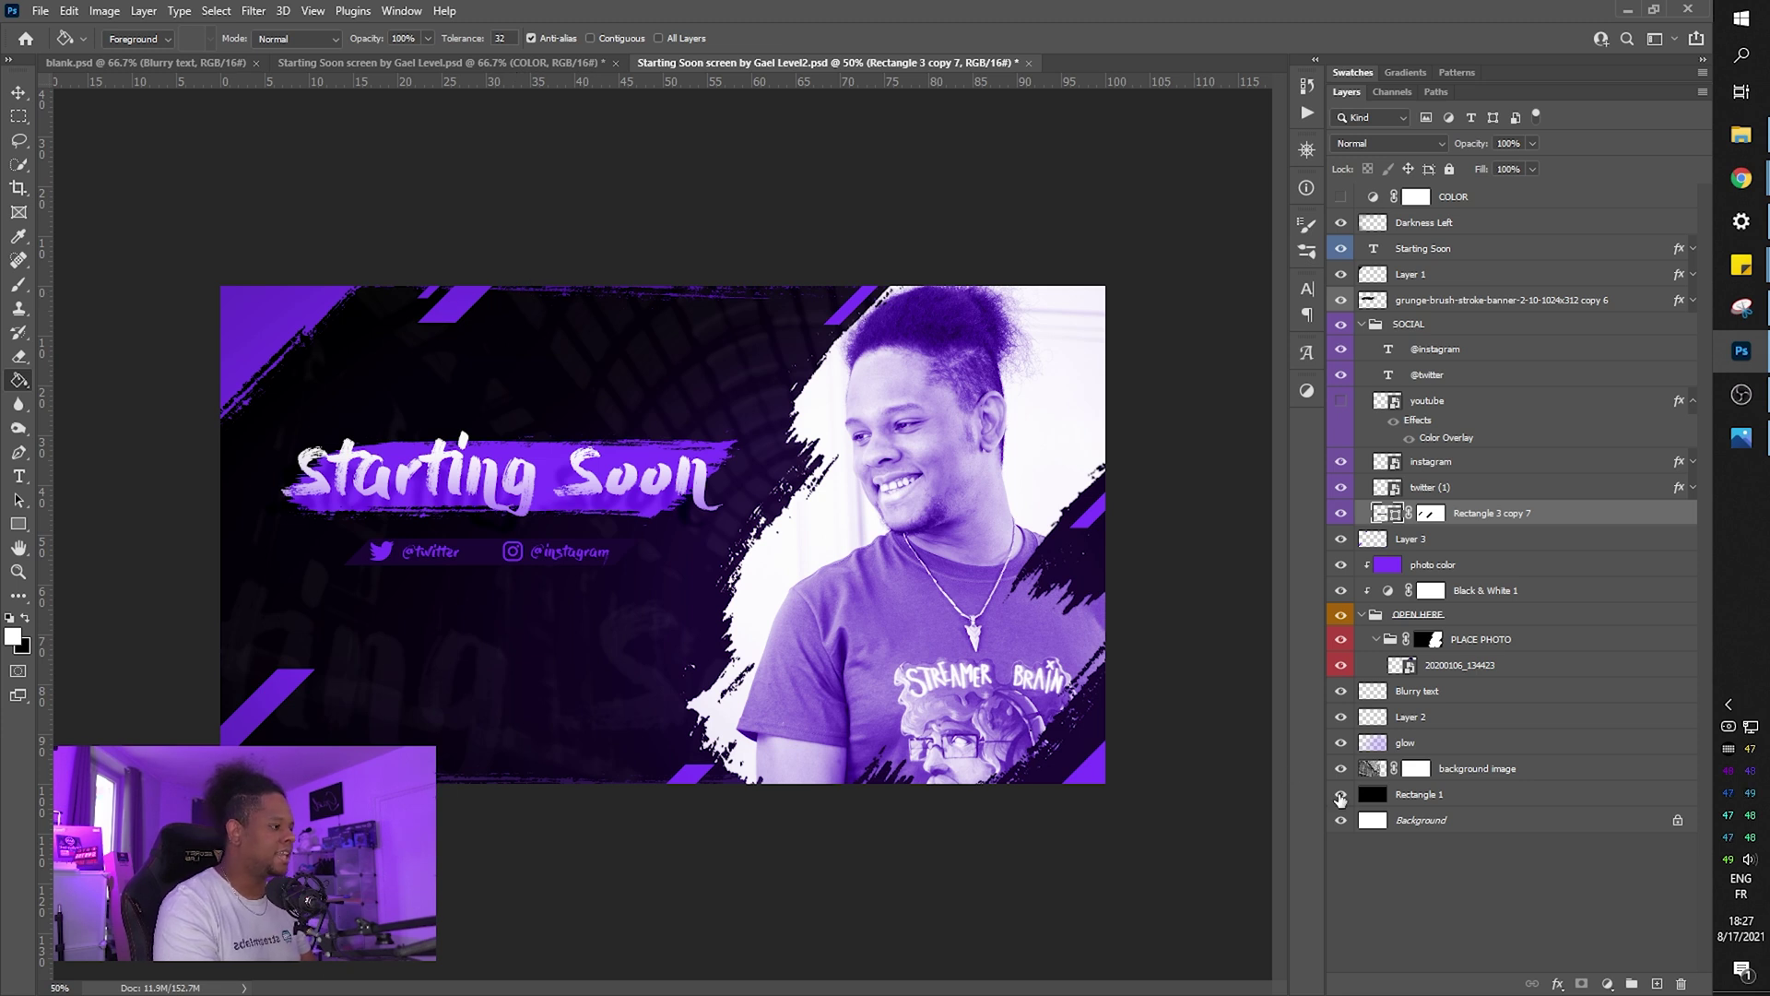
{"action": "left_click", "coordinate": [1342, 744]}
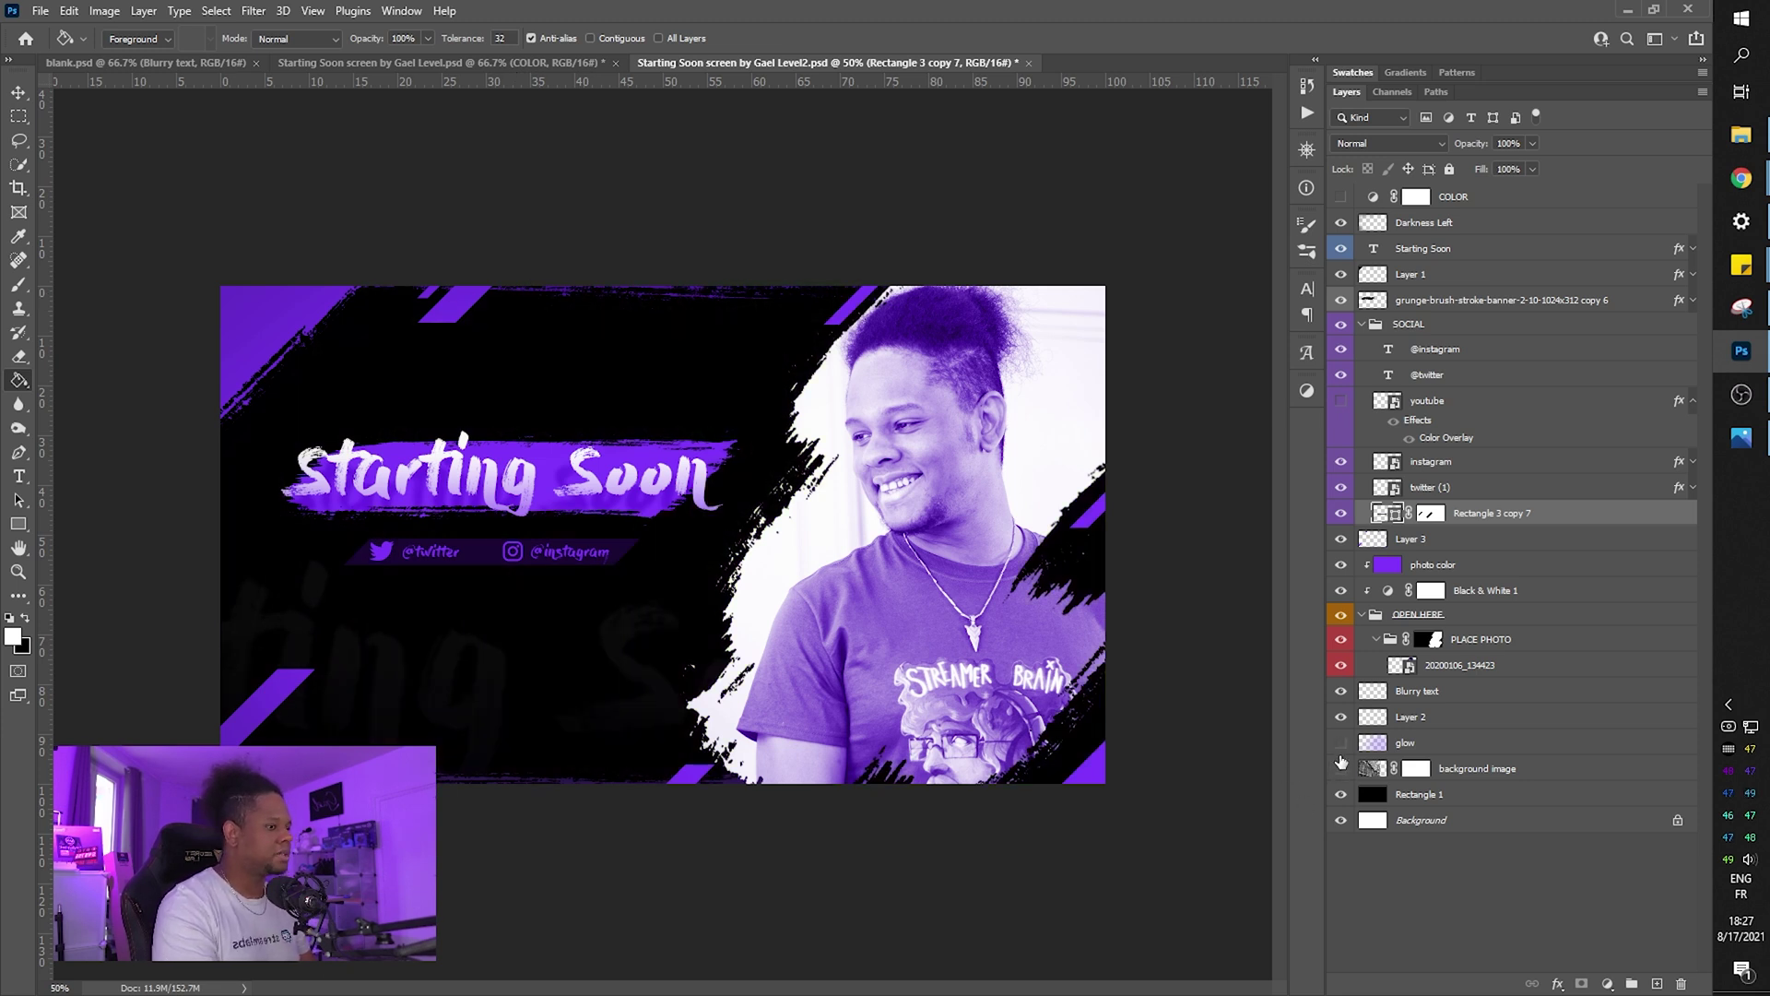
{"action": "left_click", "coordinate": [1341, 795]}
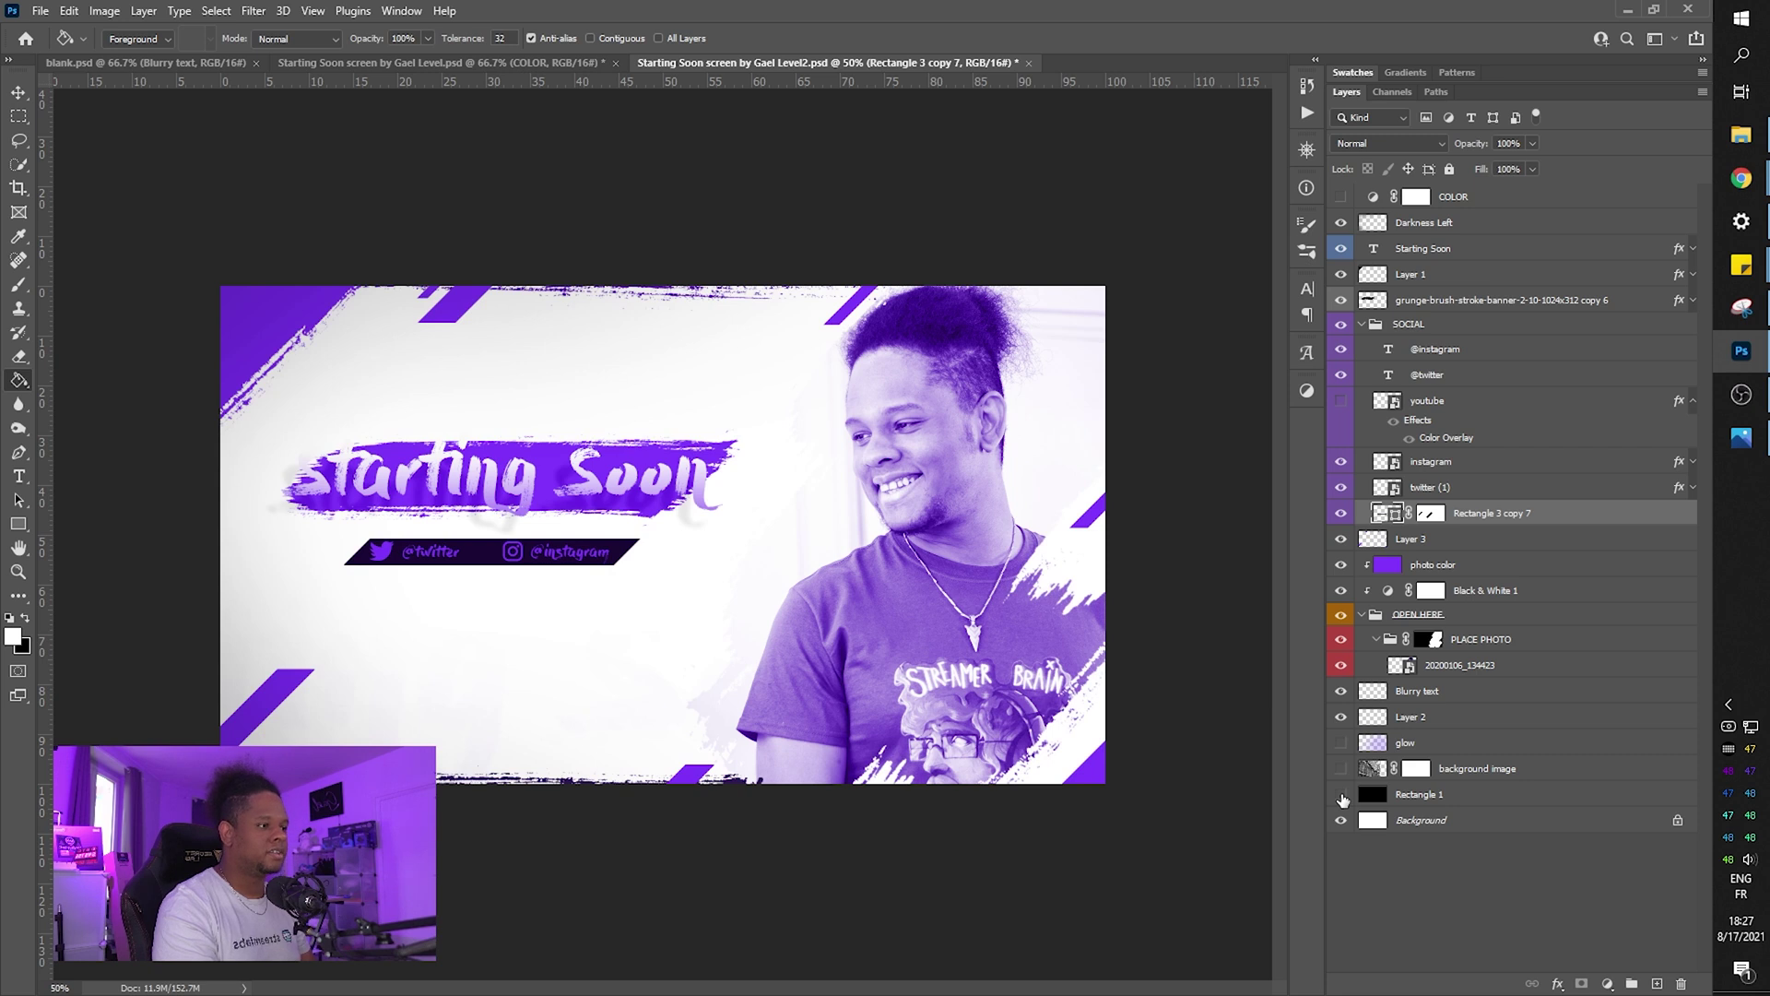
{"action": "left_click", "coordinate": [1341, 795]}
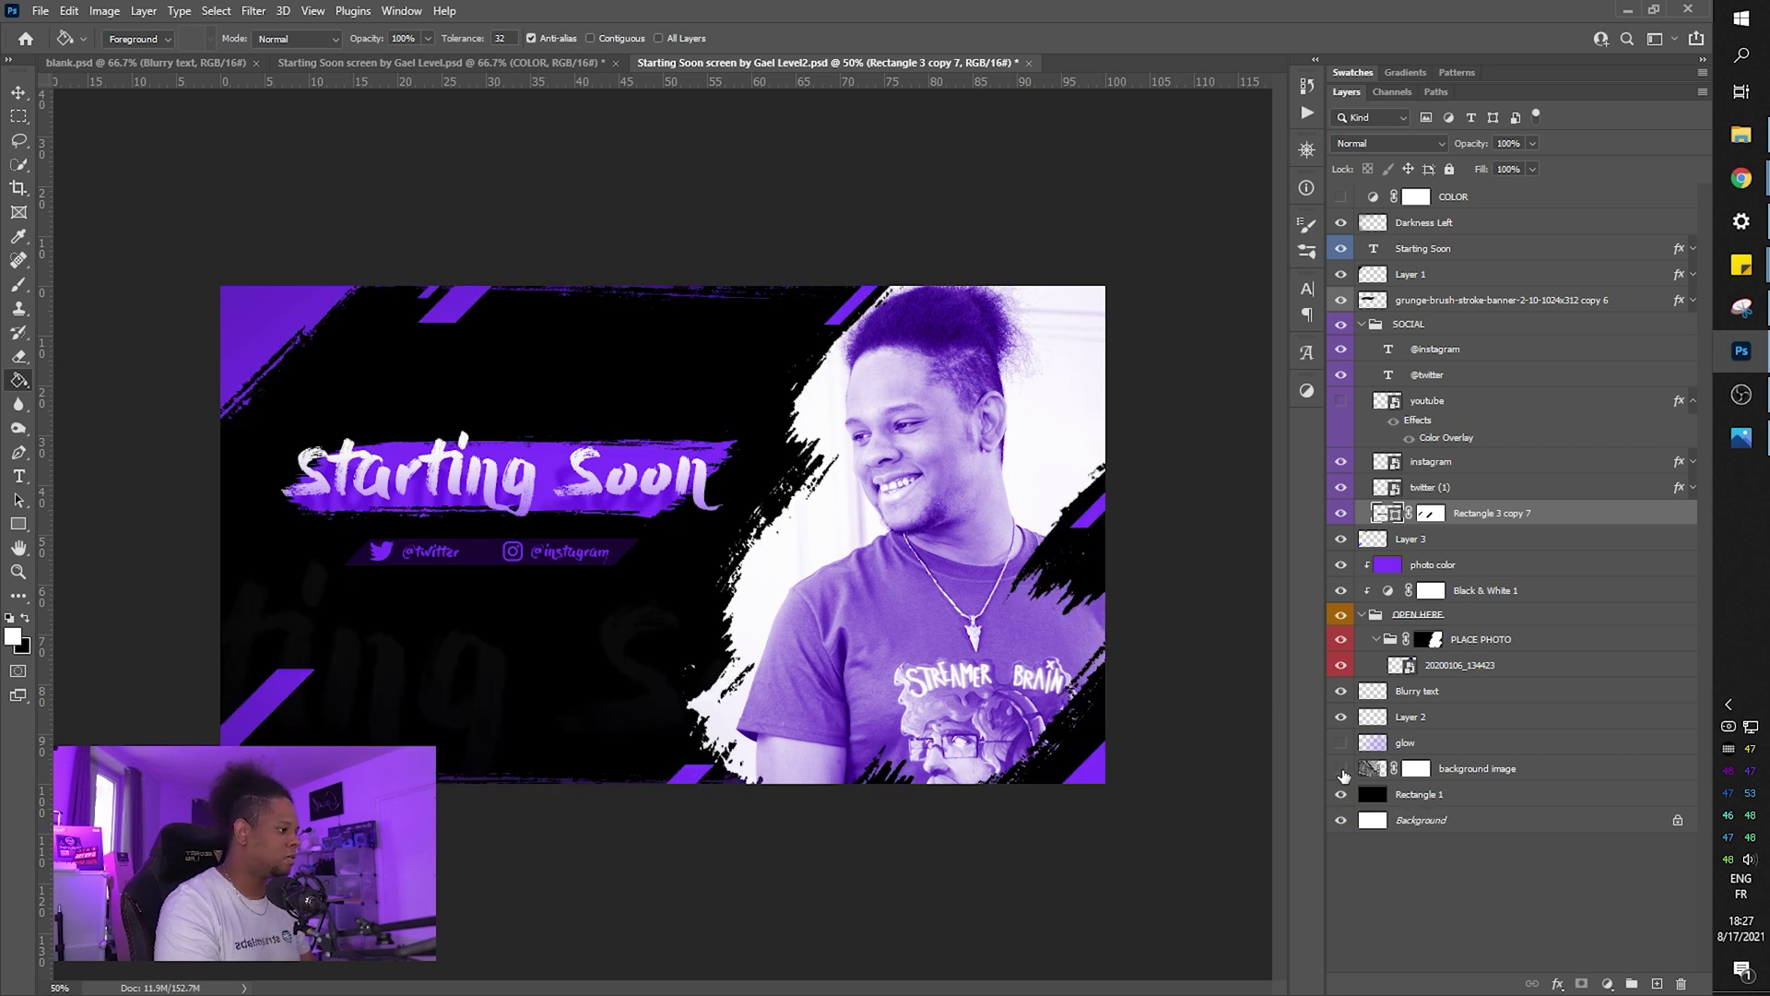
{"action": "left_click", "coordinate": [1342, 765]}
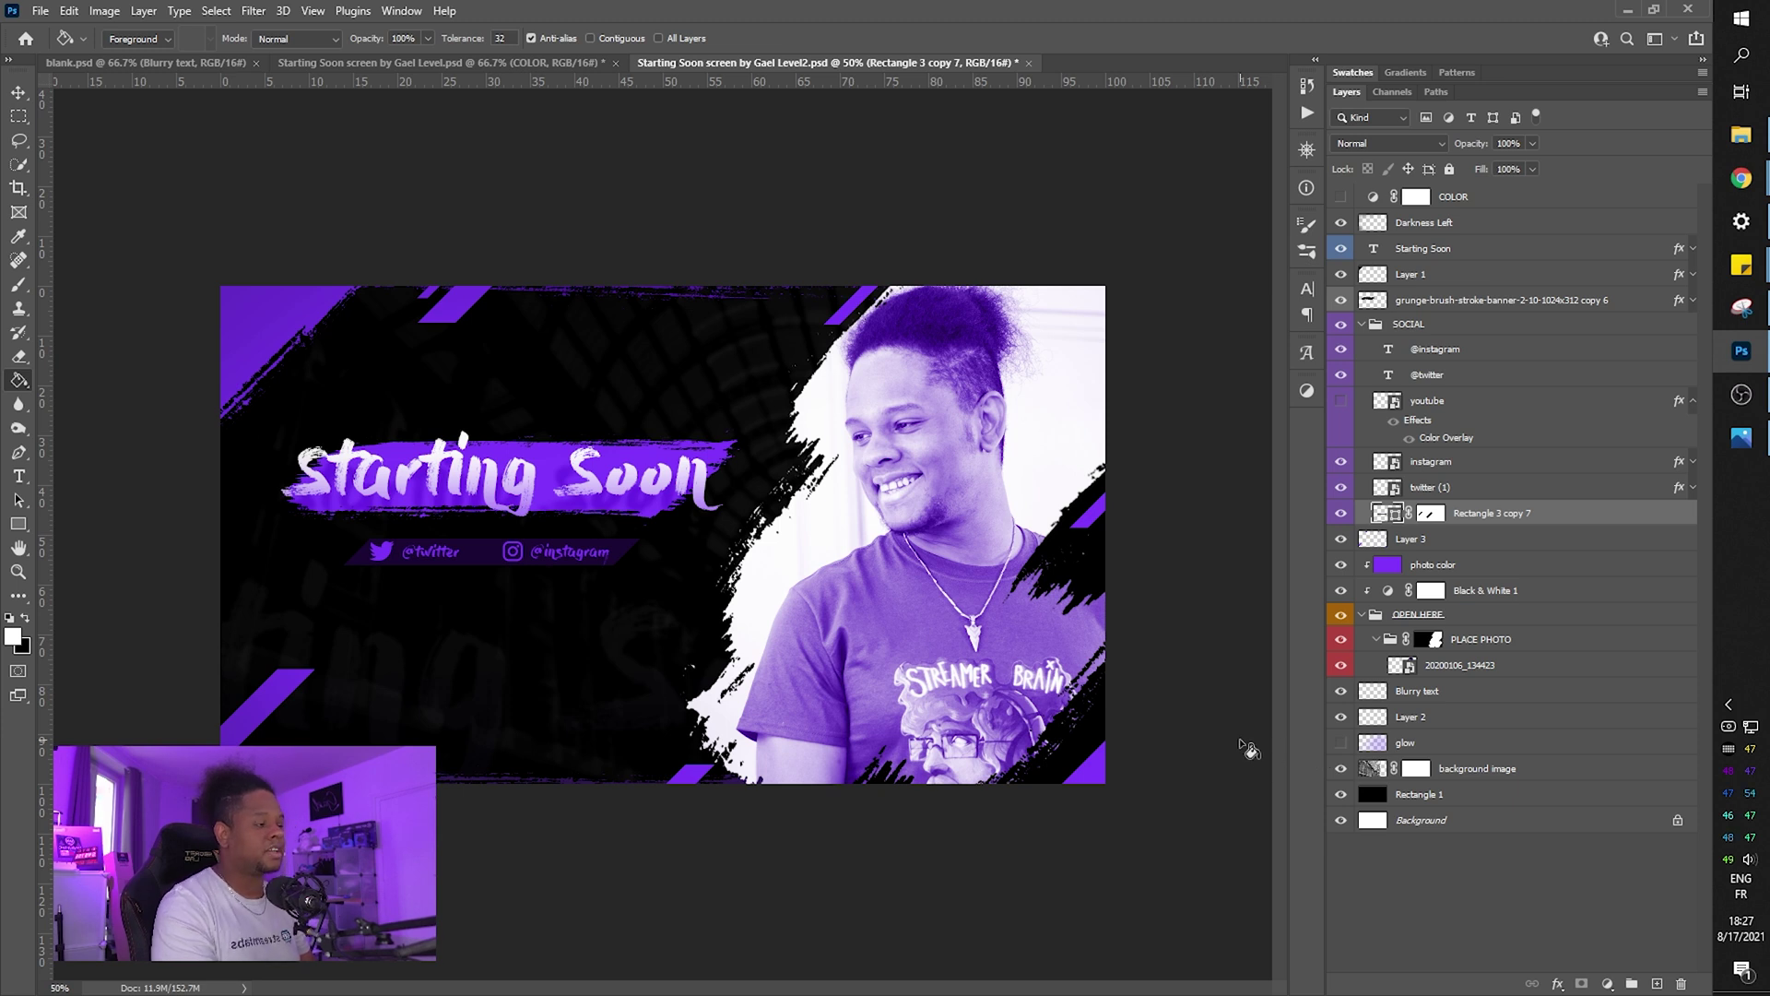
{"action": "left_click", "coordinate": [1341, 743]}
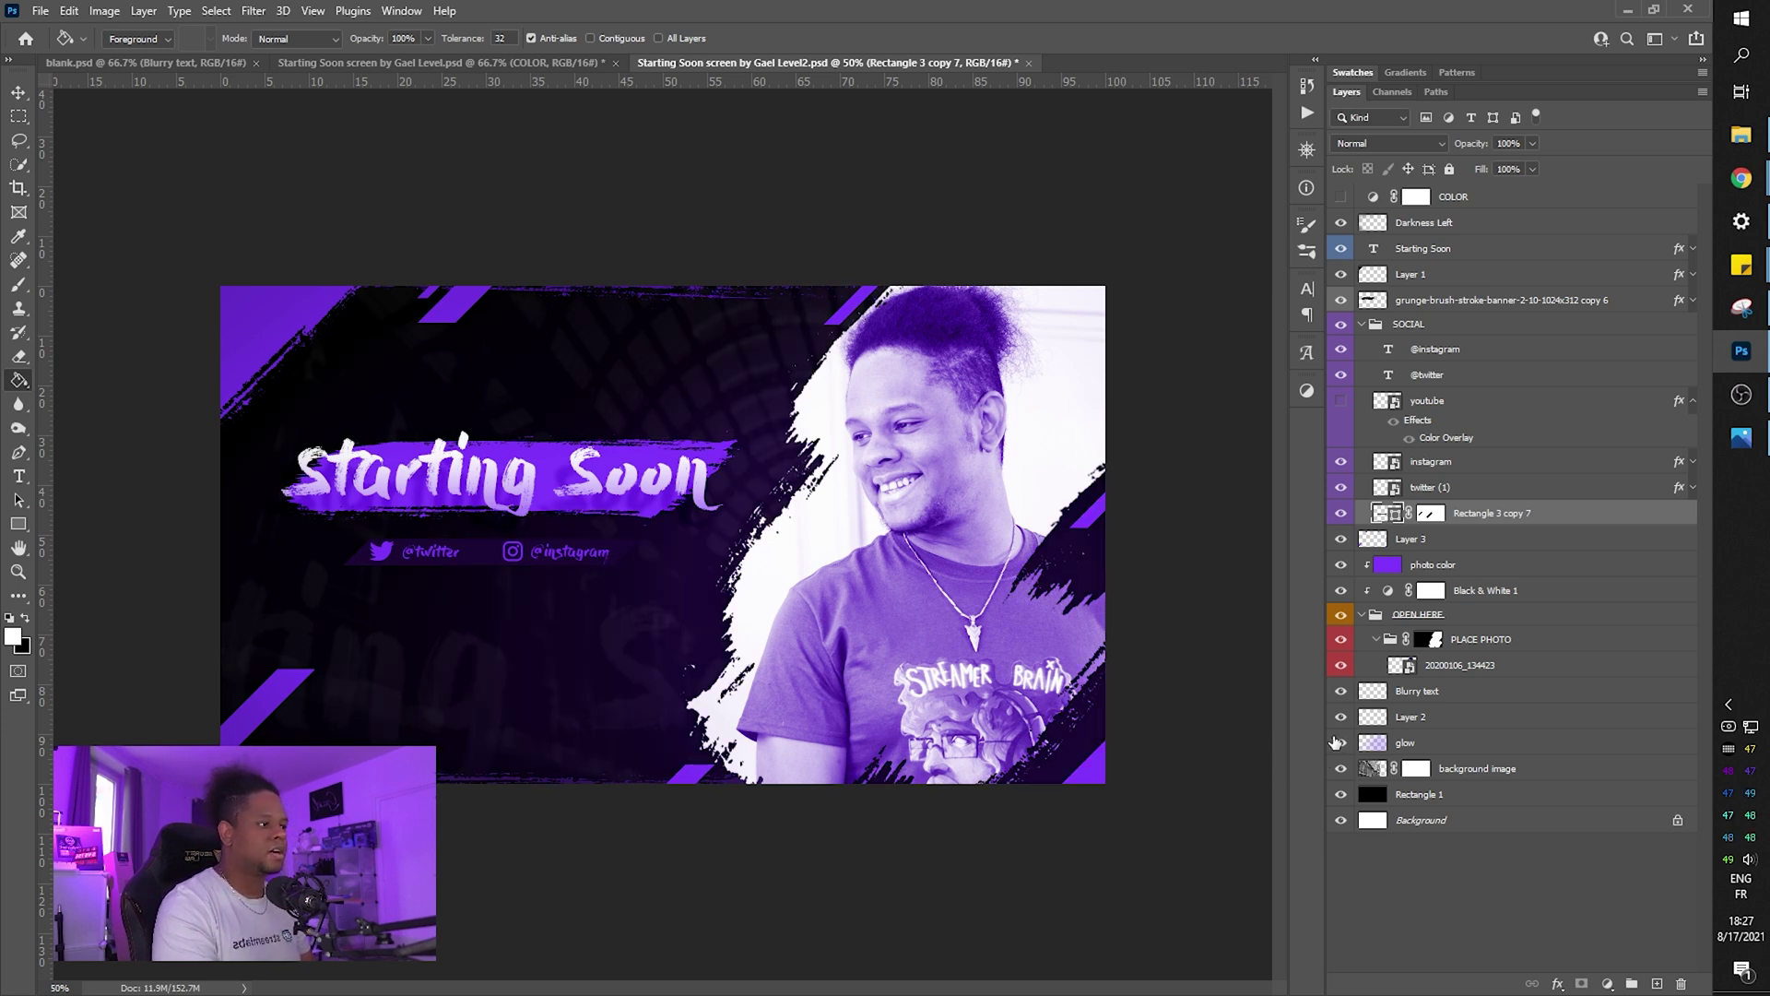
{"action": "left_click", "coordinate": [1497, 640]}
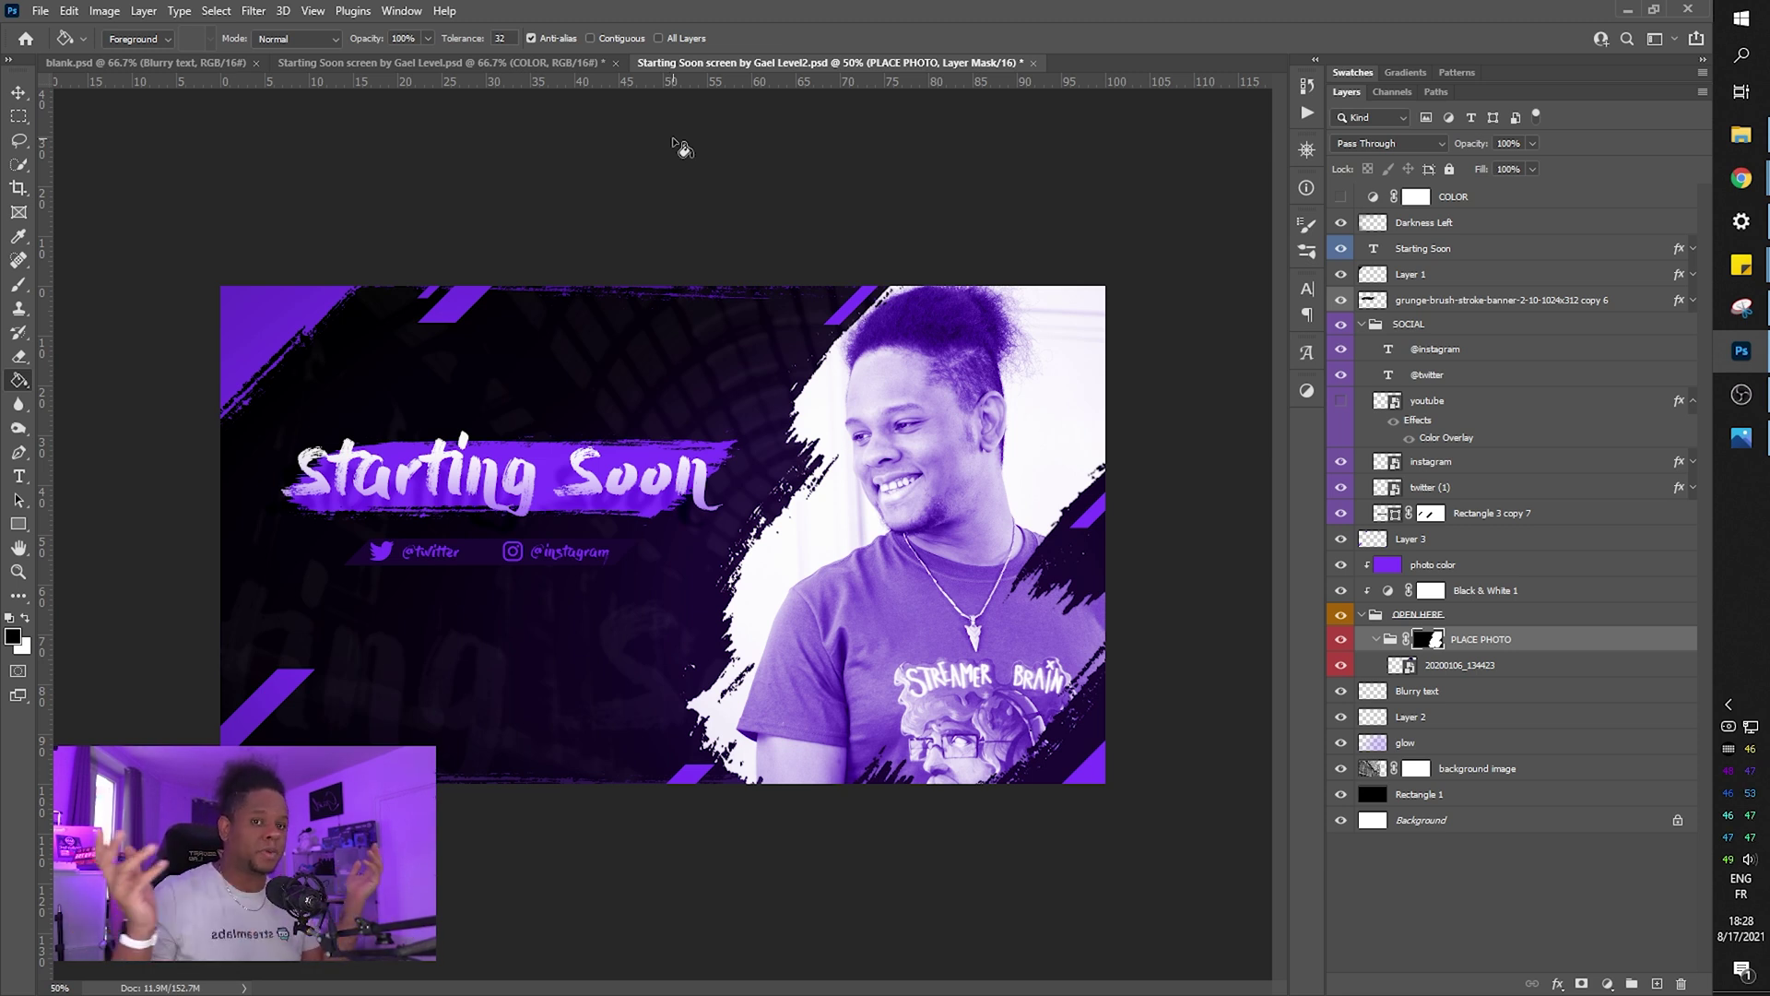
Open Starting Soon screen by Gael Level2.psd in Photopea from a new browser tab.
{"action": "left_click_drag", "start_coordinate": [1461, 664], "coordinate": [1661, 968]}
{"action": "left_click", "coordinate": [1741, 177]}
{"action": "left_click", "coordinate": [456, 16]}
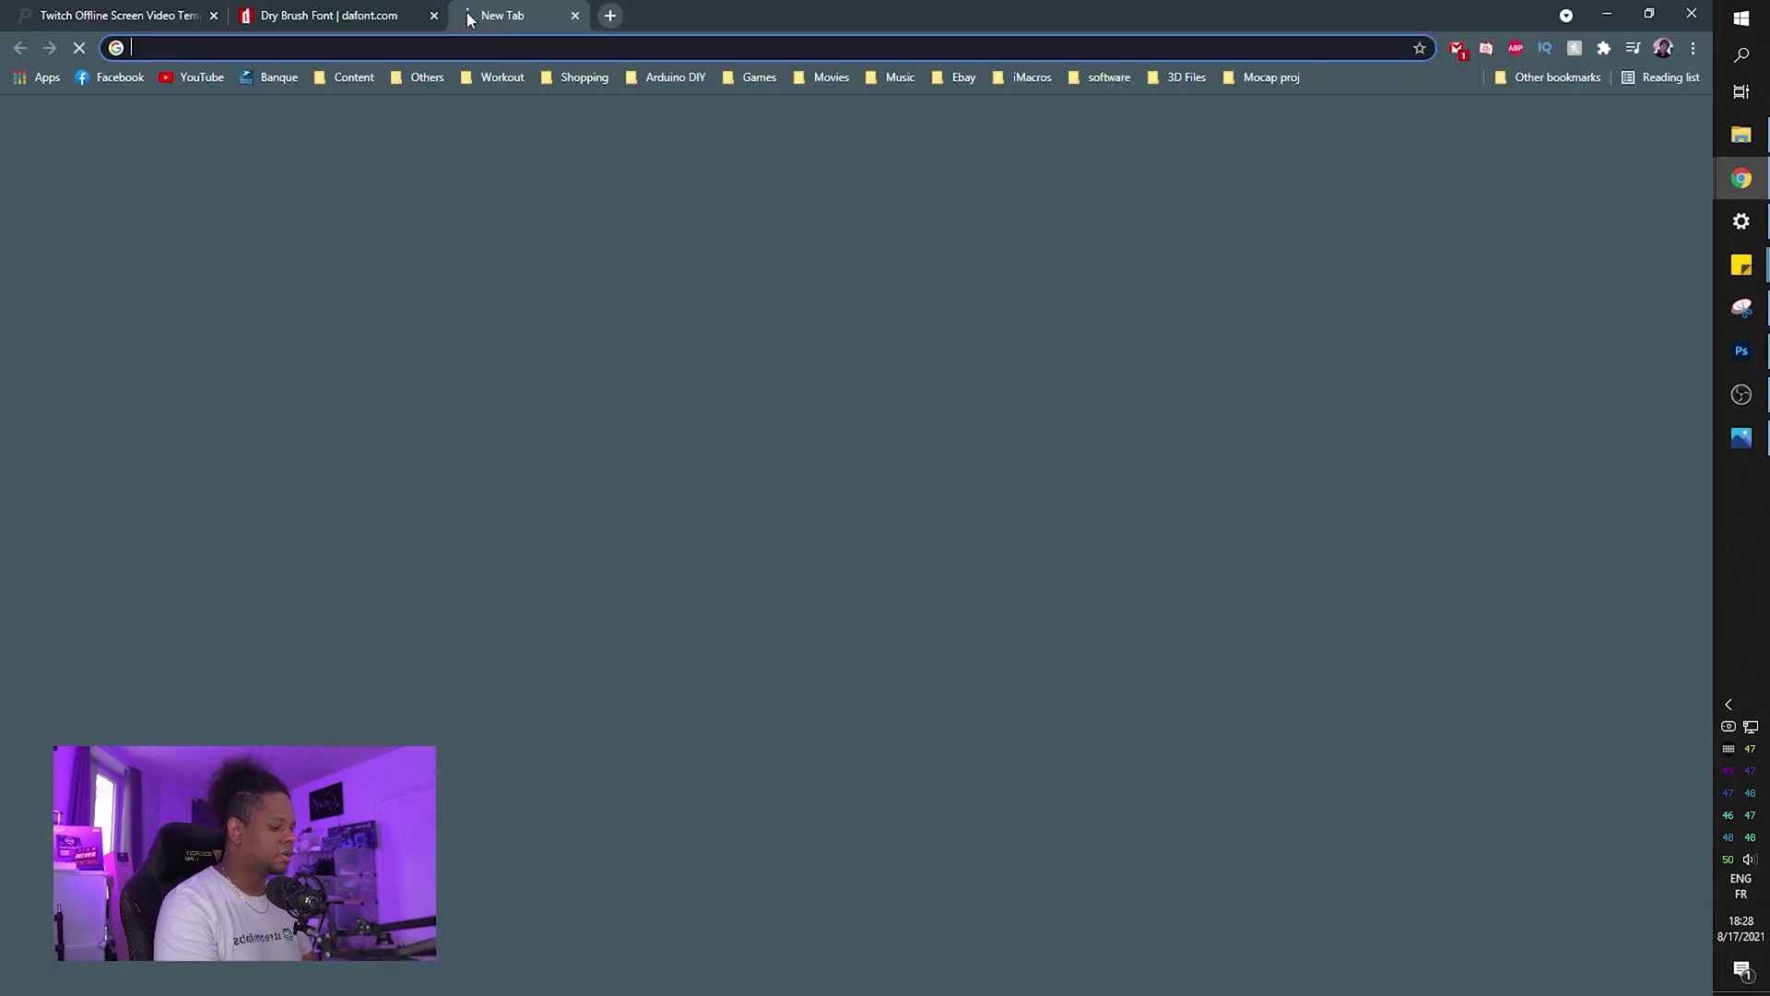
{"action": "type", "text": "photo"}
{"action": "key", "text": "Return"}
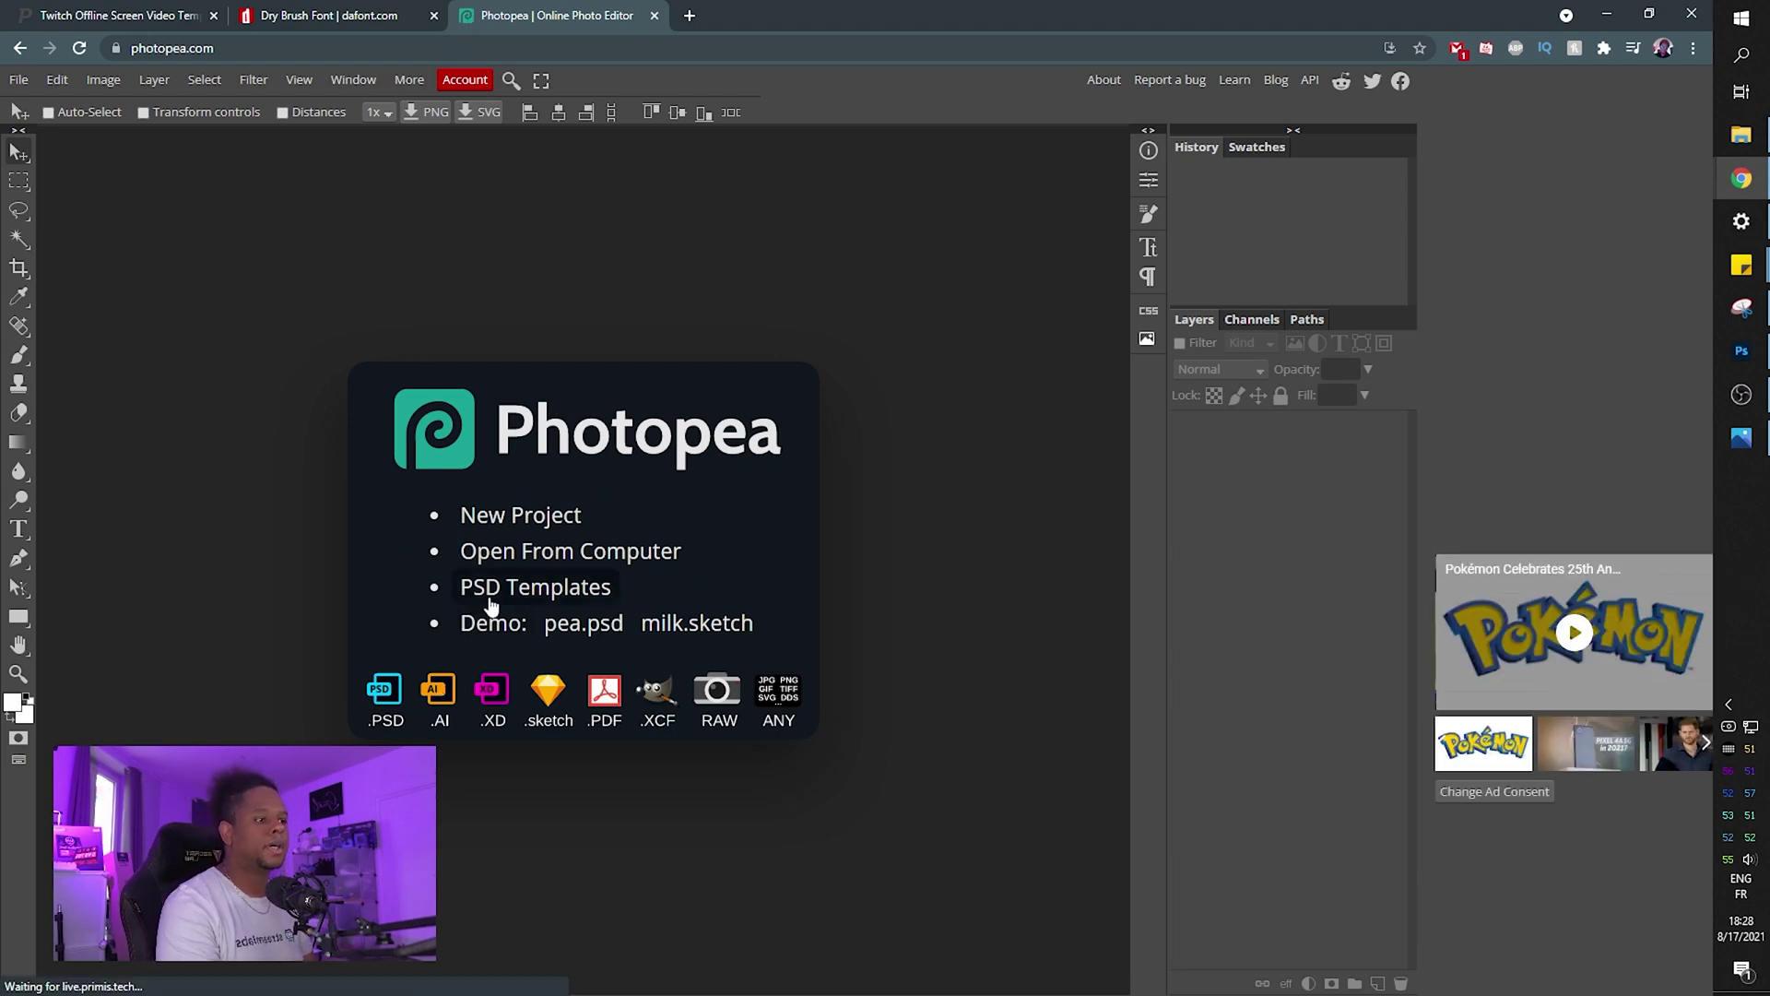
{"action": "left_click", "coordinate": [610, 553]}
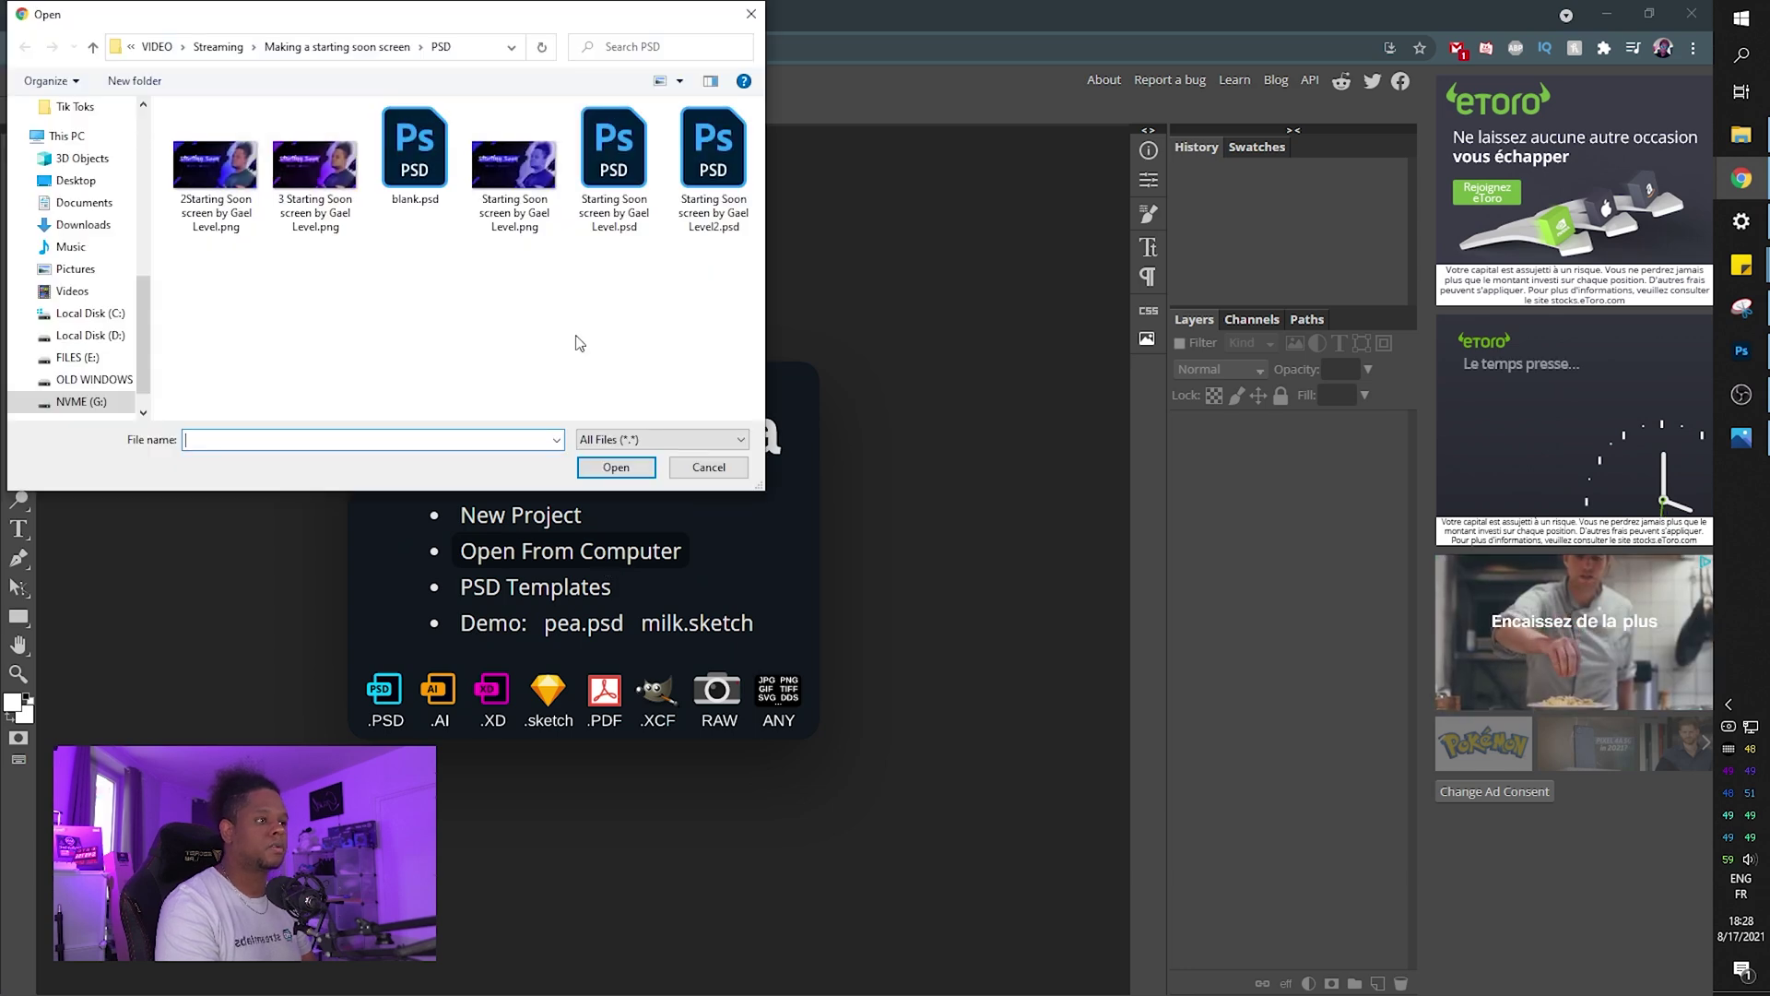
{"action": "left_click", "coordinate": [713, 175]}
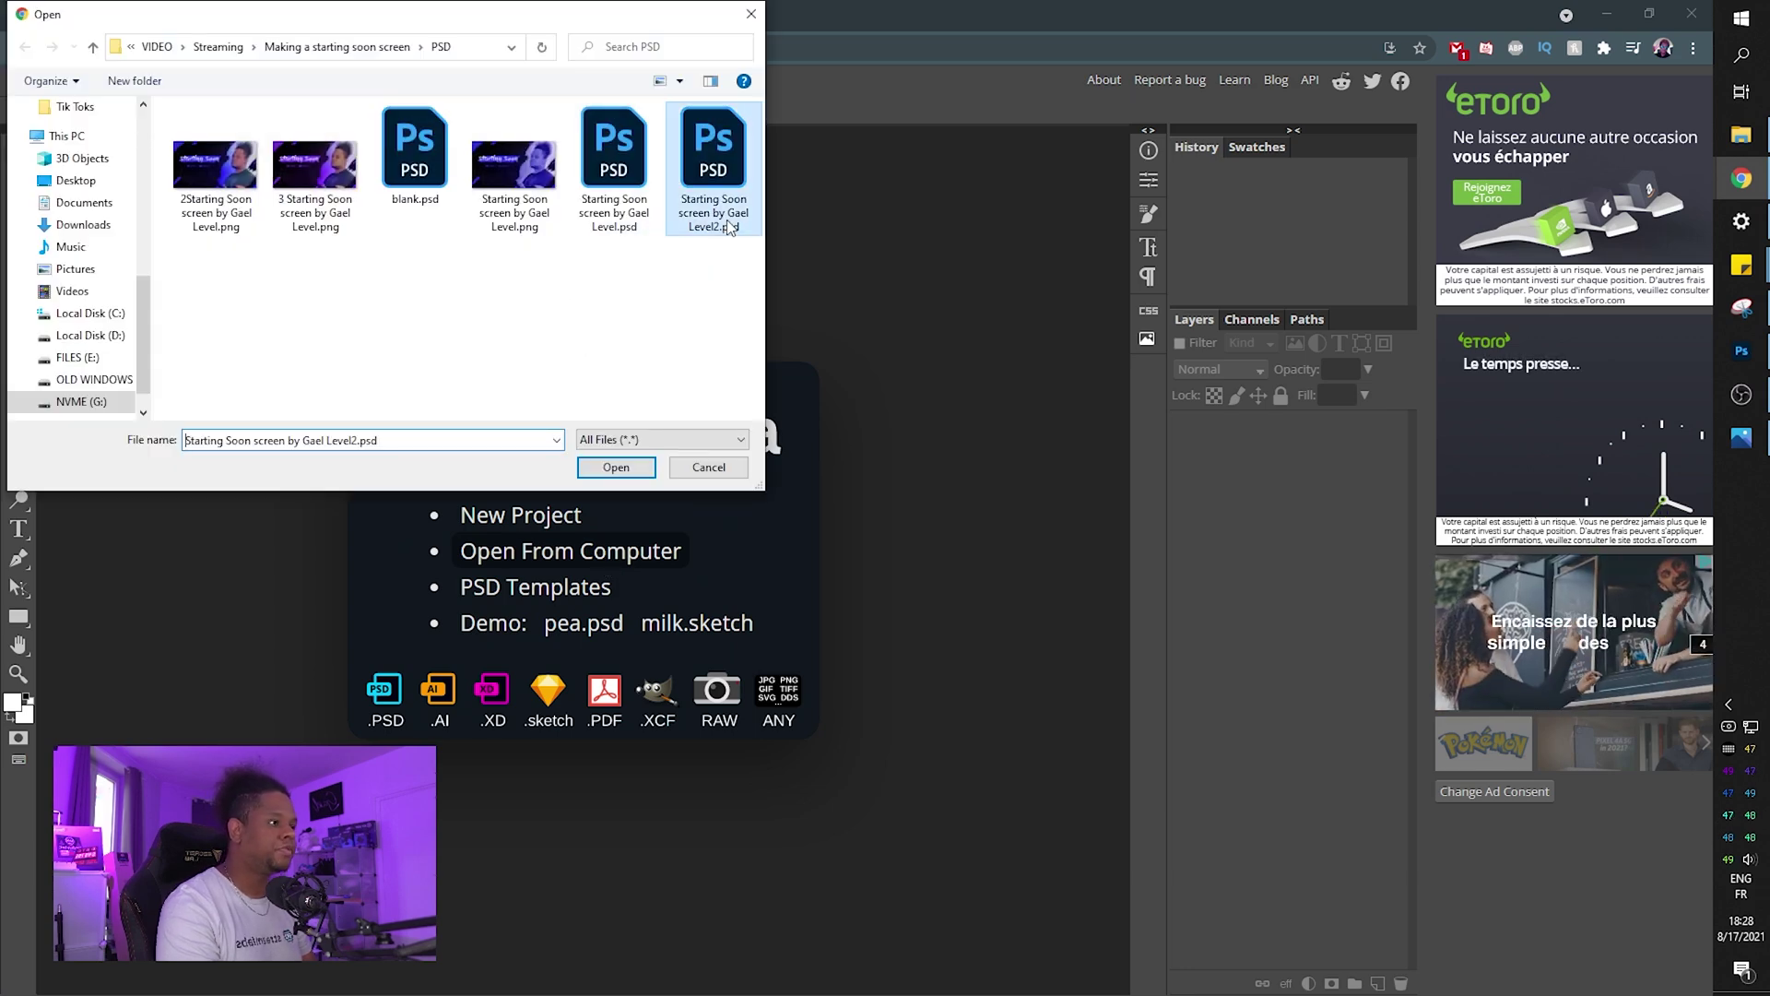
{"action": "left_click", "coordinate": [638, 469]}
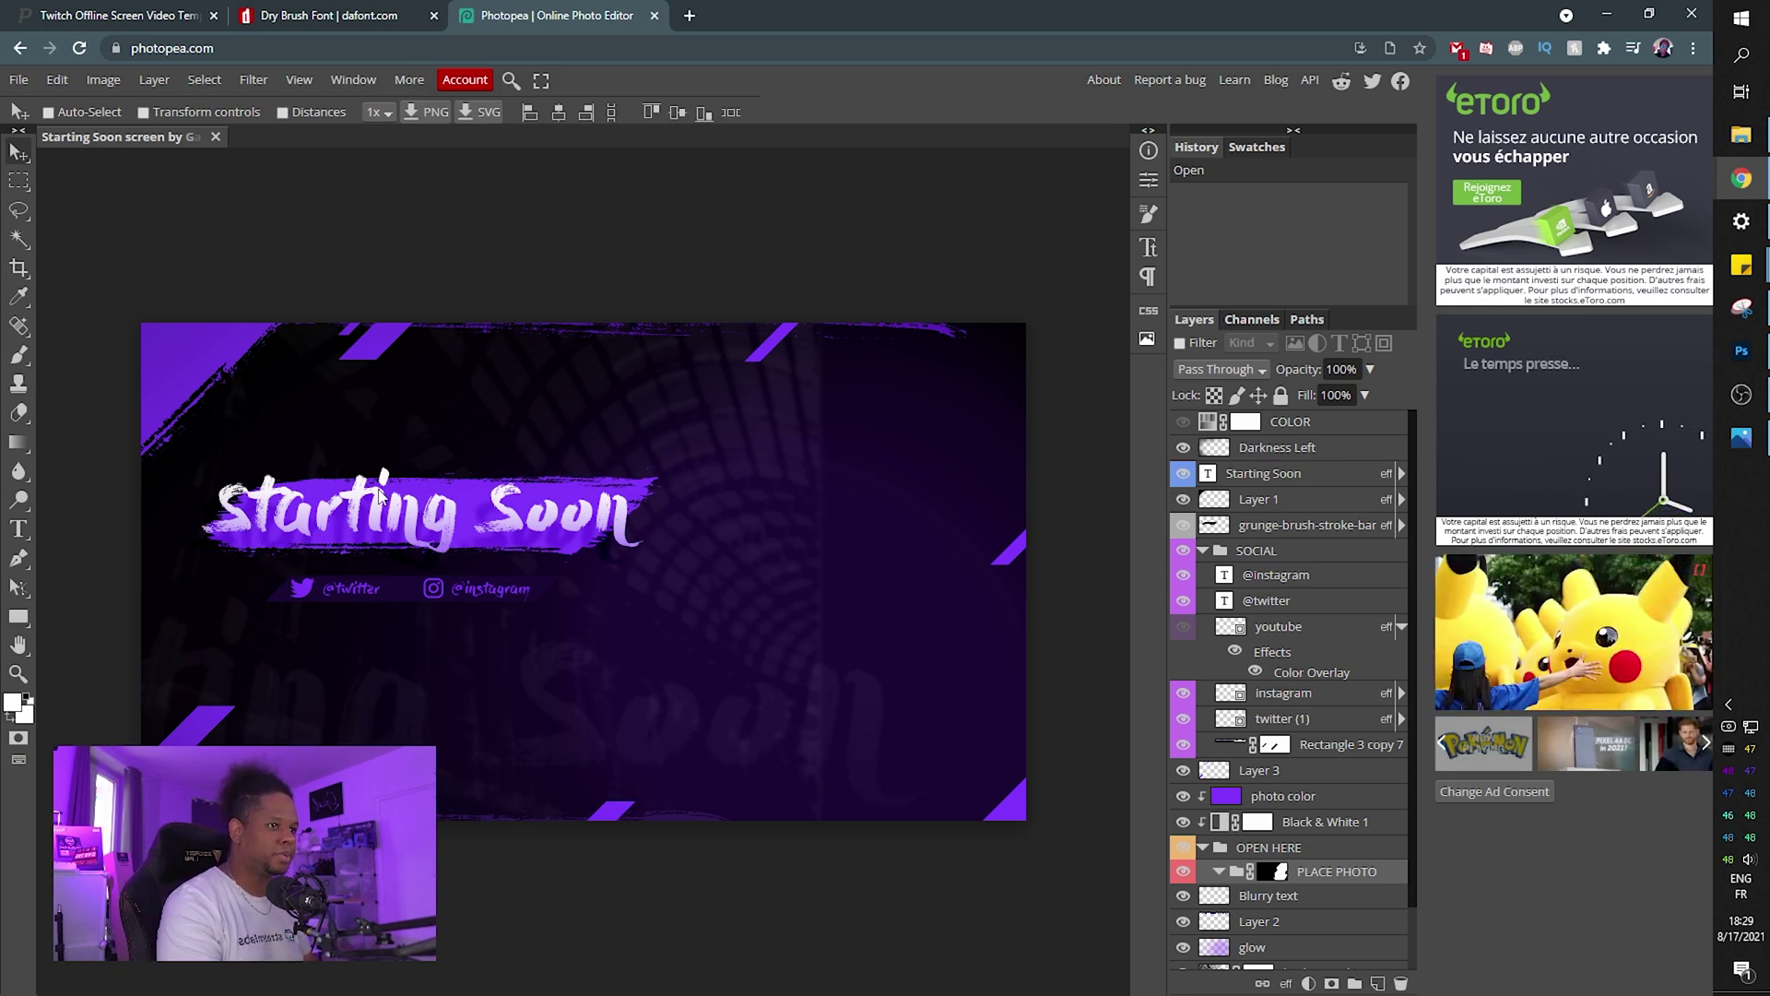
Load Dry Brush.ttf from Downloads > FONTS via the text tool's font list, keeping it for future sessions.
{"action": "left_click", "coordinate": [15, 533]}
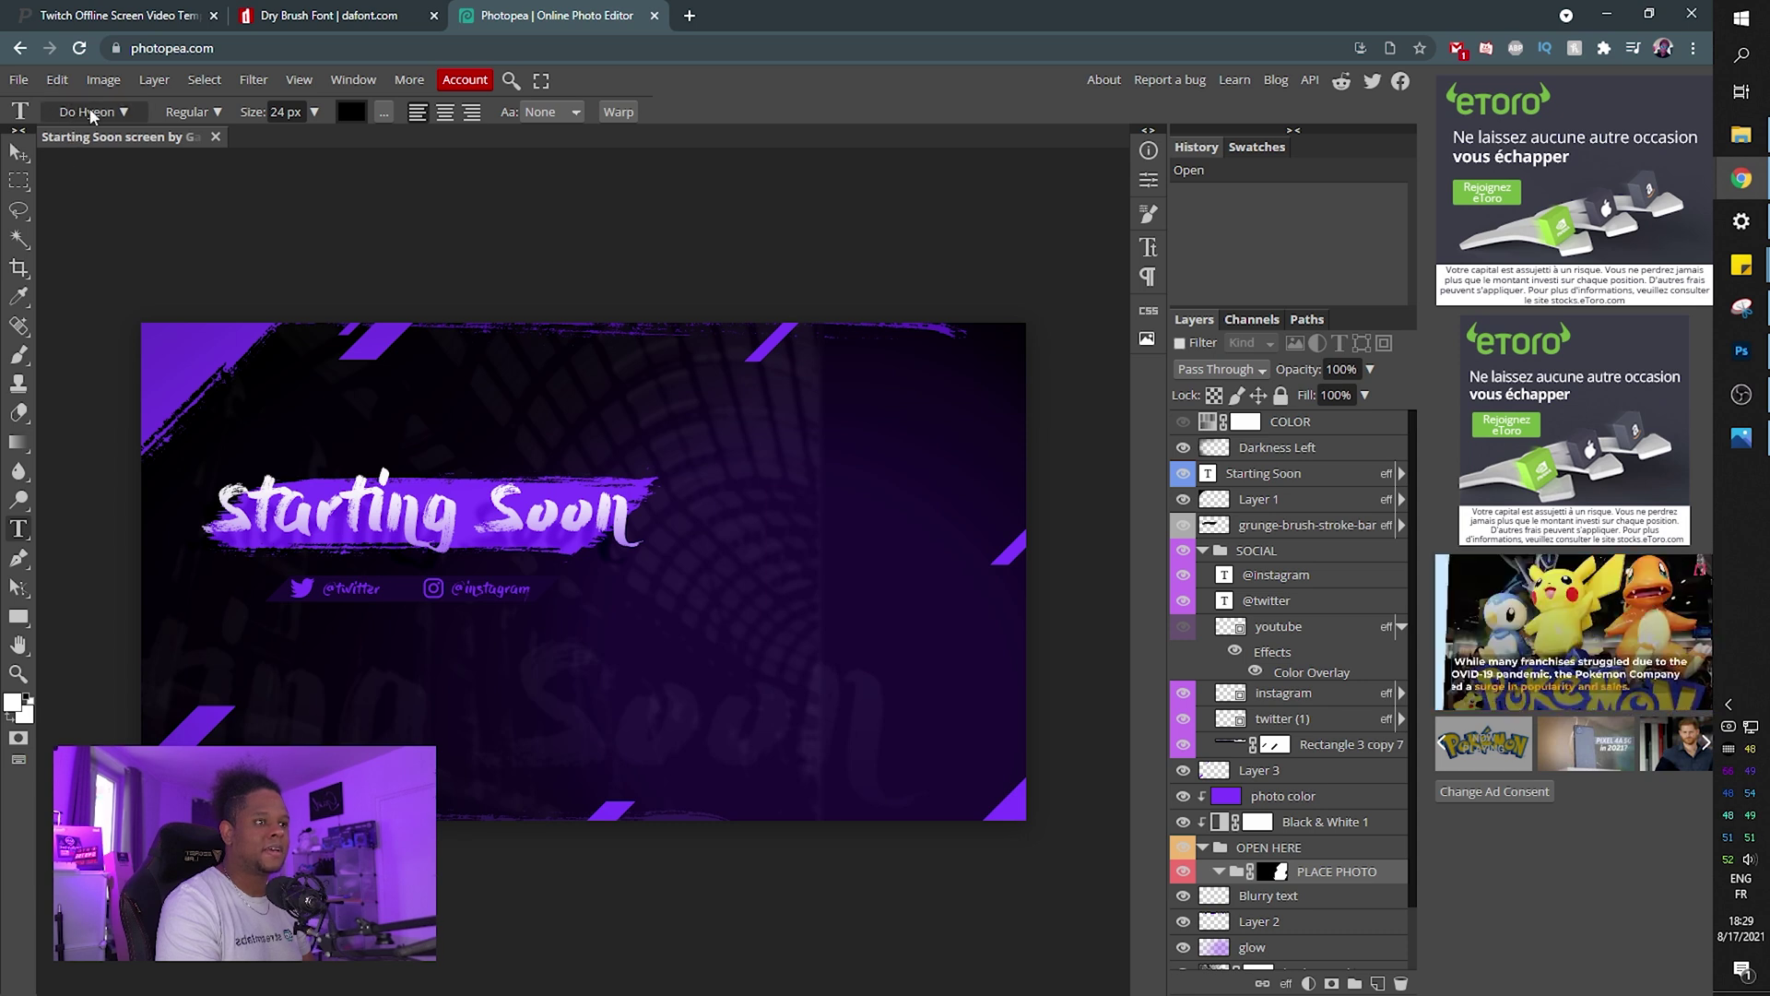
{"action": "left_click", "coordinate": [126, 112]}
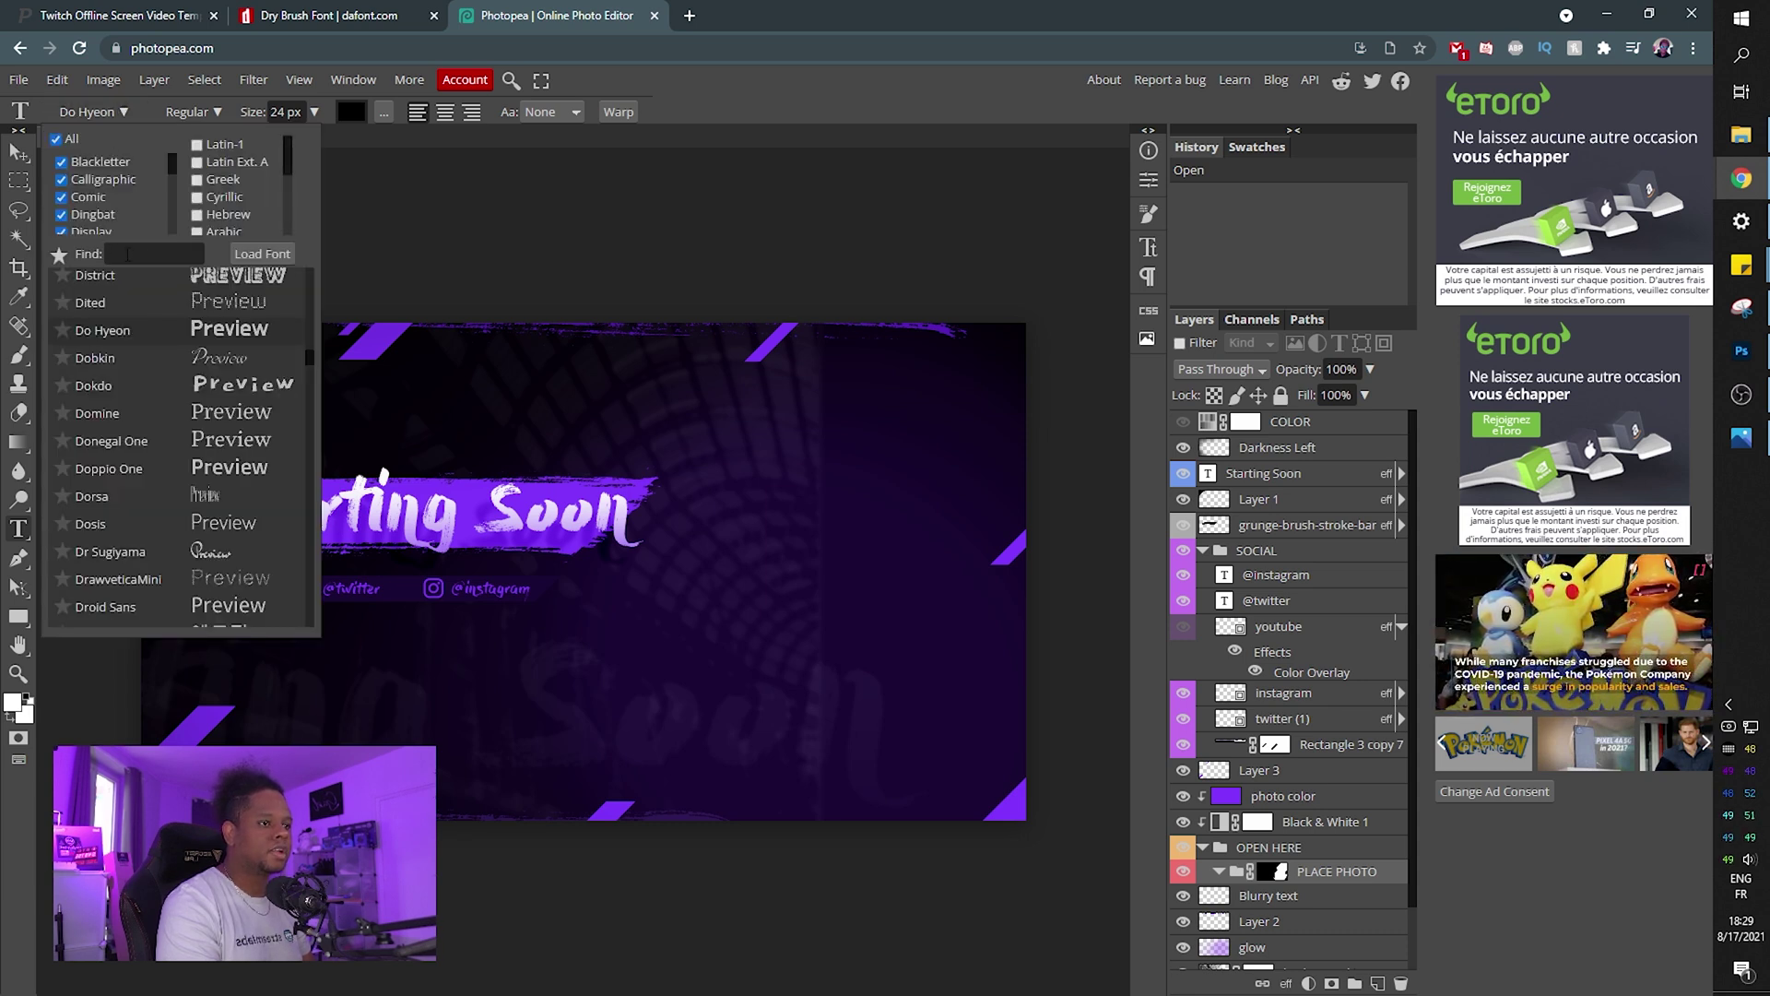
{"action": "left_click", "coordinate": [262, 255]}
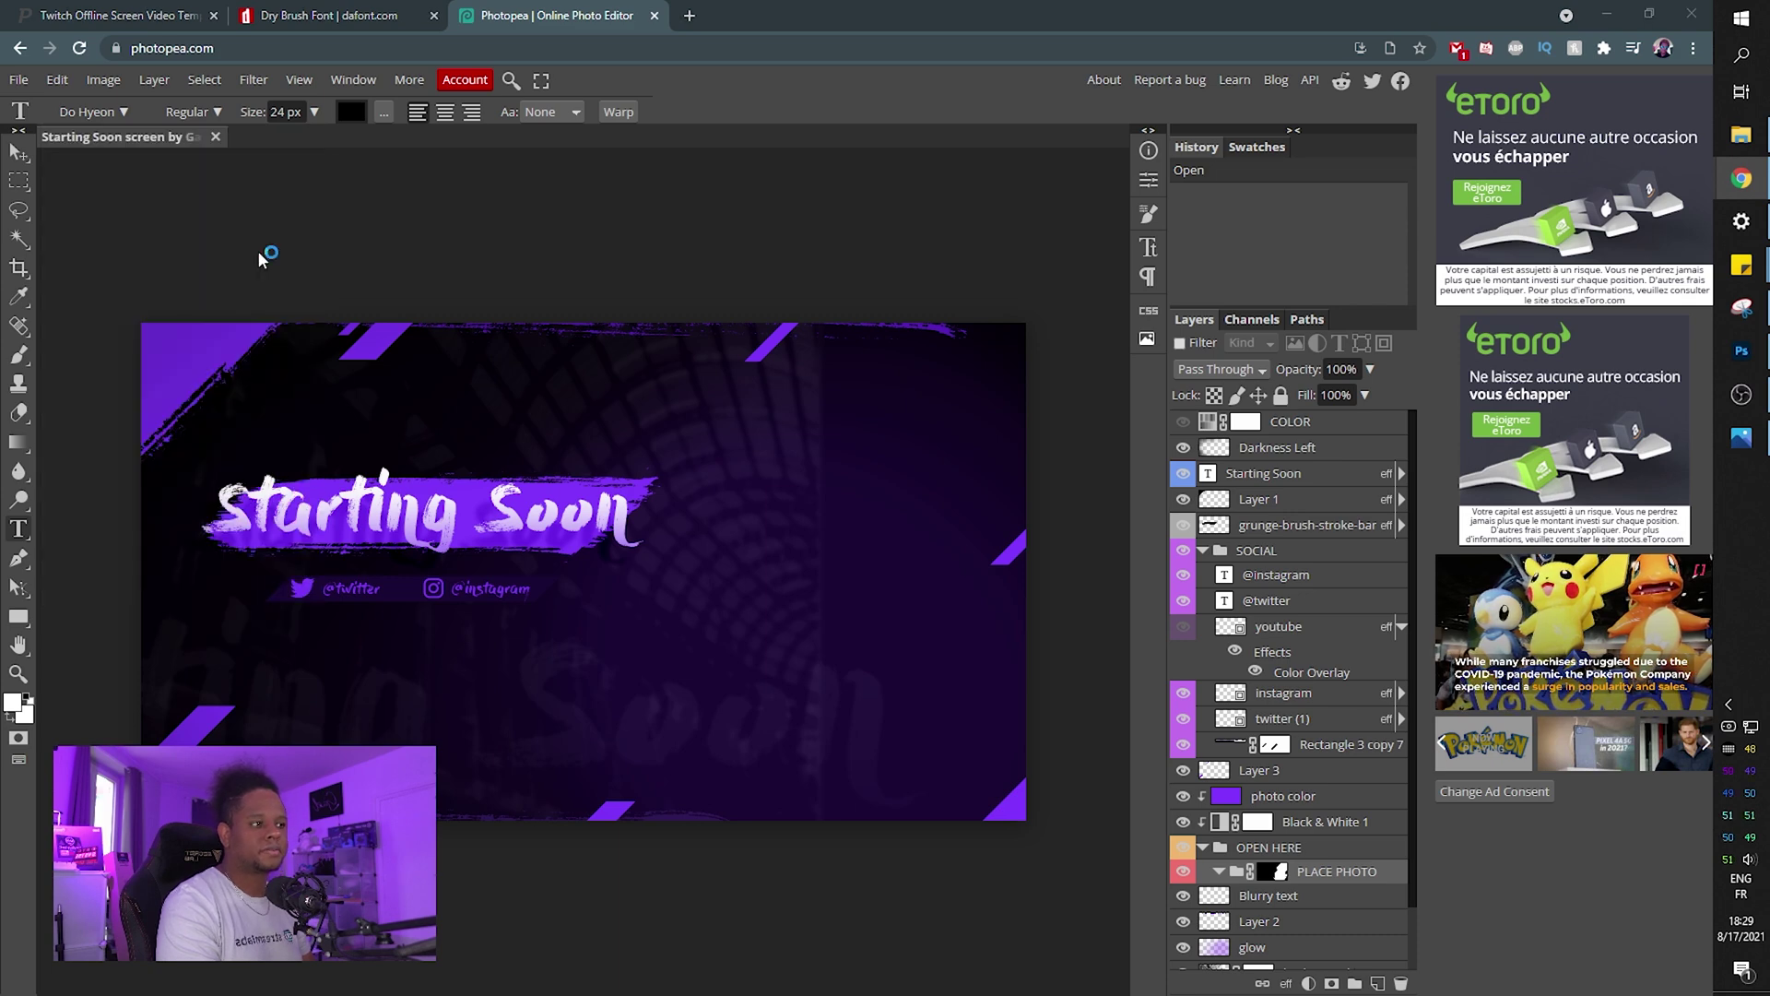
{"action": "scroll", "coordinate": [69, 274], "scroll_direction": "up", "scroll_amount": 5}
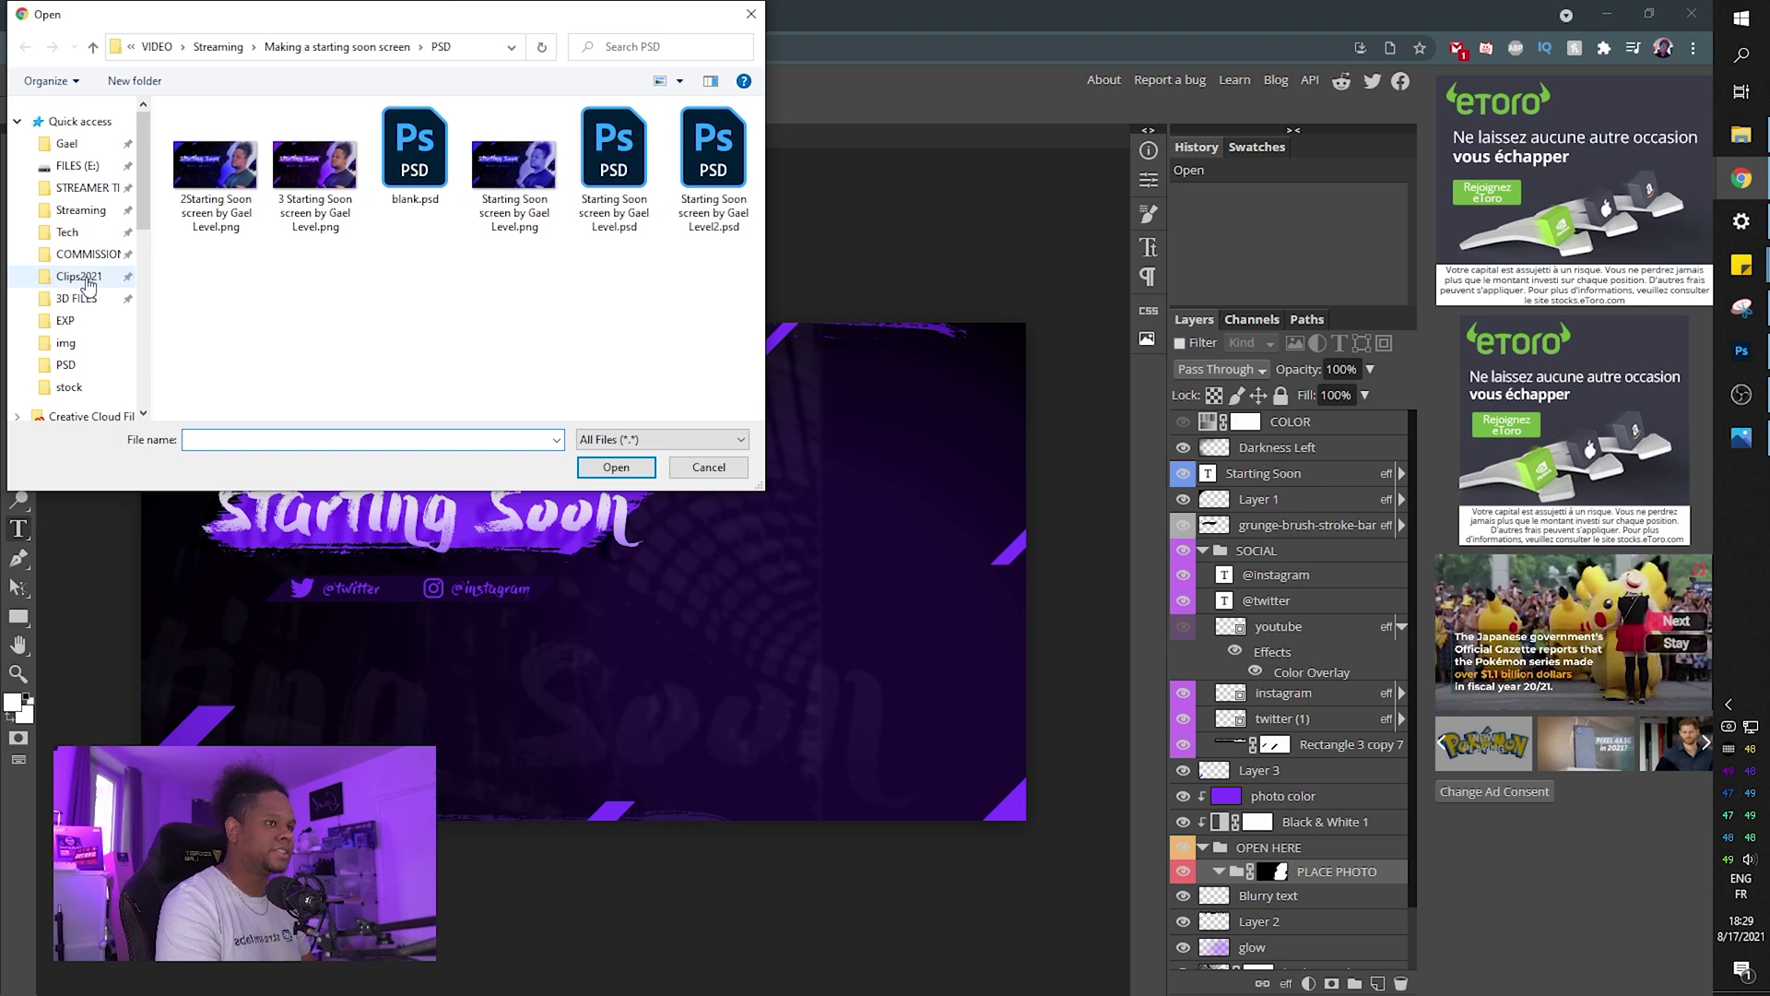
{"action": "left_click", "coordinate": [69, 149]}
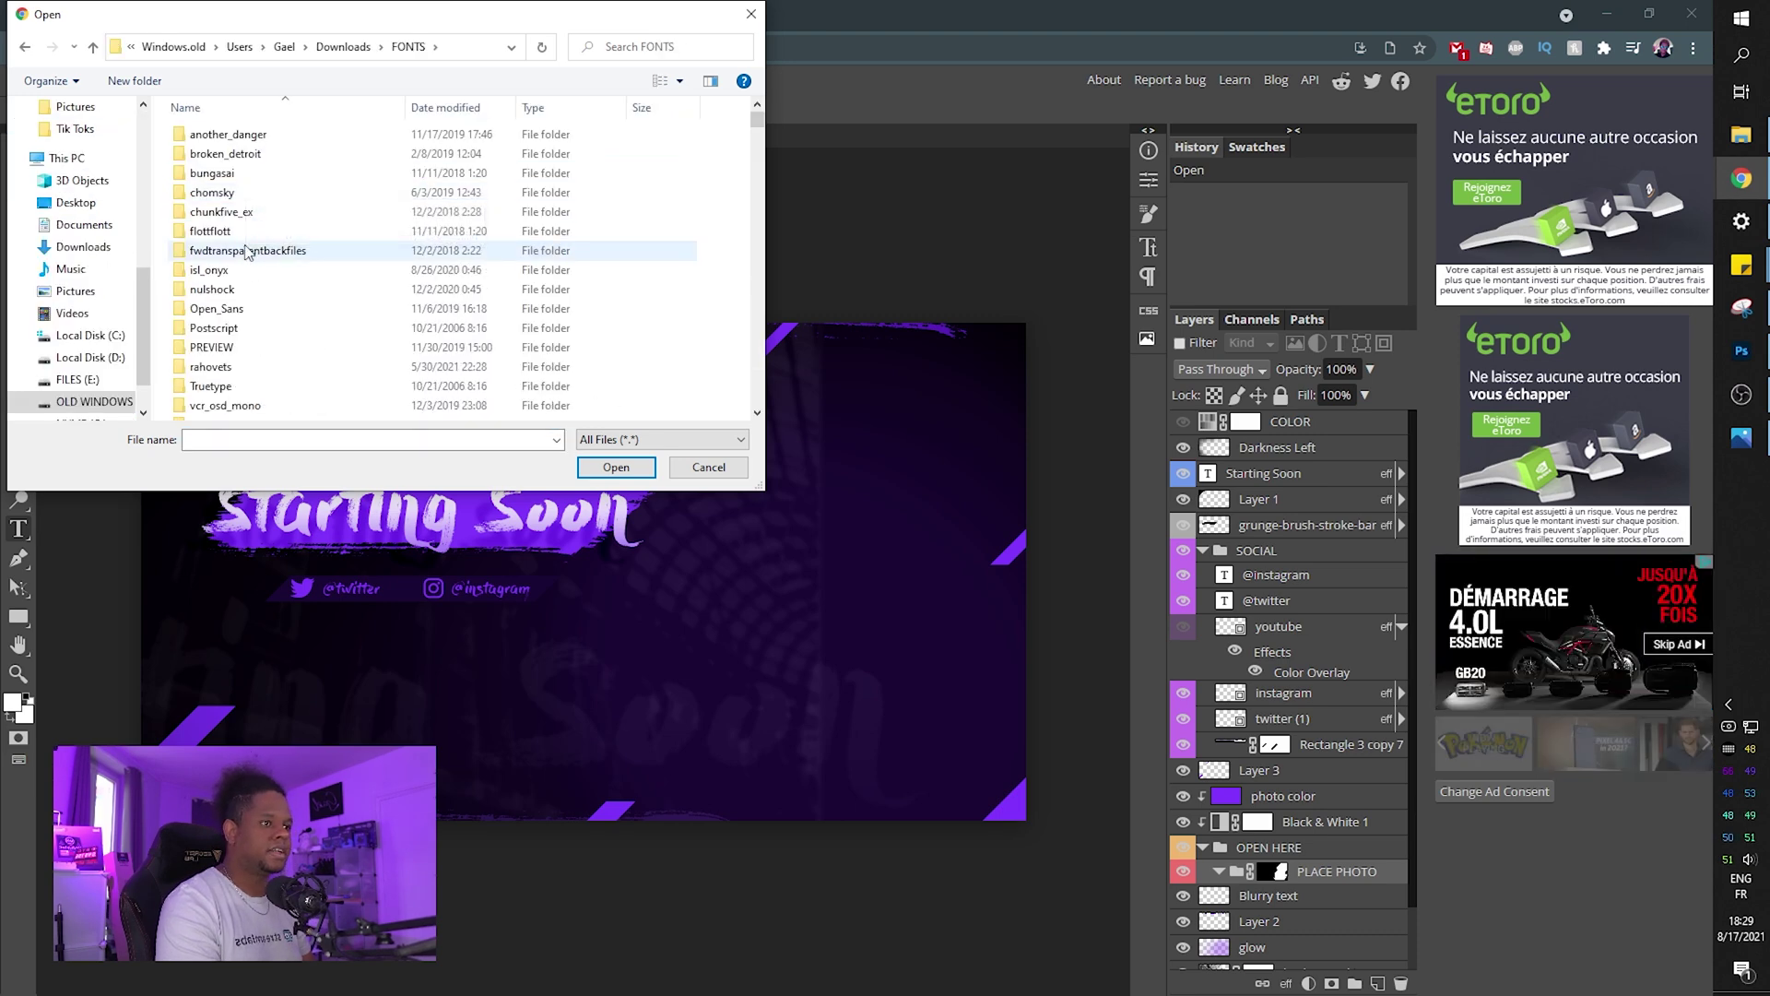
{"action": "key", "text": "d"}
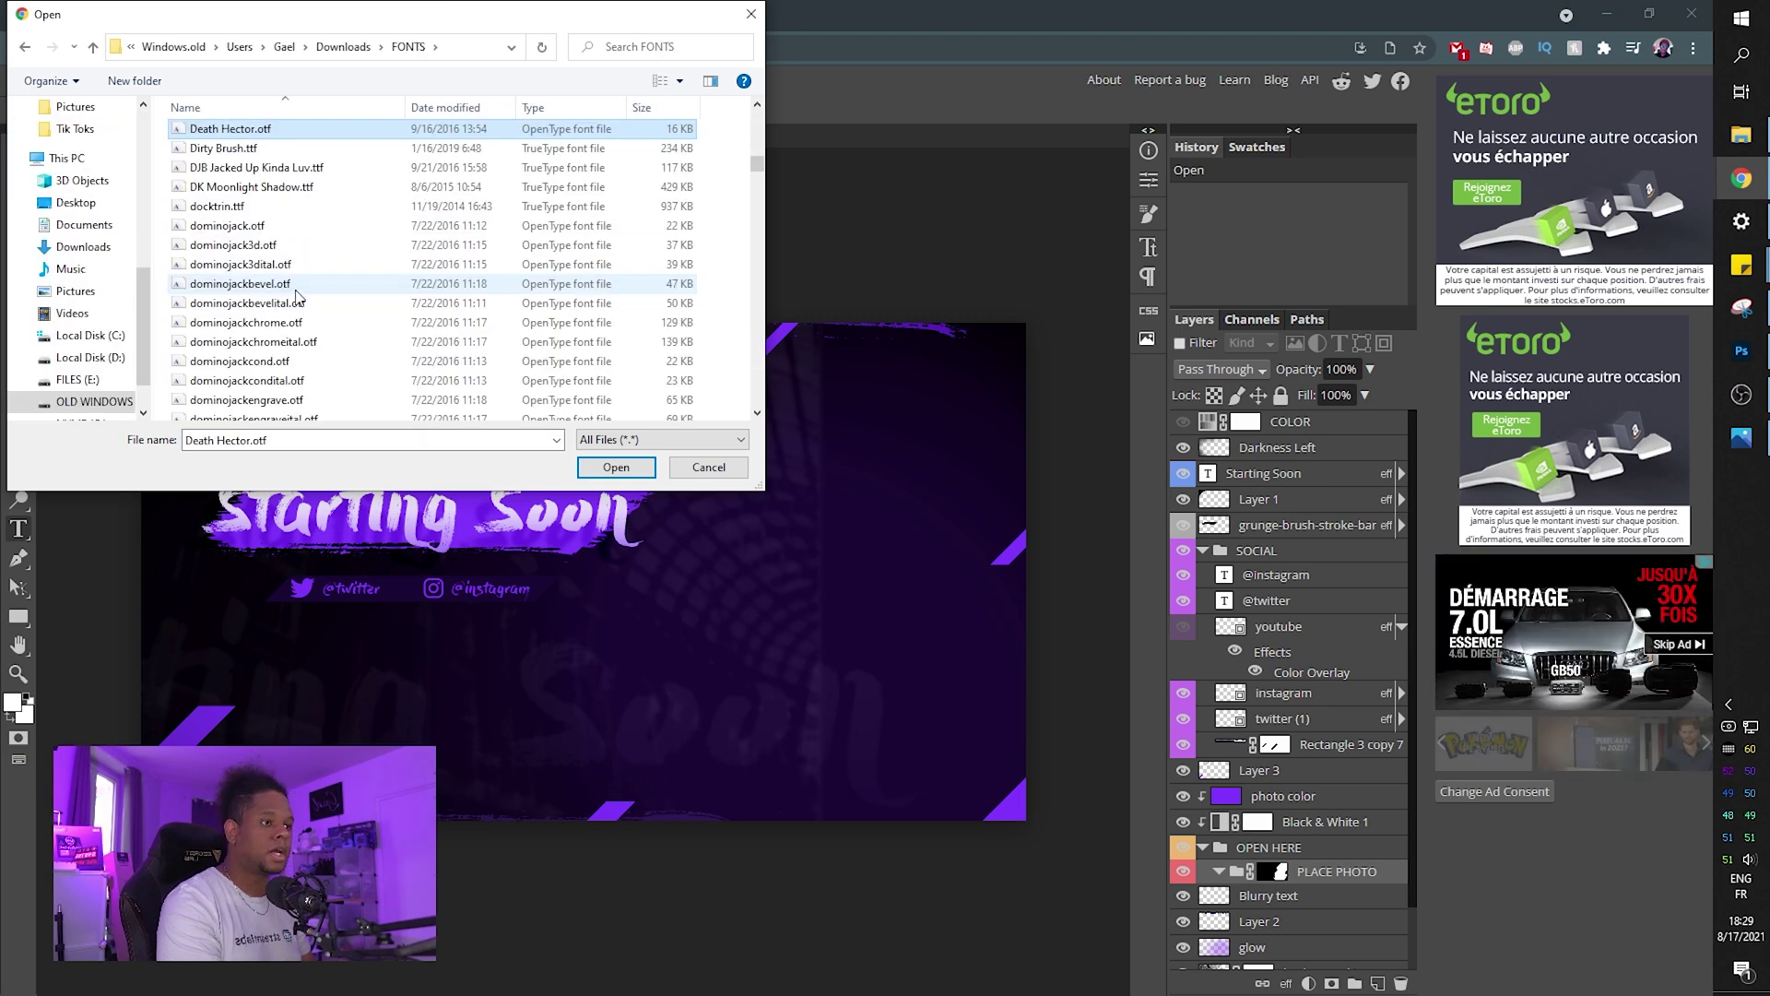
{"action": "key", "text": "r"}
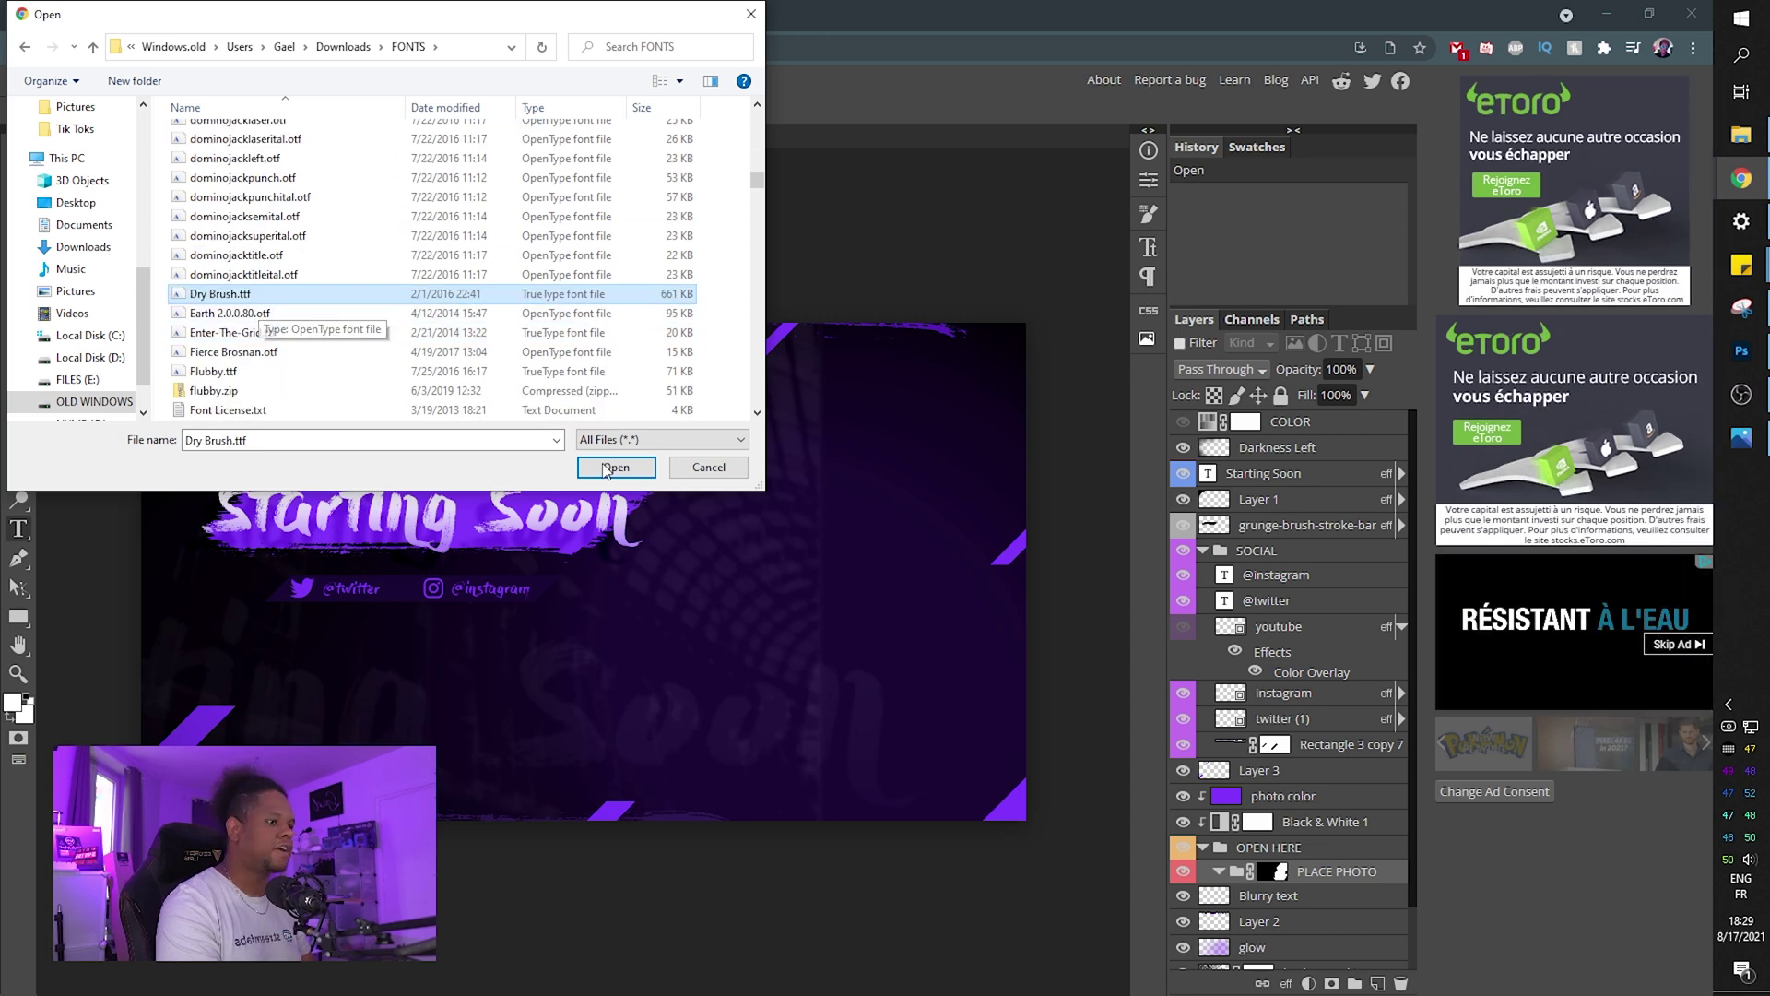
{"action": "left_click", "coordinate": [615, 468]}
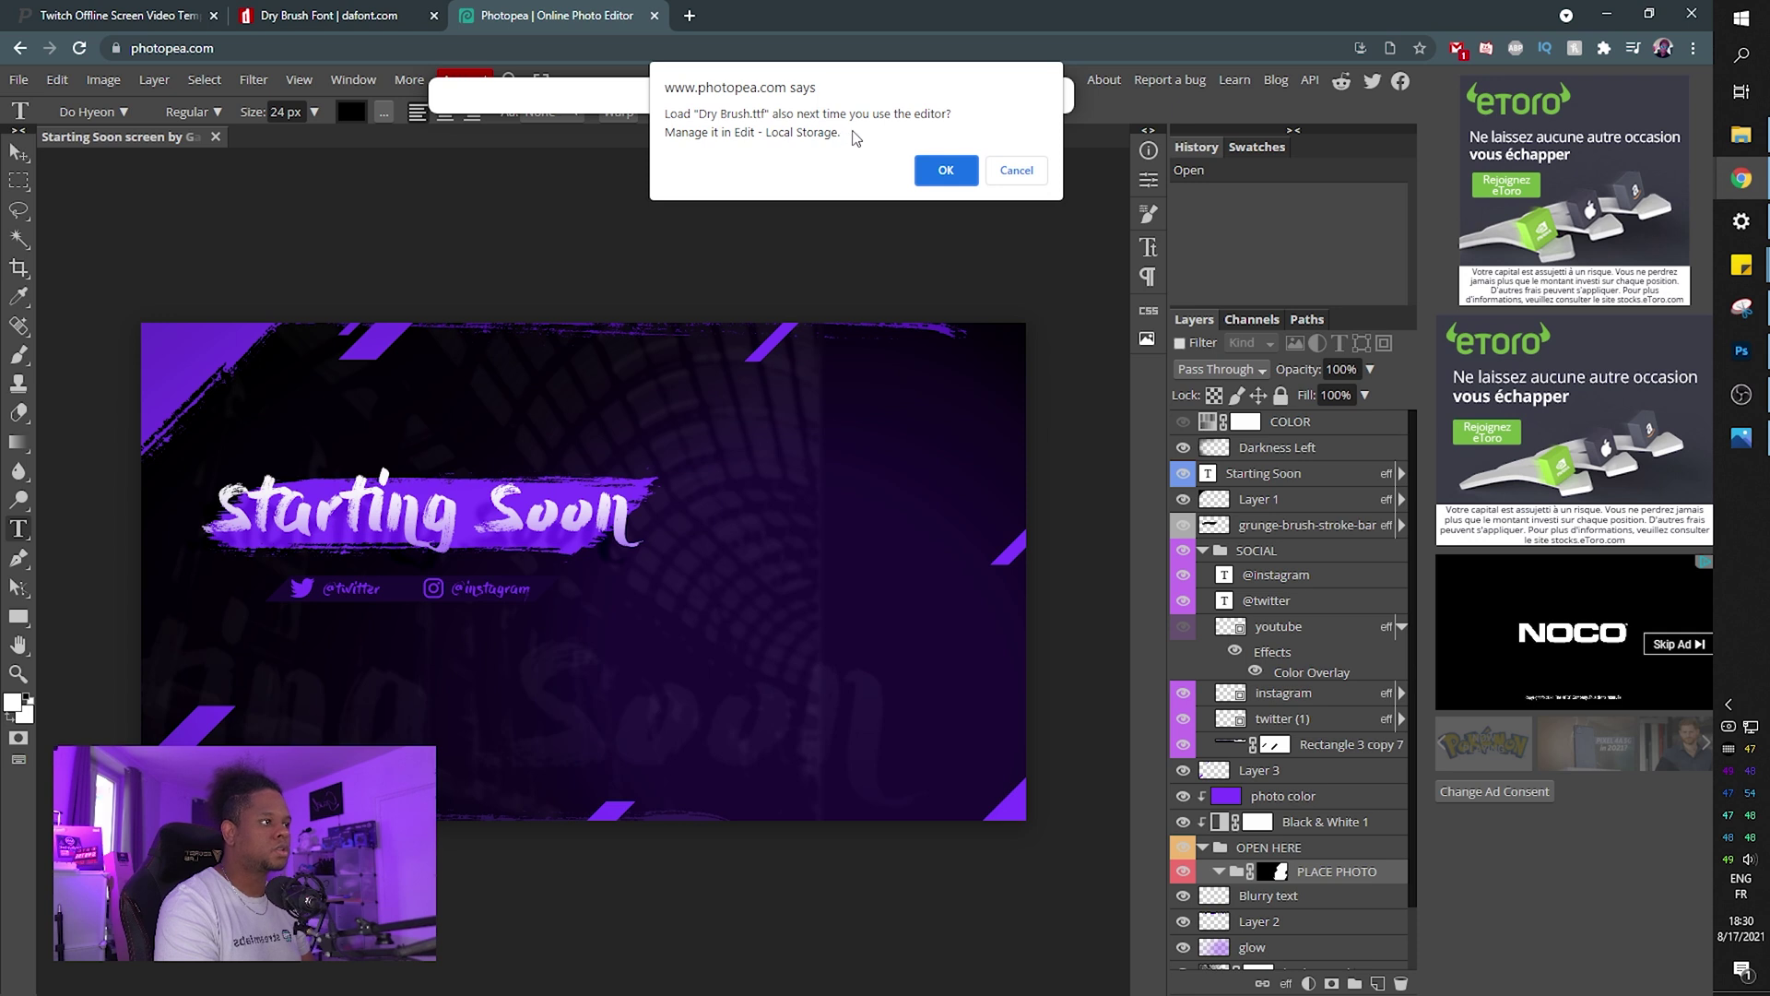
{"action": "left_click", "coordinate": [937, 179]}
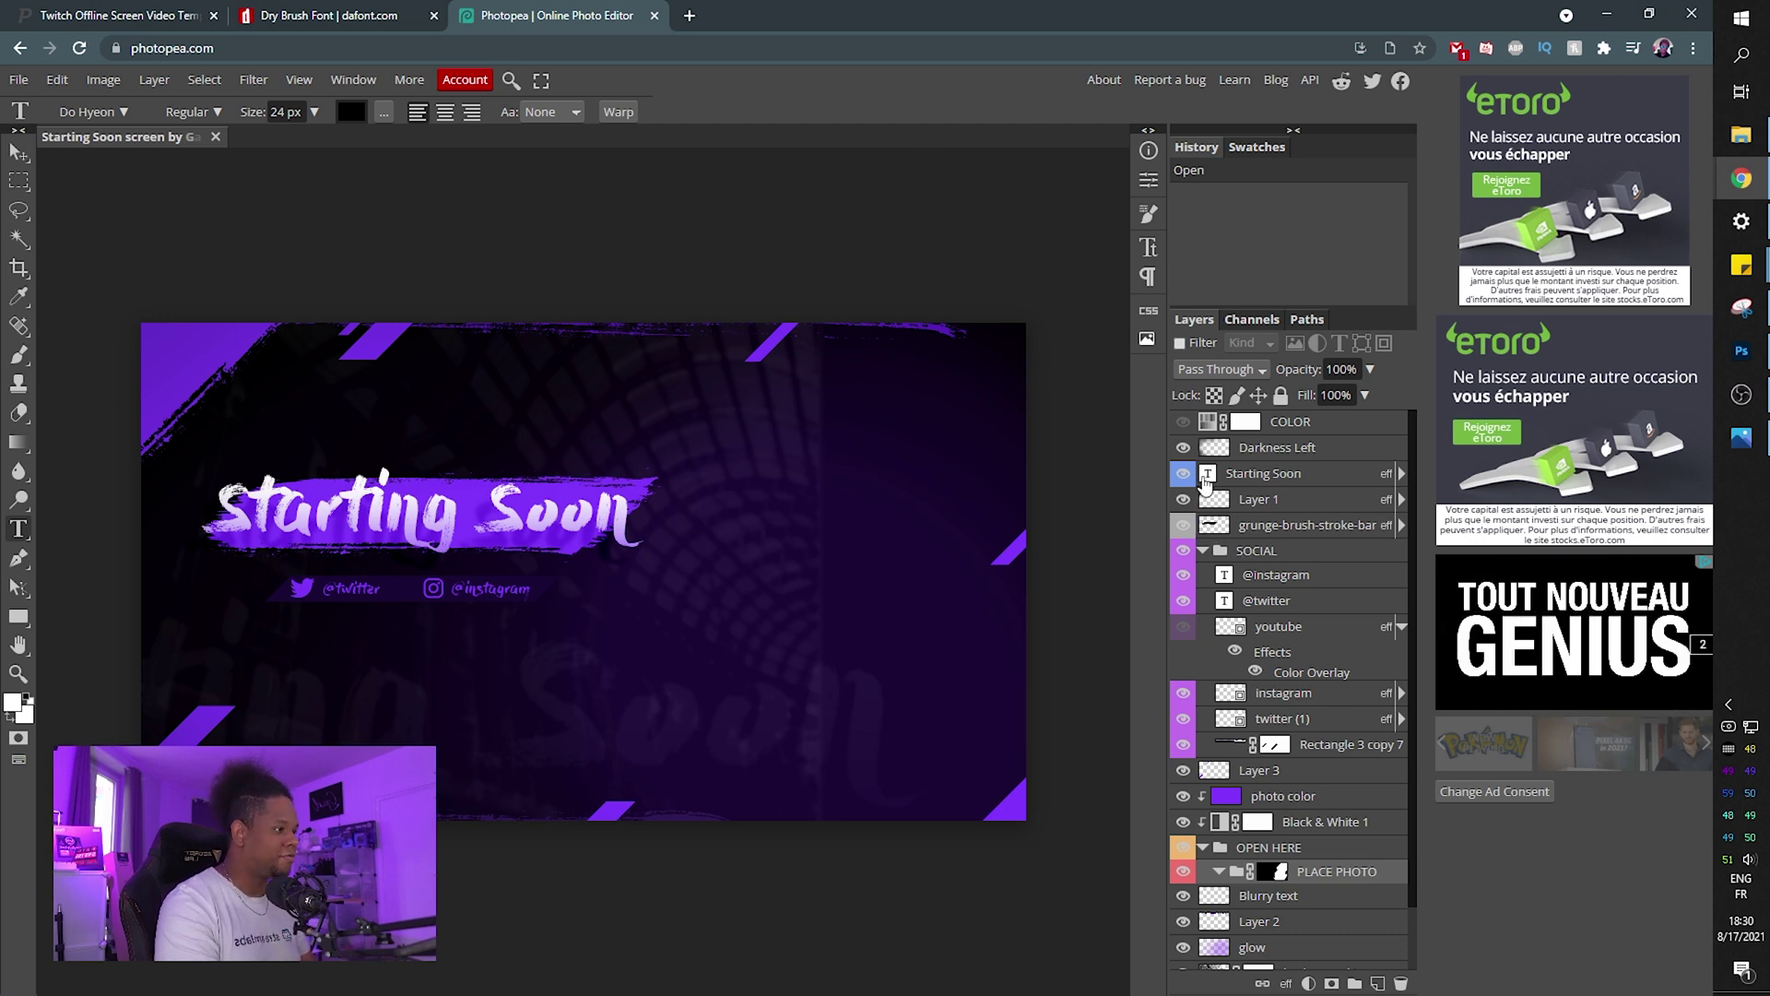
Test-type into the Starting Soon title, then cancel so the title stays unchanged.
{"action": "double_click", "coordinate": [1205, 474]}
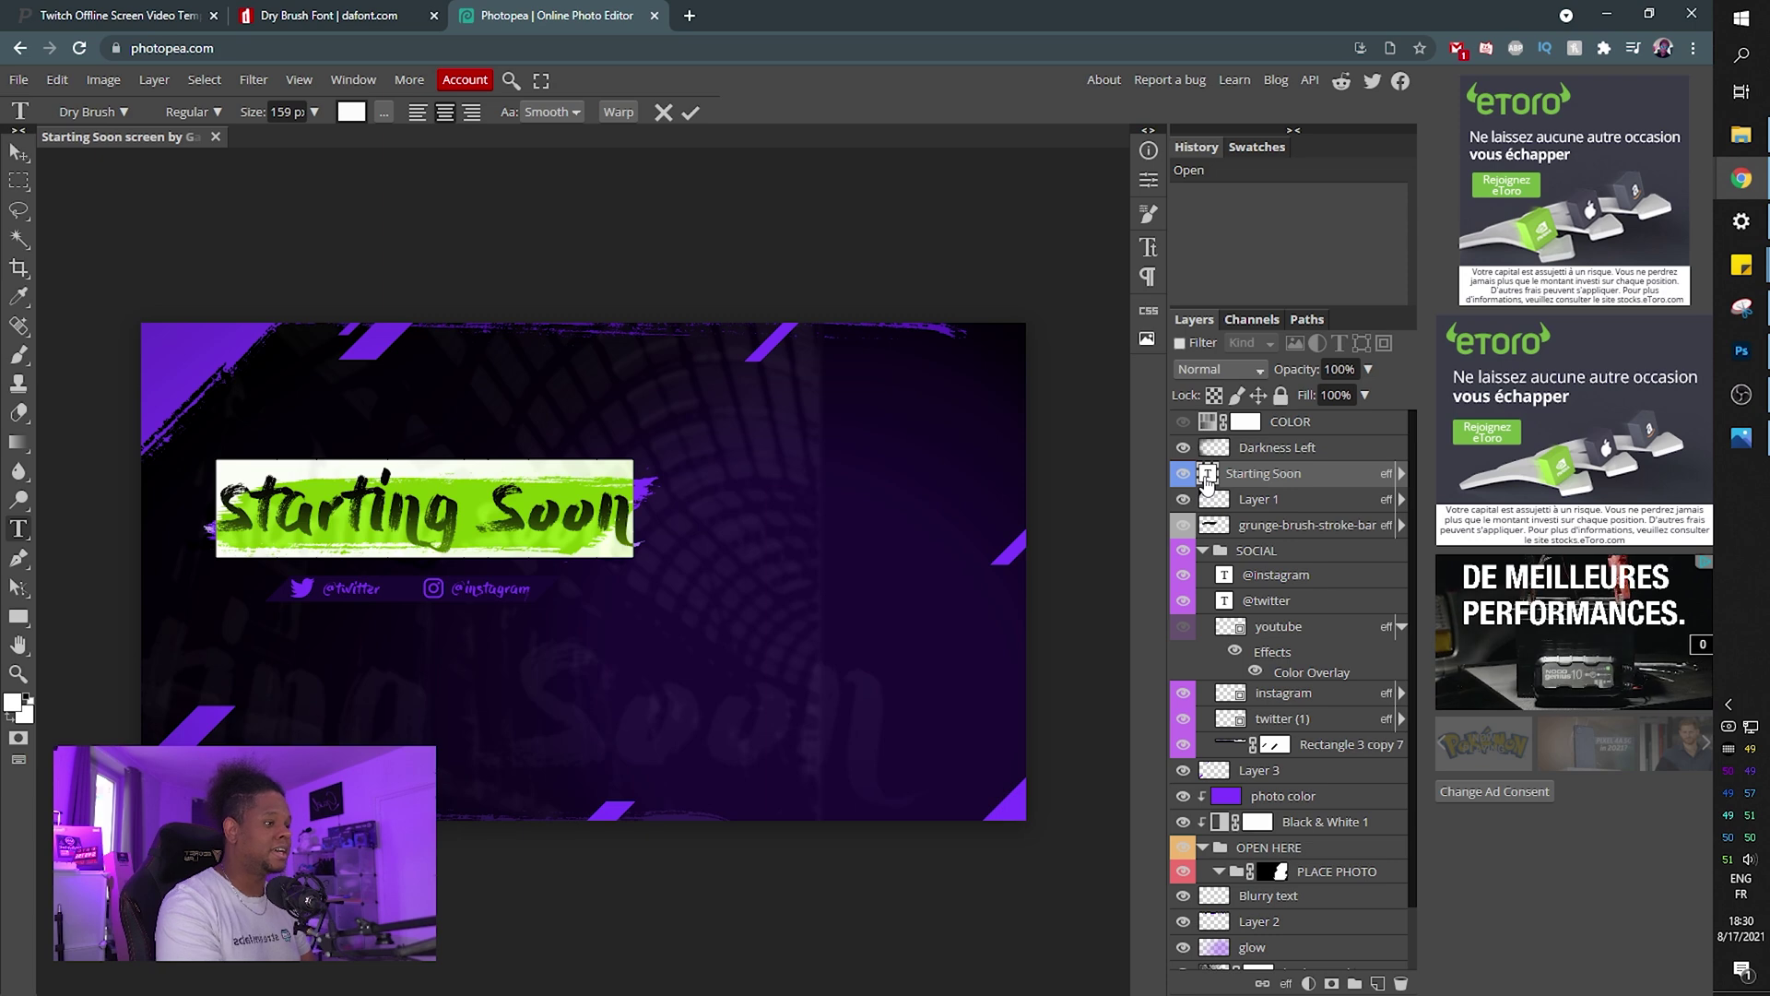
{"action": "type", "text": "ehzerthjertjzrtjzrtjzrtj"}
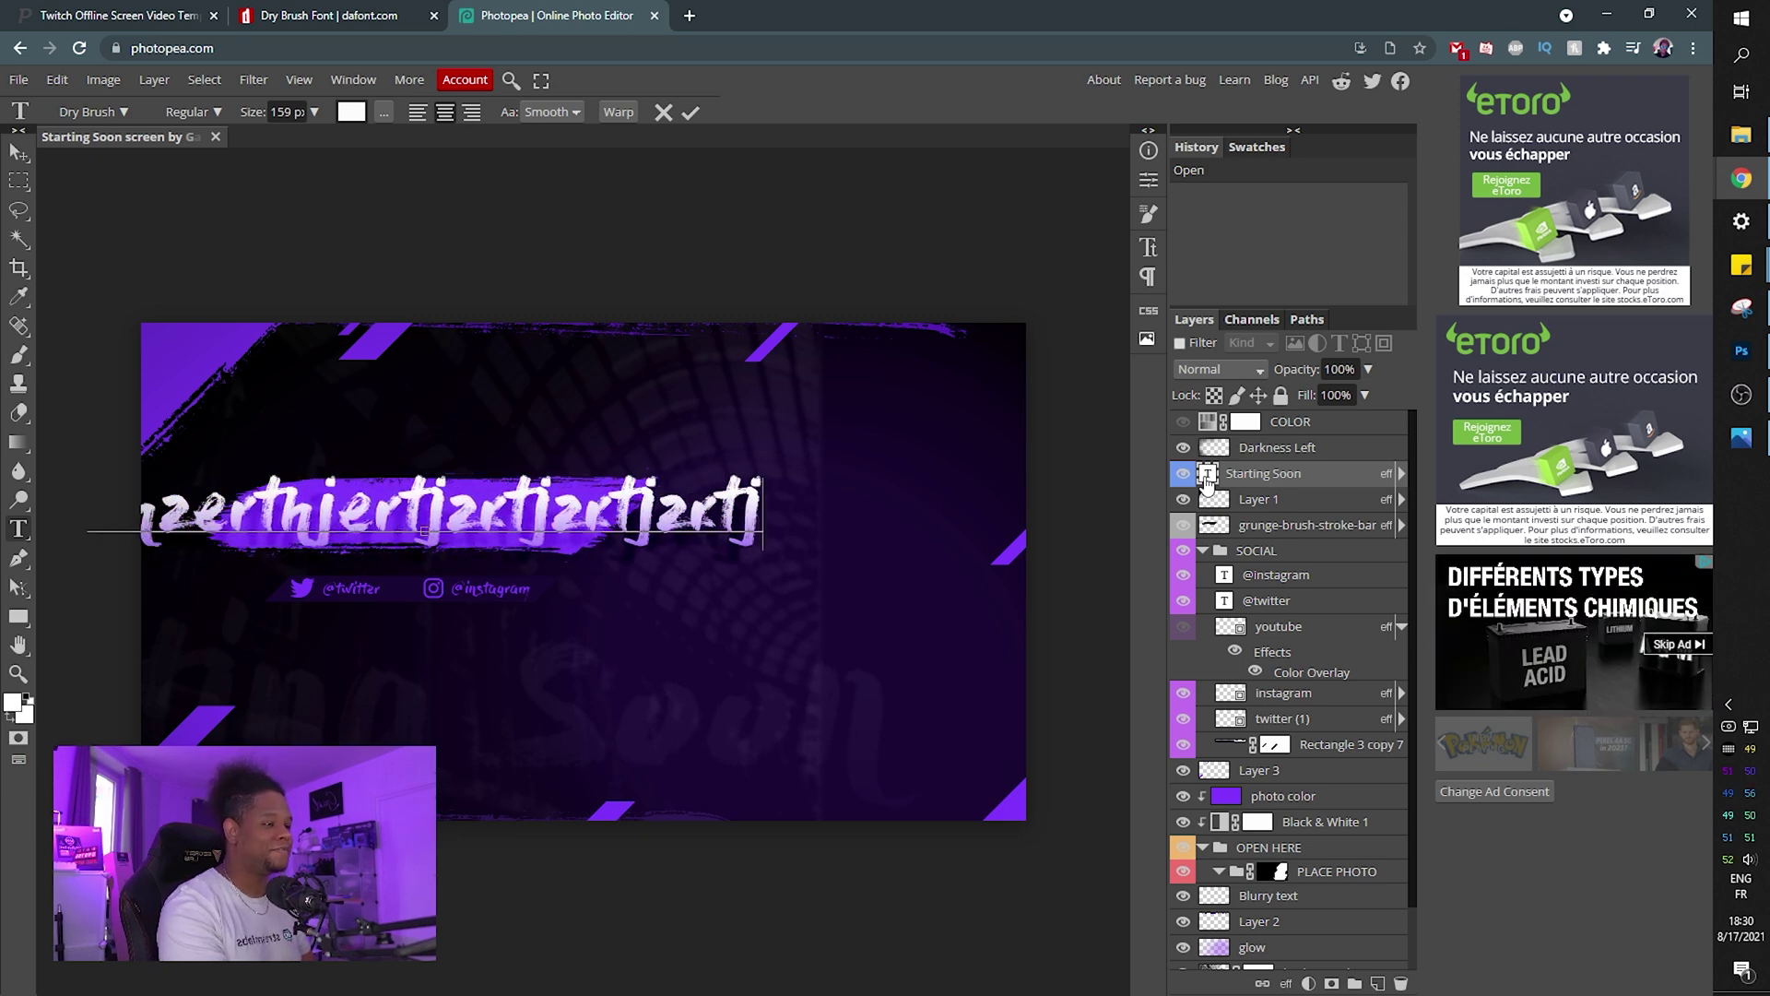
{"action": "key", "text": "Escape"}
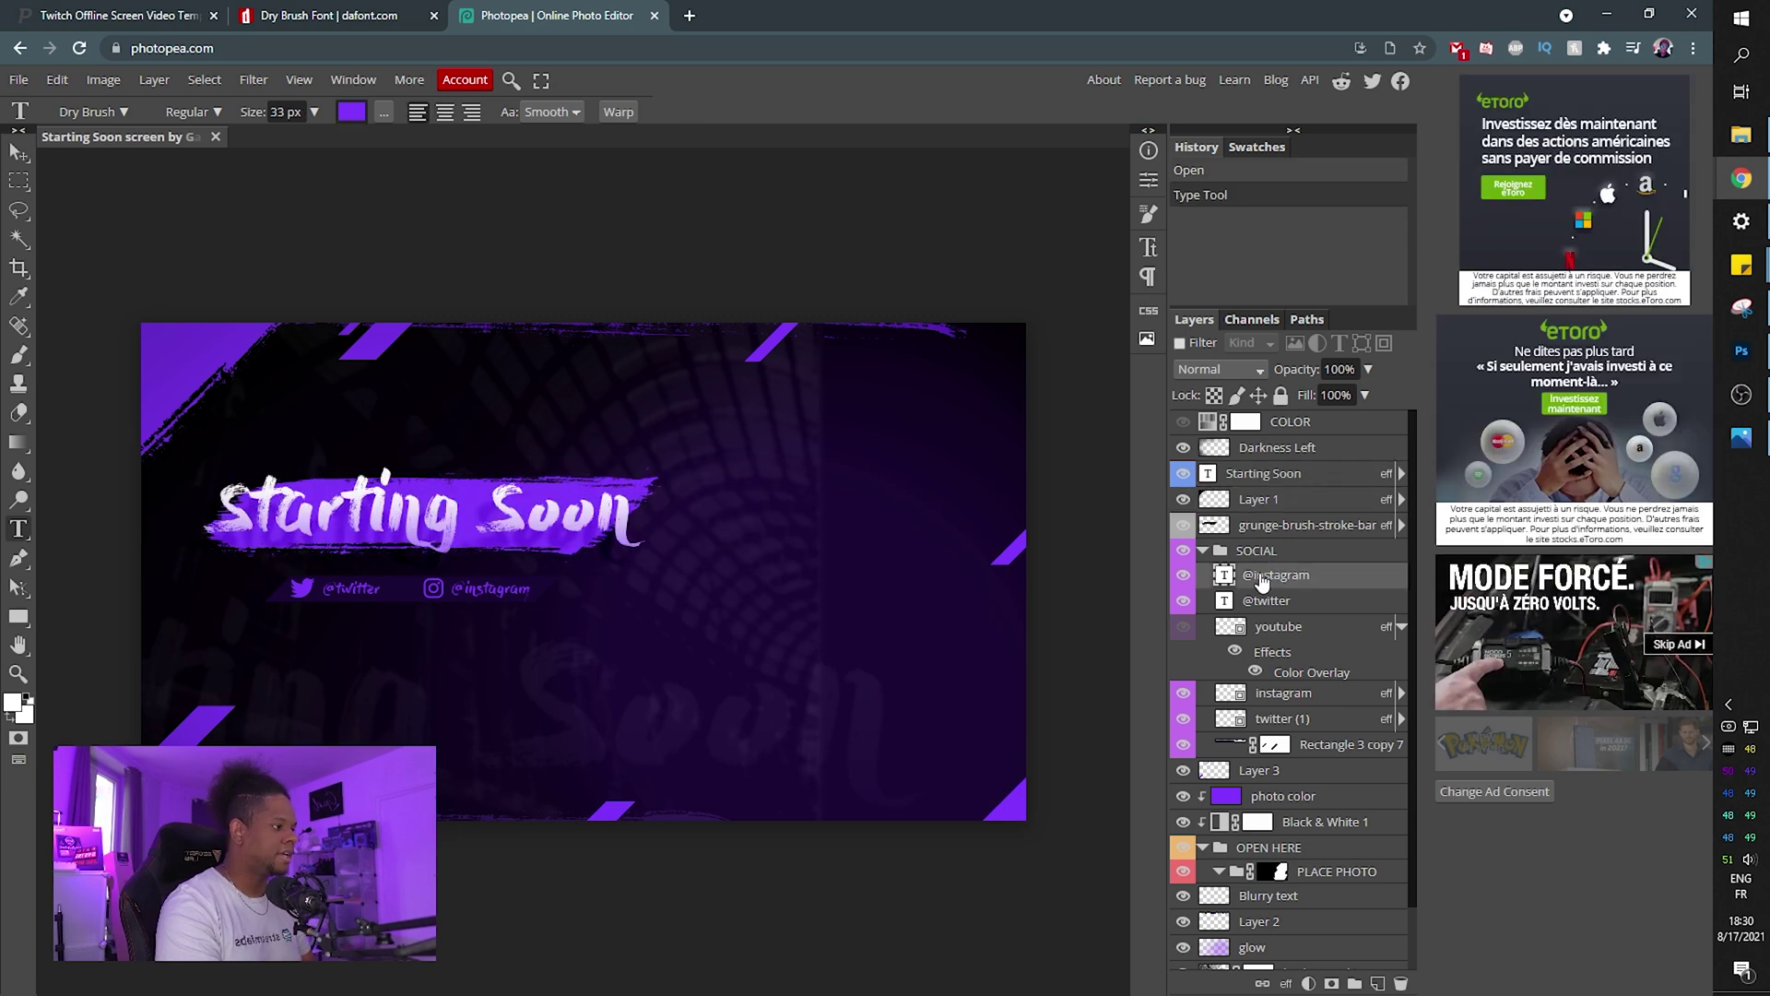
{"action": "double_click", "coordinate": [1219, 578]}
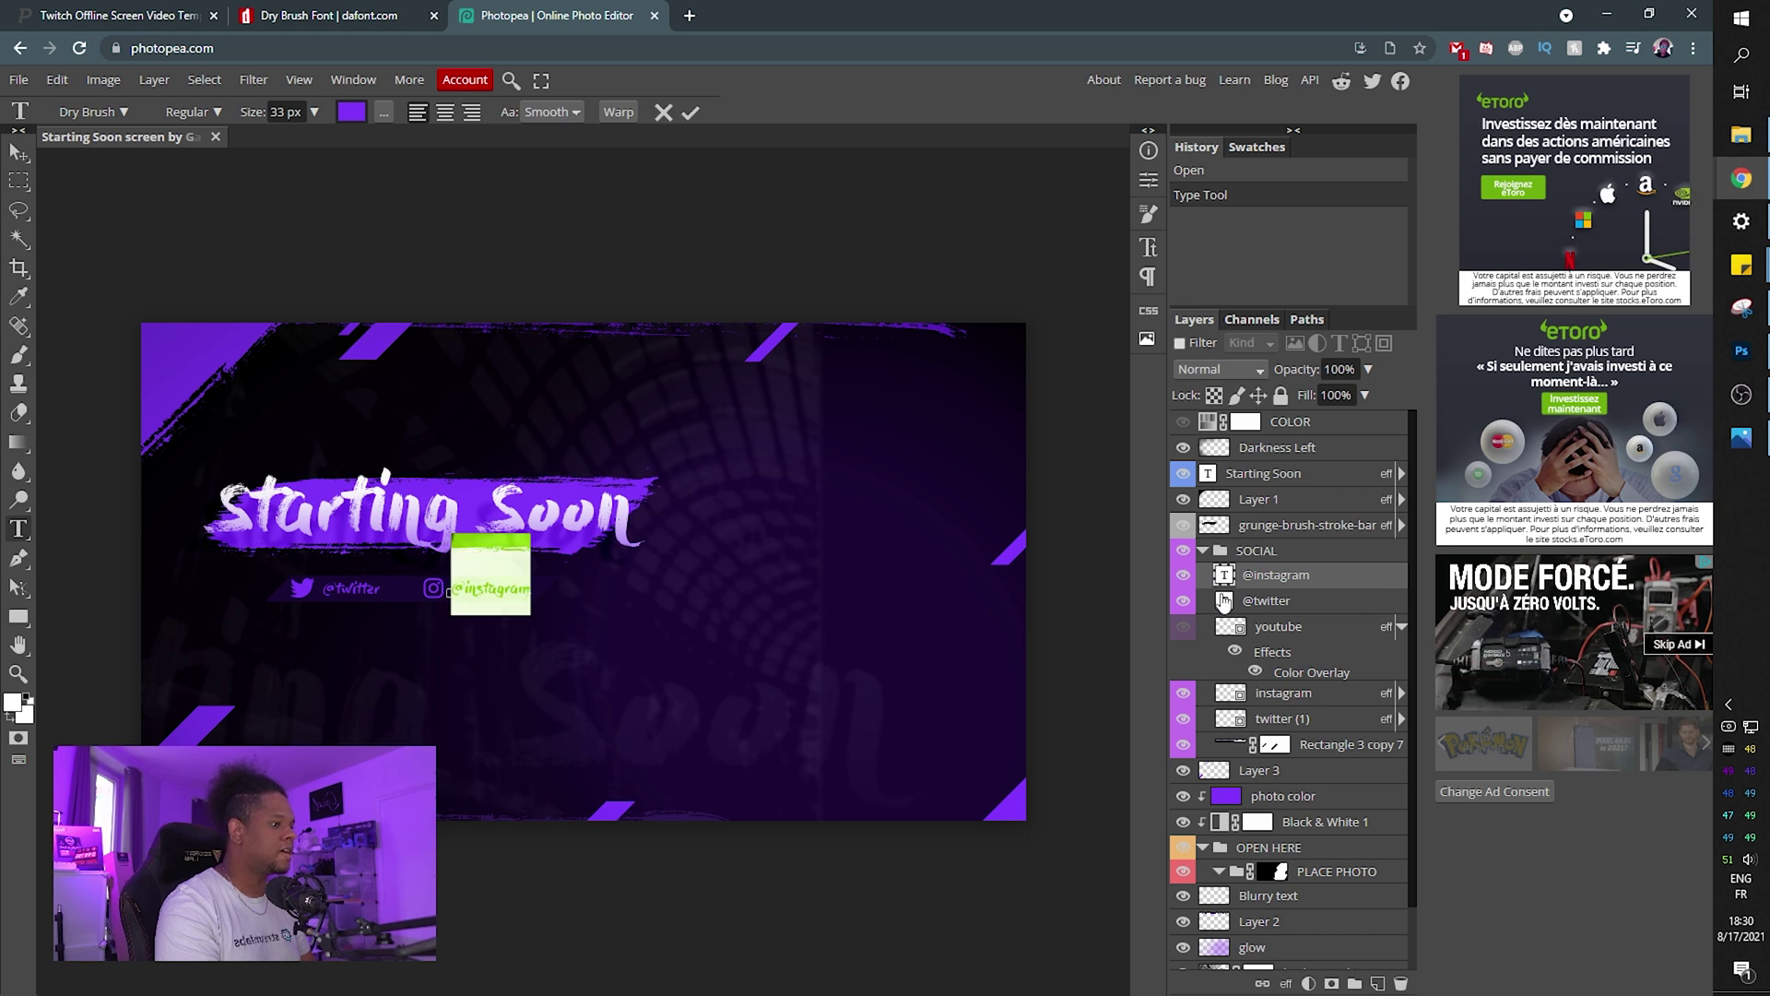
{"action": "double_click", "coordinate": [1223, 601]}
{"action": "left_click", "coordinate": [1223, 604]}
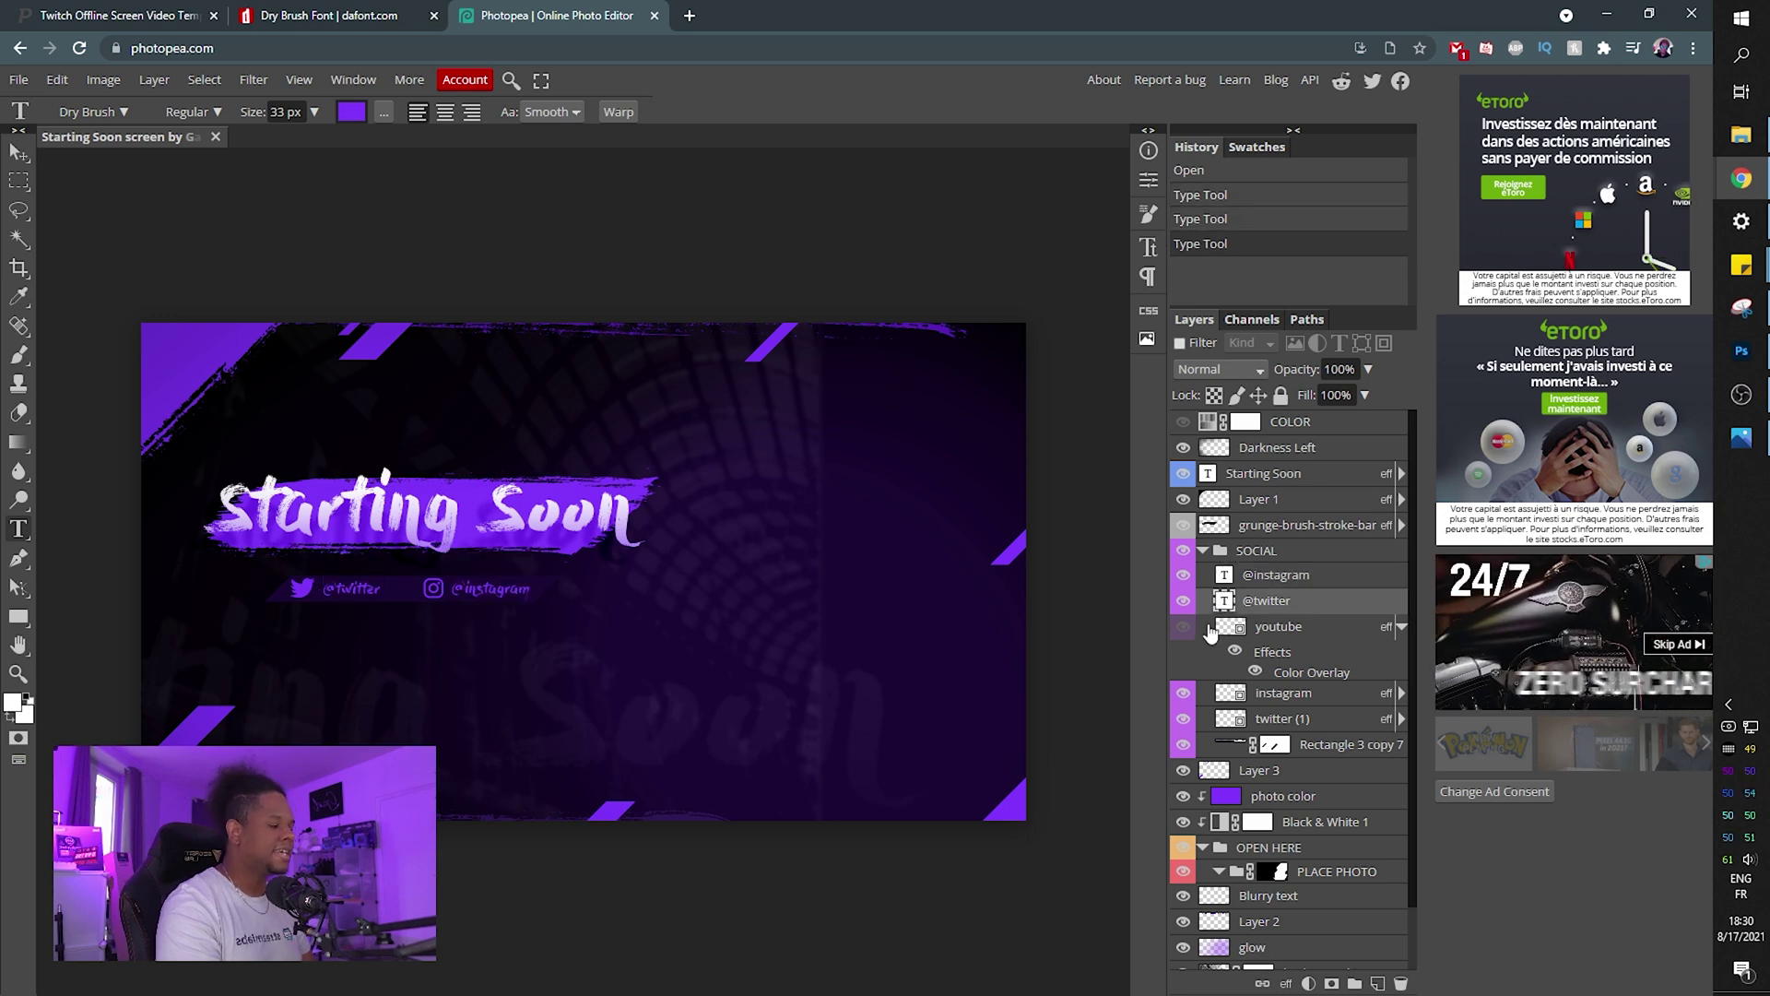
{"action": "scroll", "coordinate": [1211, 632], "scroll_direction": "down", "scroll_amount": 1}
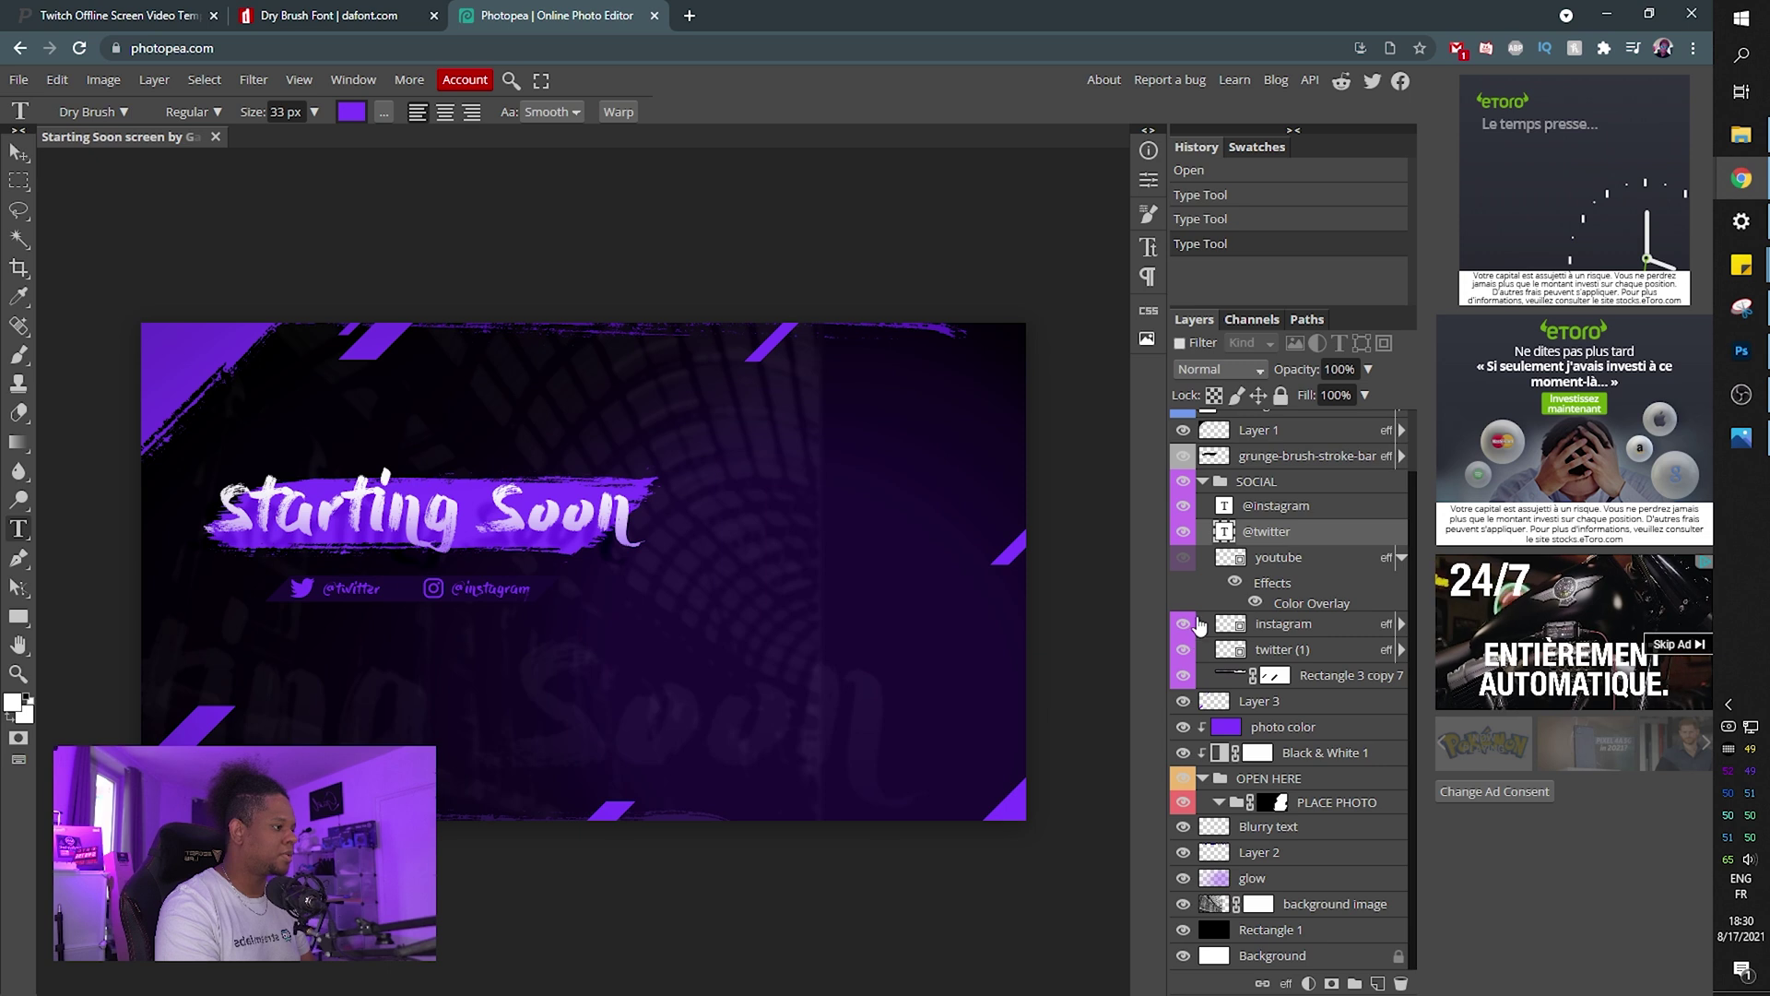
{"action": "left_click", "coordinate": [1184, 625]}
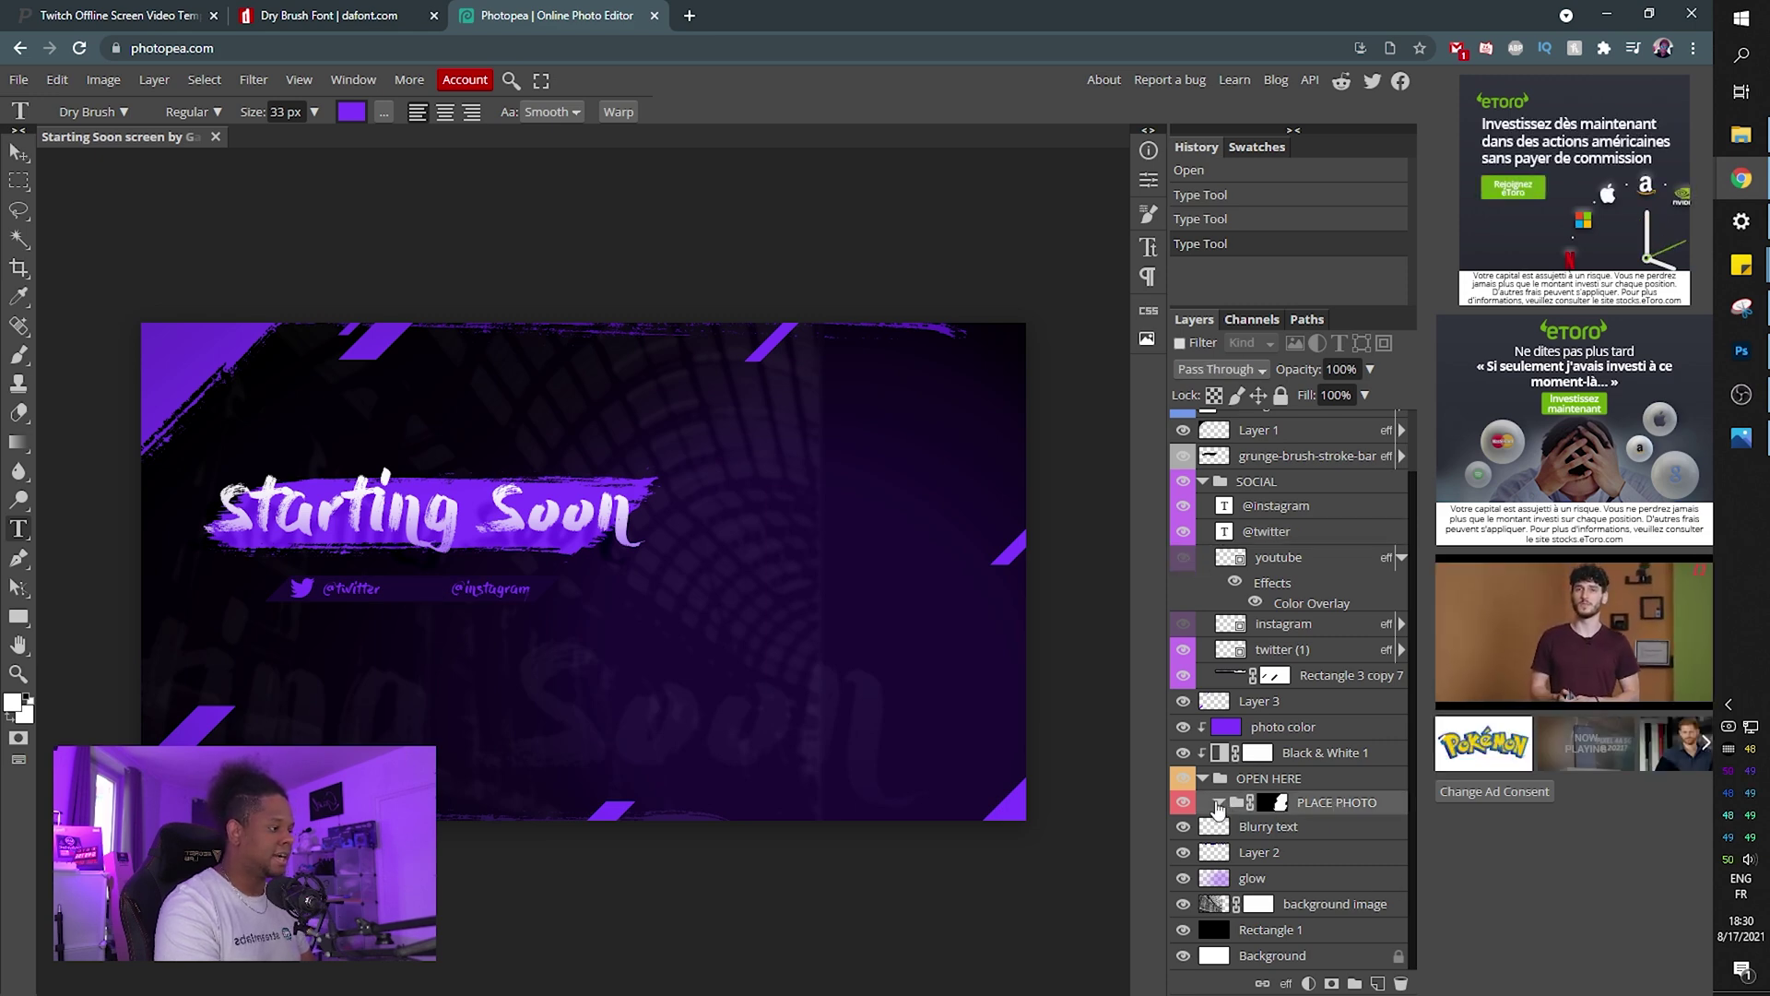
Drag photo 20191030_184530 from the personal photos folder onto the design.
{"action": "left_click", "coordinate": [1749, 137]}
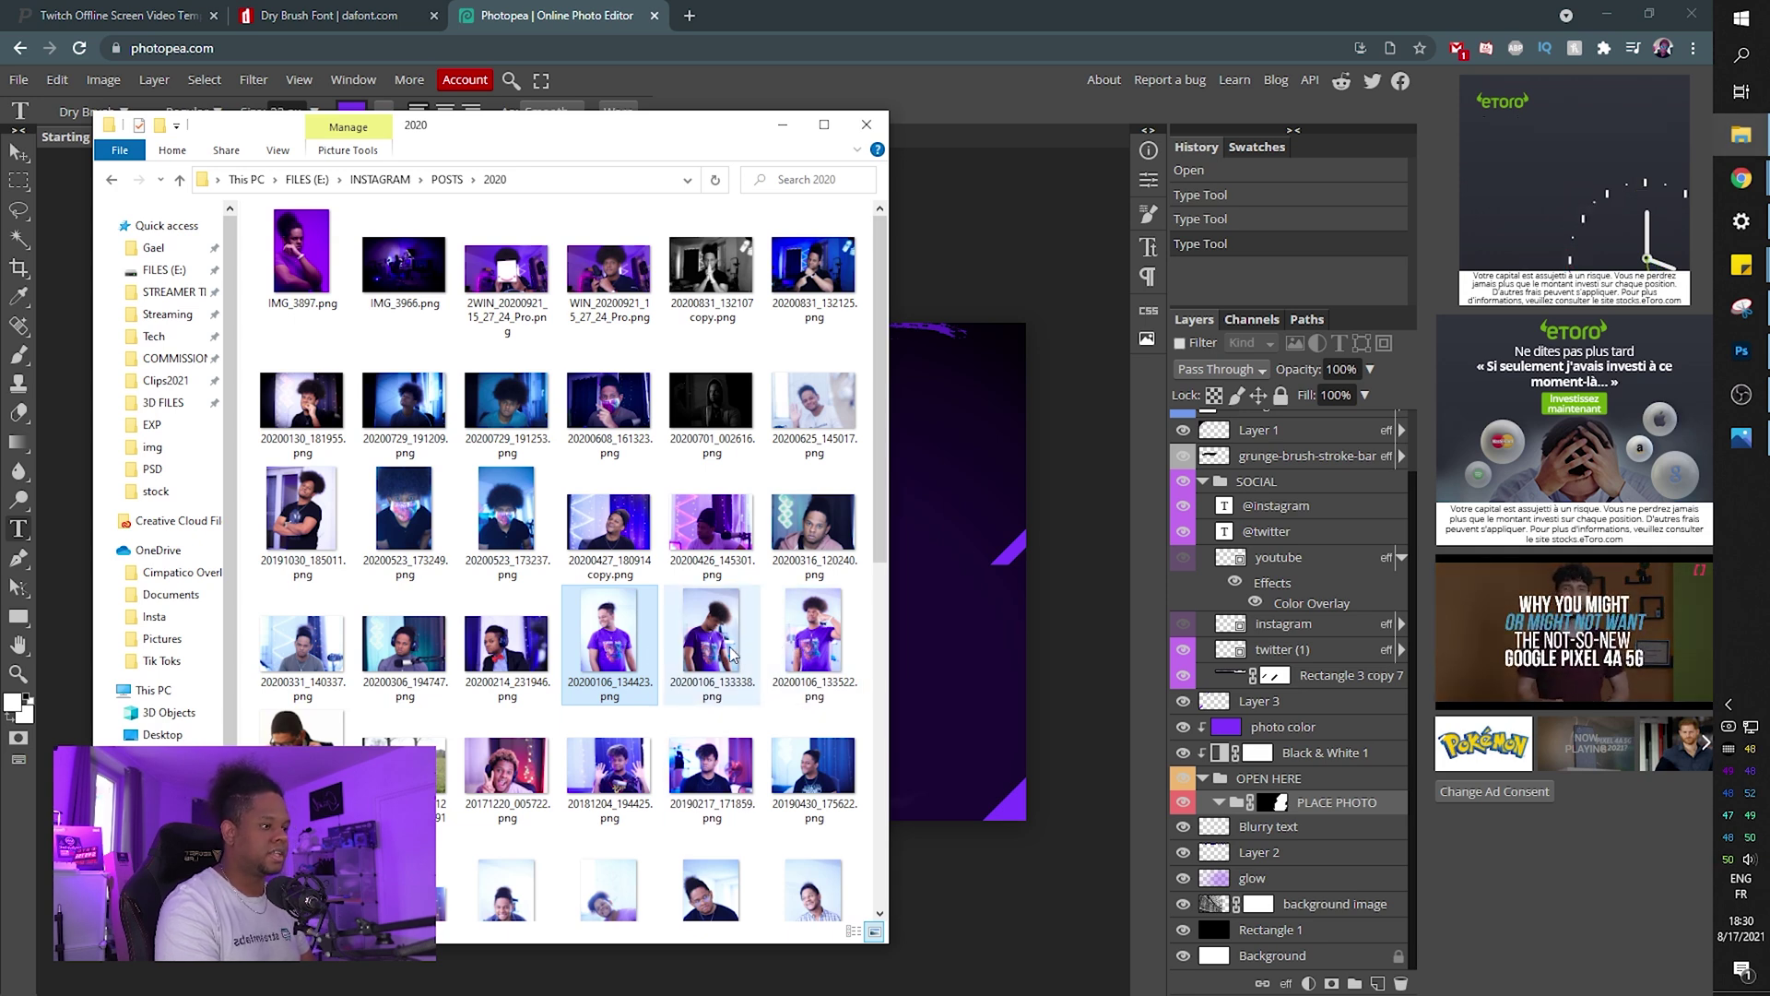
{"action": "scroll", "coordinate": [775, 638], "scroll_direction": "down", "scroll_amount": 5}
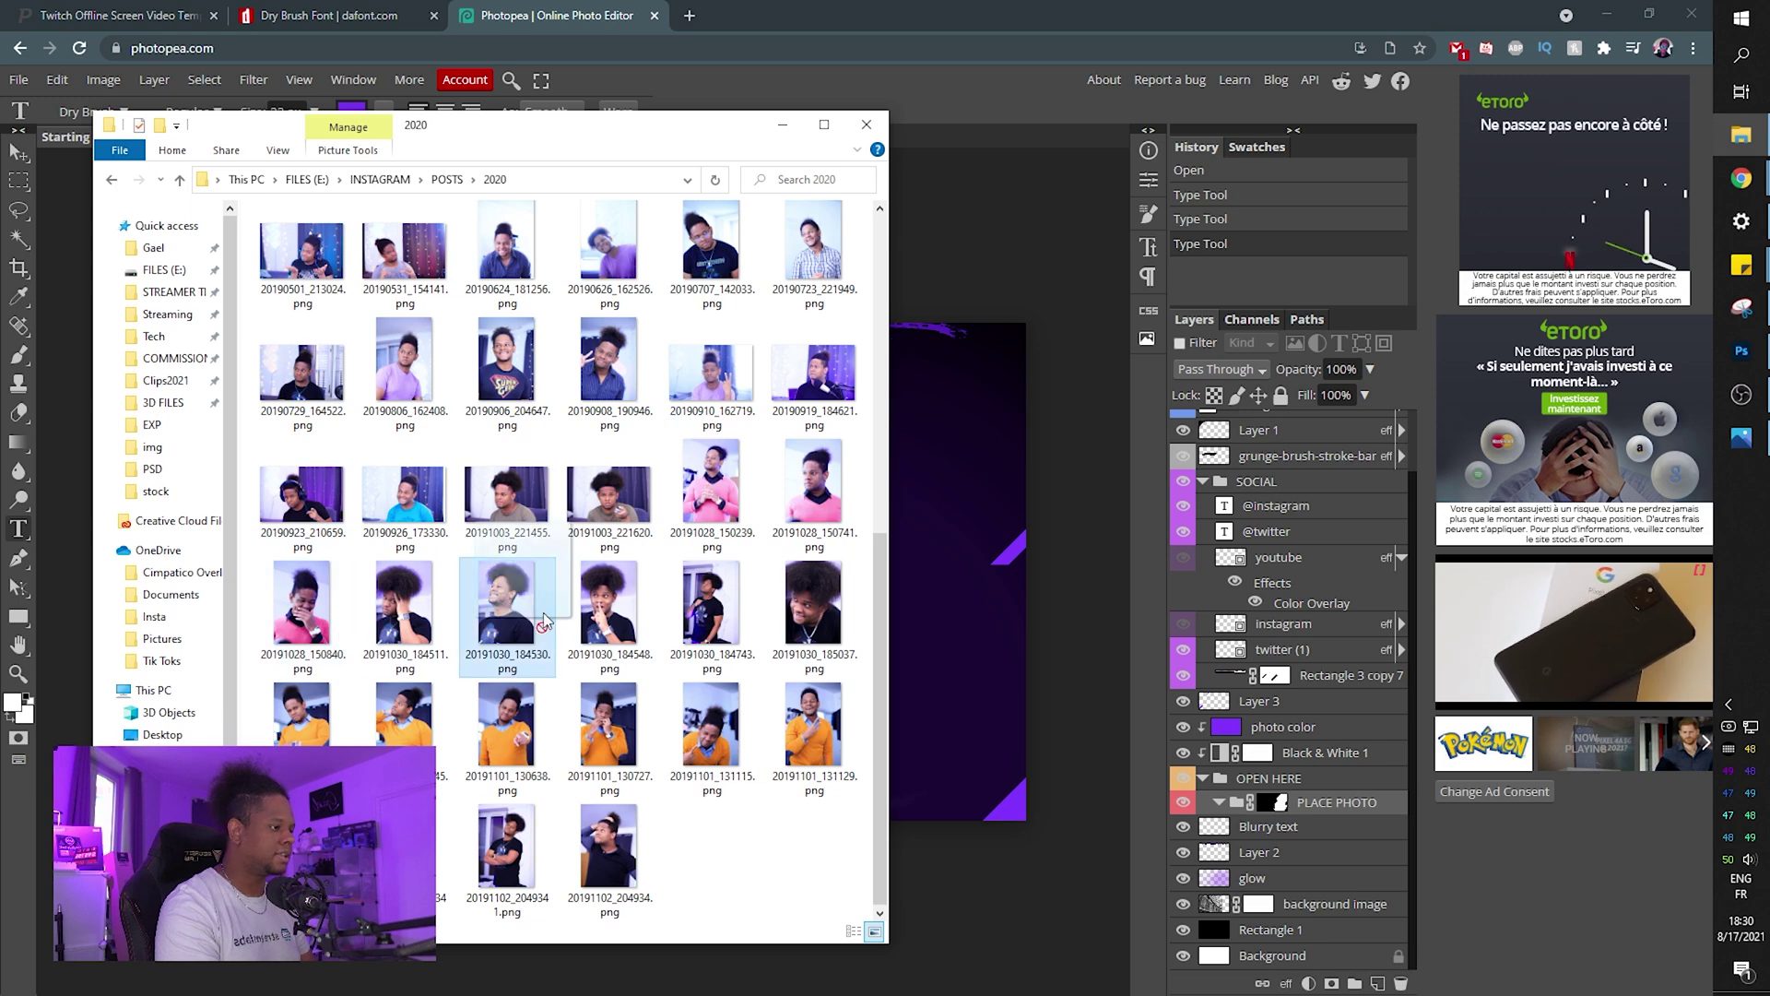
{"action": "left_click_drag", "start_coordinate": [630, 637], "coordinate": [932, 599]}
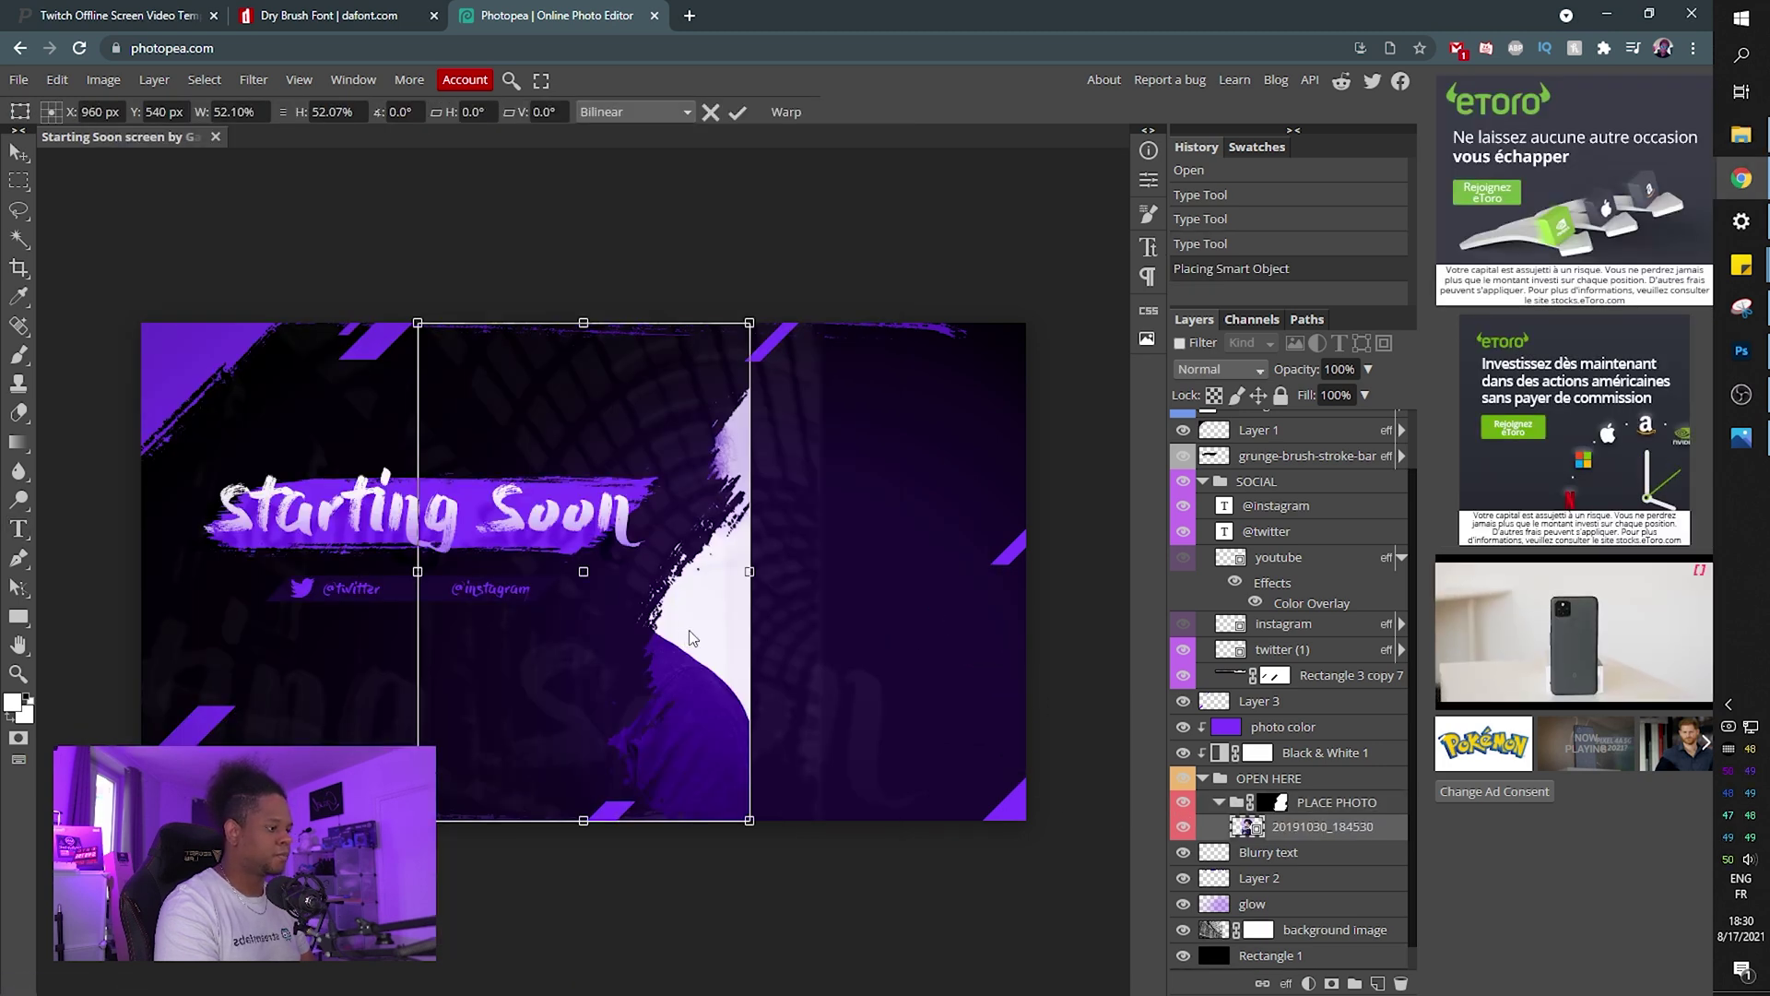
Move the photo to the right side, enlarge it, and commit the placement.
{"action": "left_click_drag", "start_coordinate": [690, 628], "coordinate": [980, 630]}
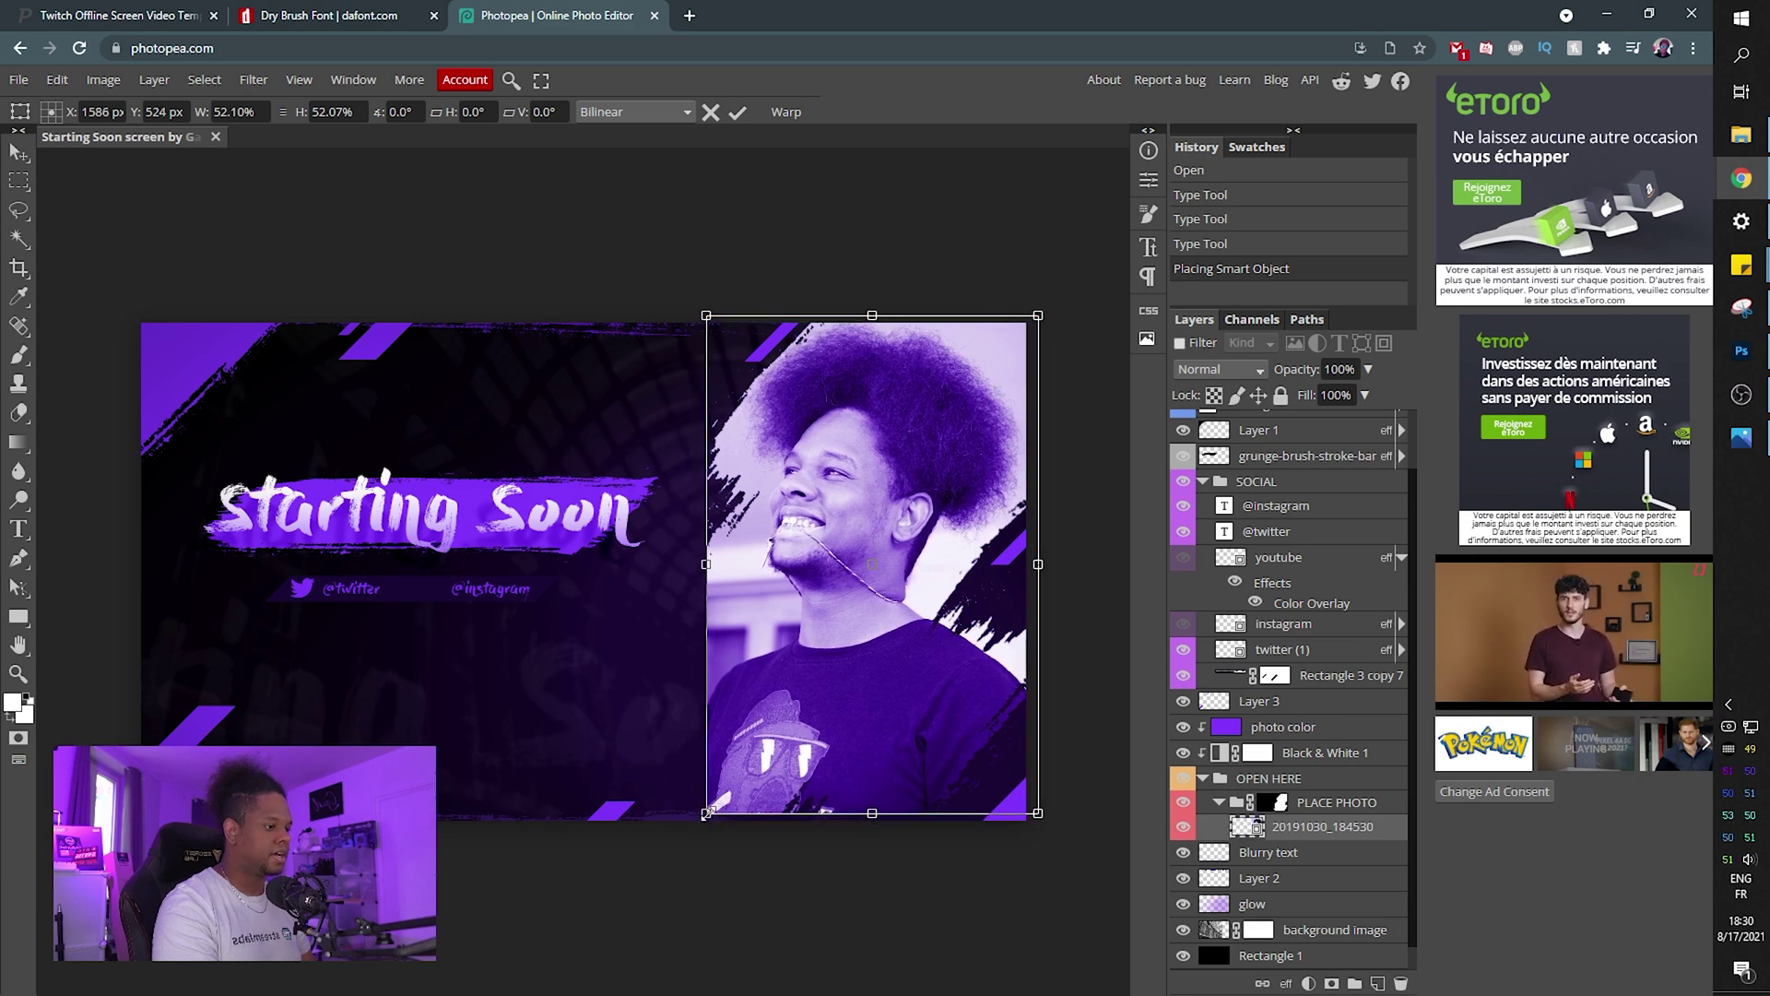
{"action": "left_click_drag", "start_coordinate": [673, 853], "coordinate": [522, 962]}
{"action": "left_click_drag", "start_coordinate": [799, 621], "coordinate": [846, 600]}
{"action": "key", "text": "Return"}
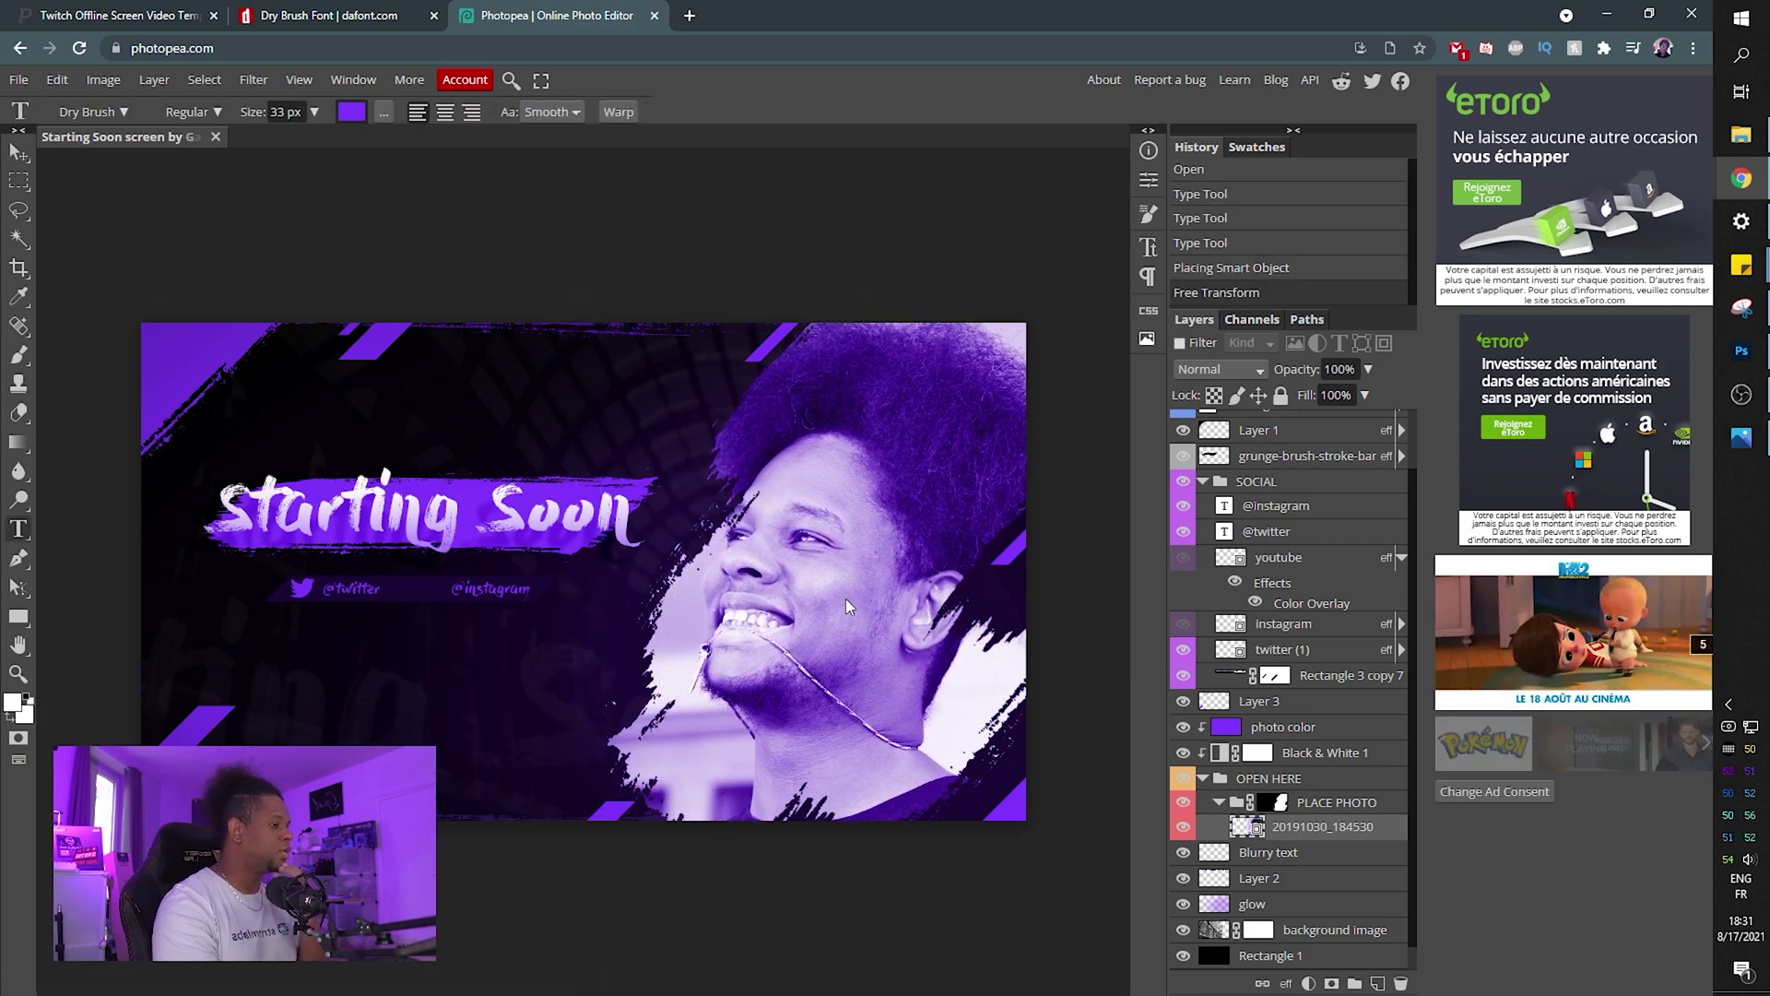
{"action": "scroll", "coordinate": [1342, 527], "scroll_direction": "up", "scroll_amount": 3}
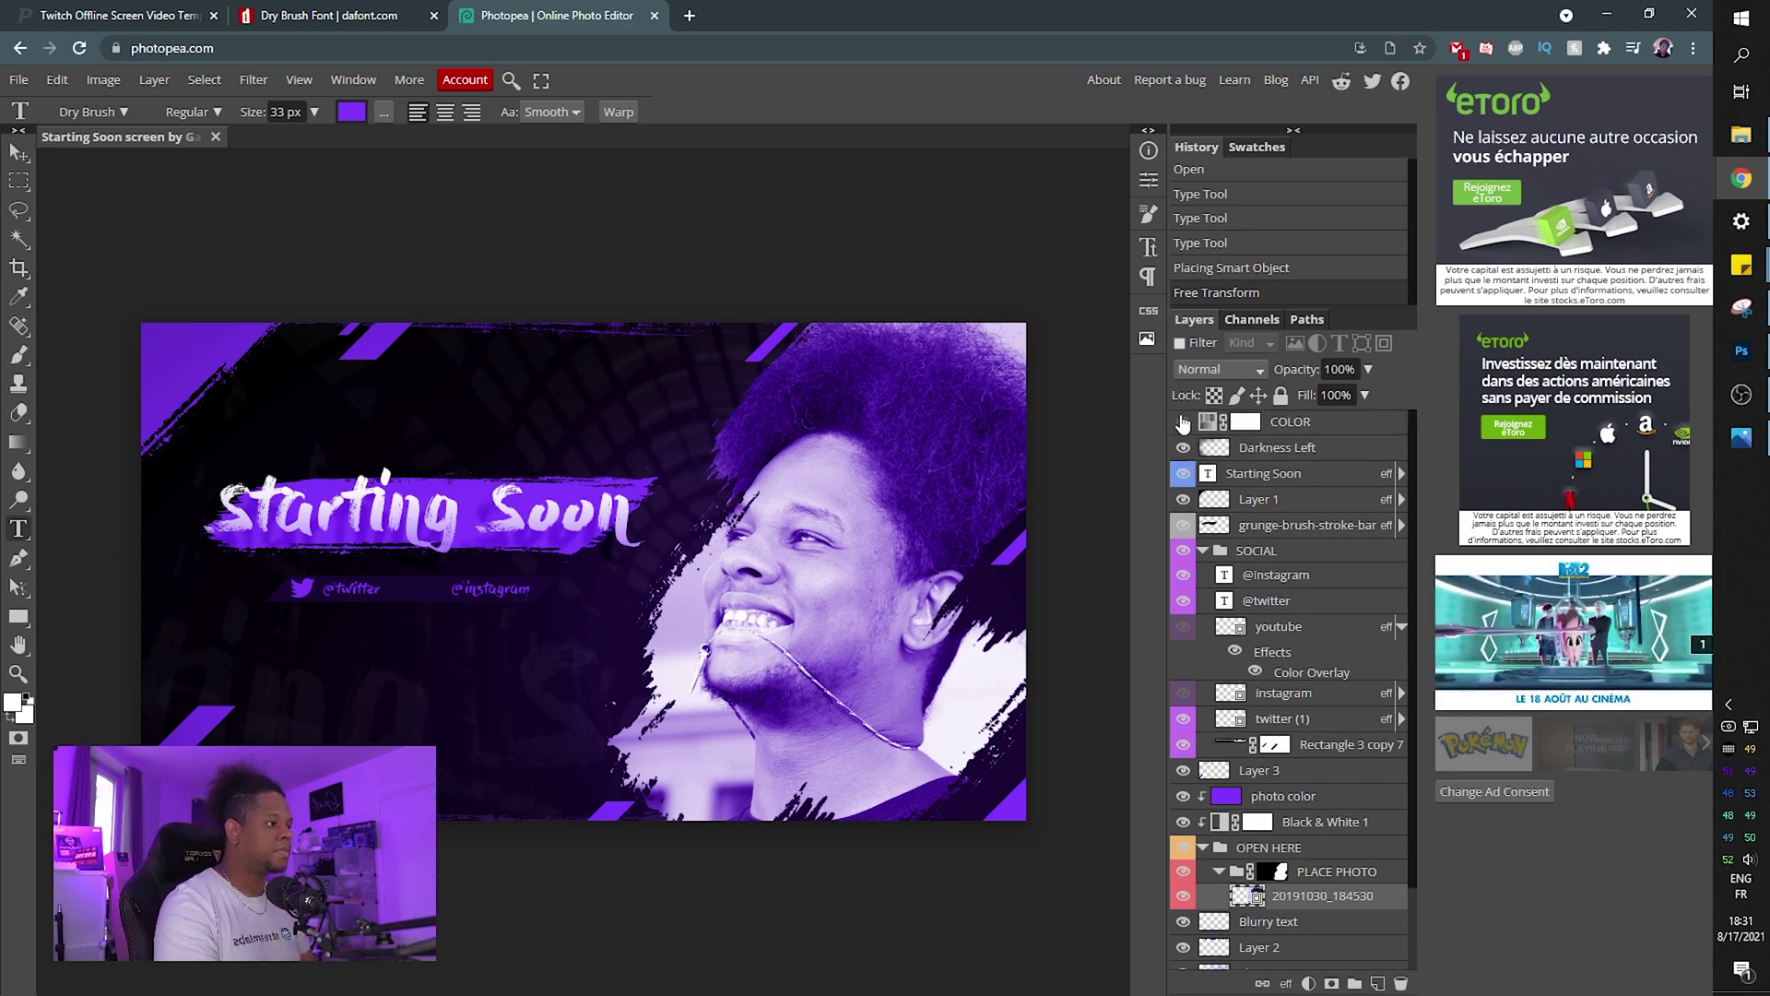
Enable the COLOR Hue/Saturation layer and set its hue to -64 for light blue.
{"action": "left_click", "coordinate": [1183, 422]}
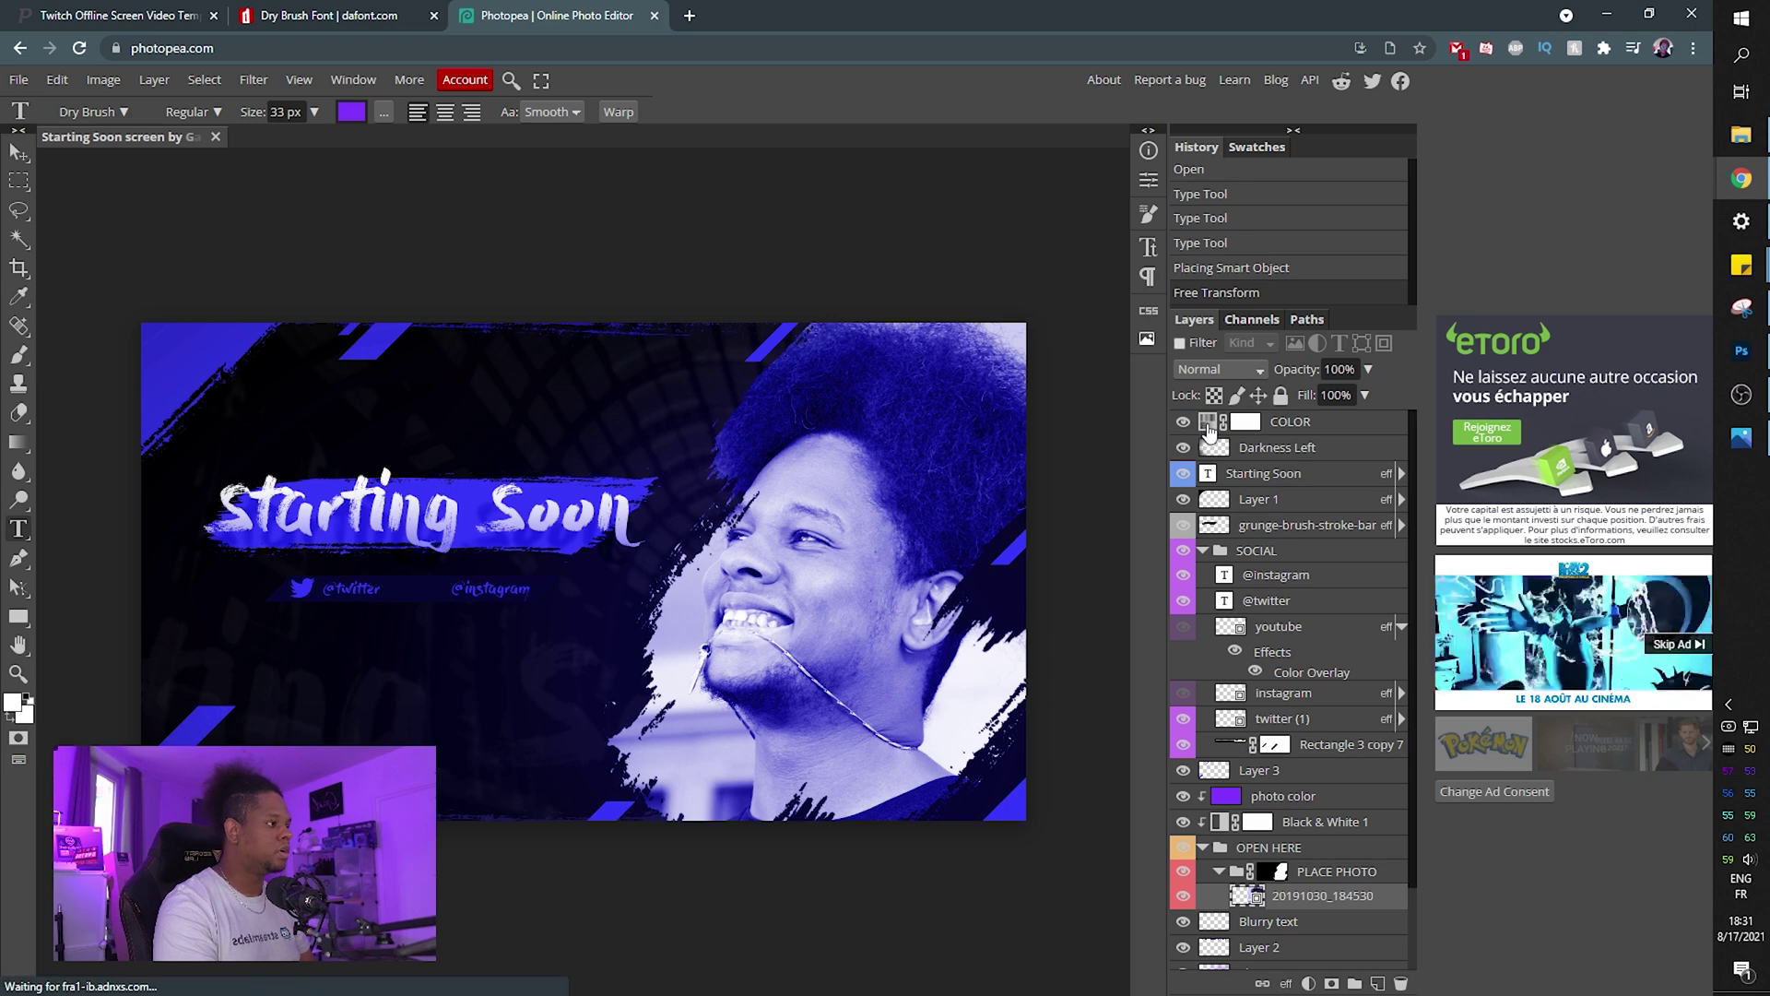
{"action": "double_click", "coordinate": [1208, 426]}
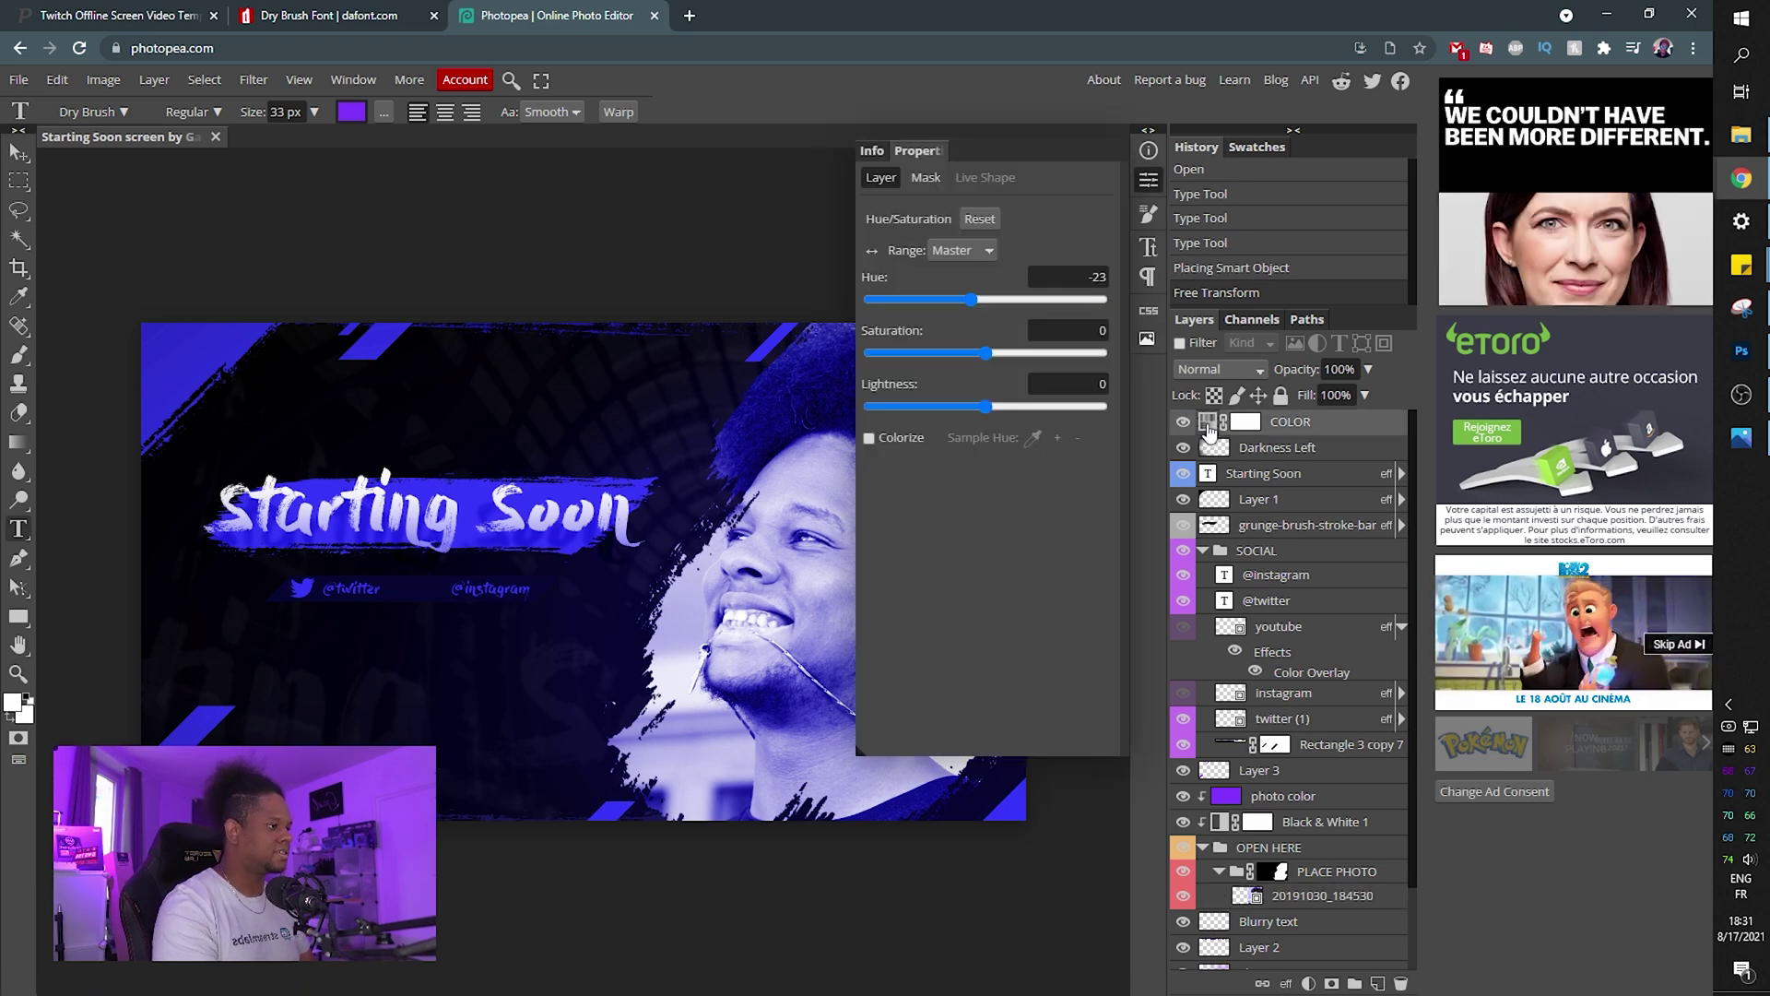
{"action": "left_click_drag", "start_coordinate": [987, 302], "coordinate": [944, 301]}
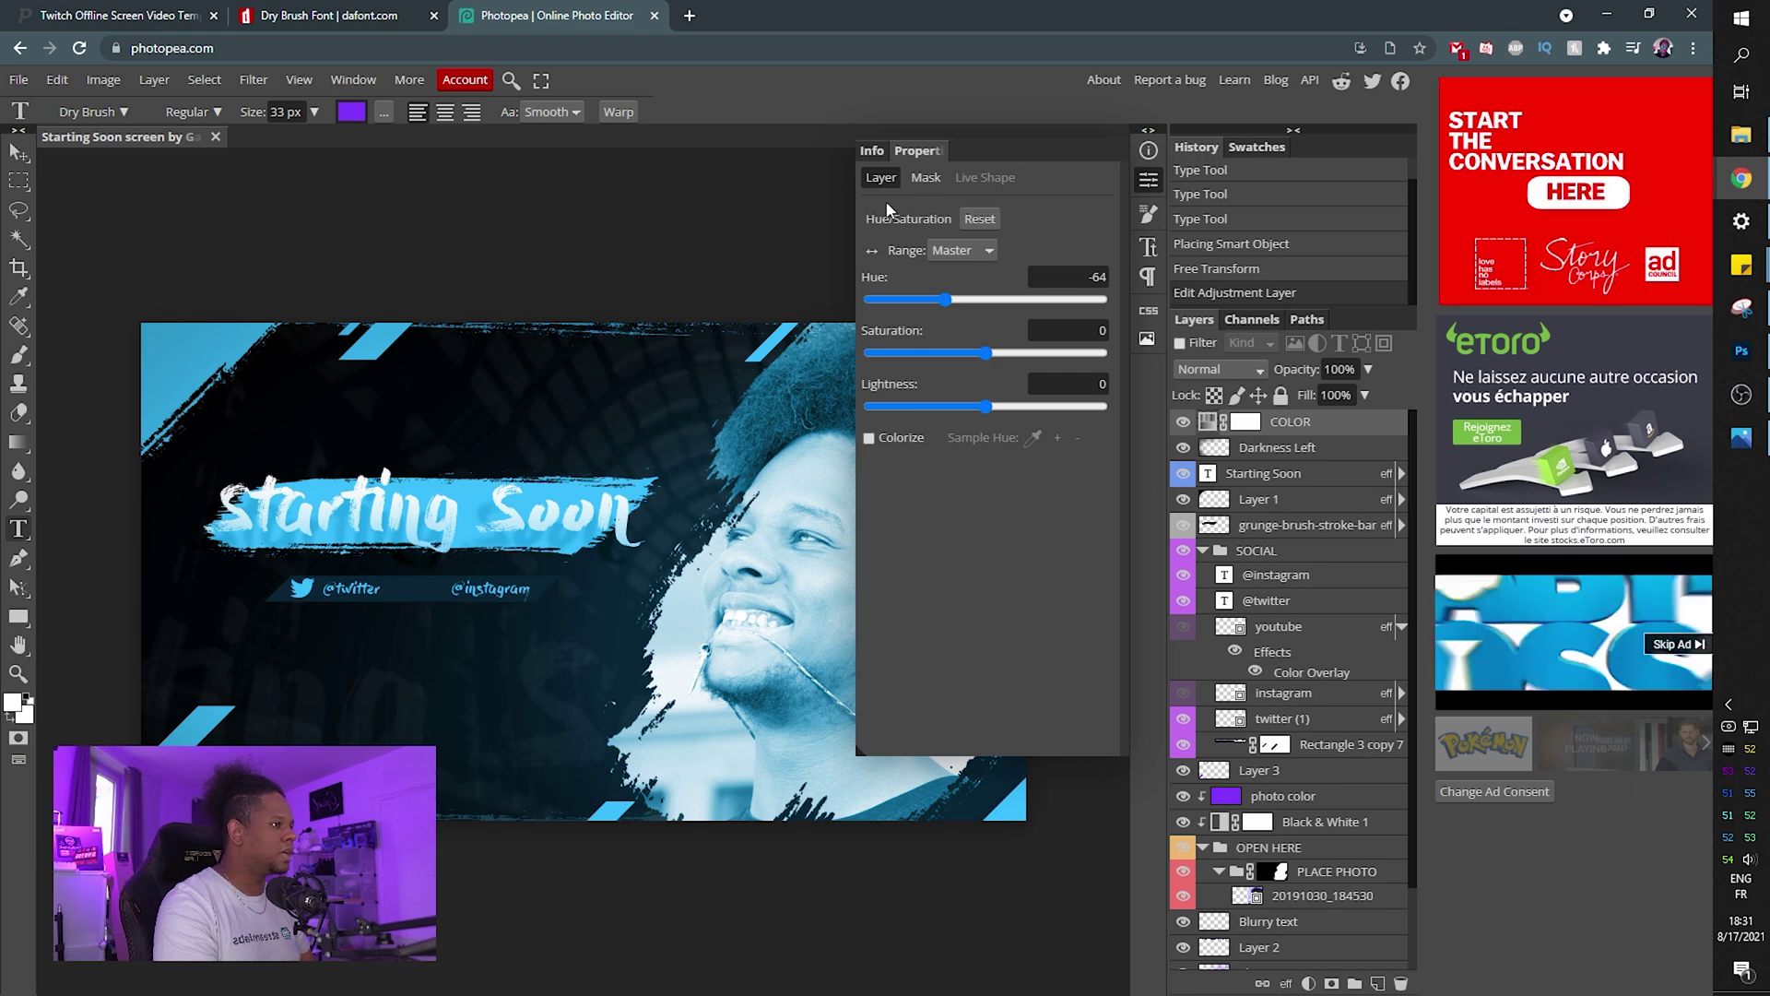
Export the design as PNG named 'srtzrthjzrhrth' into the IMG folder.
{"action": "left_click", "coordinate": [16, 81]}
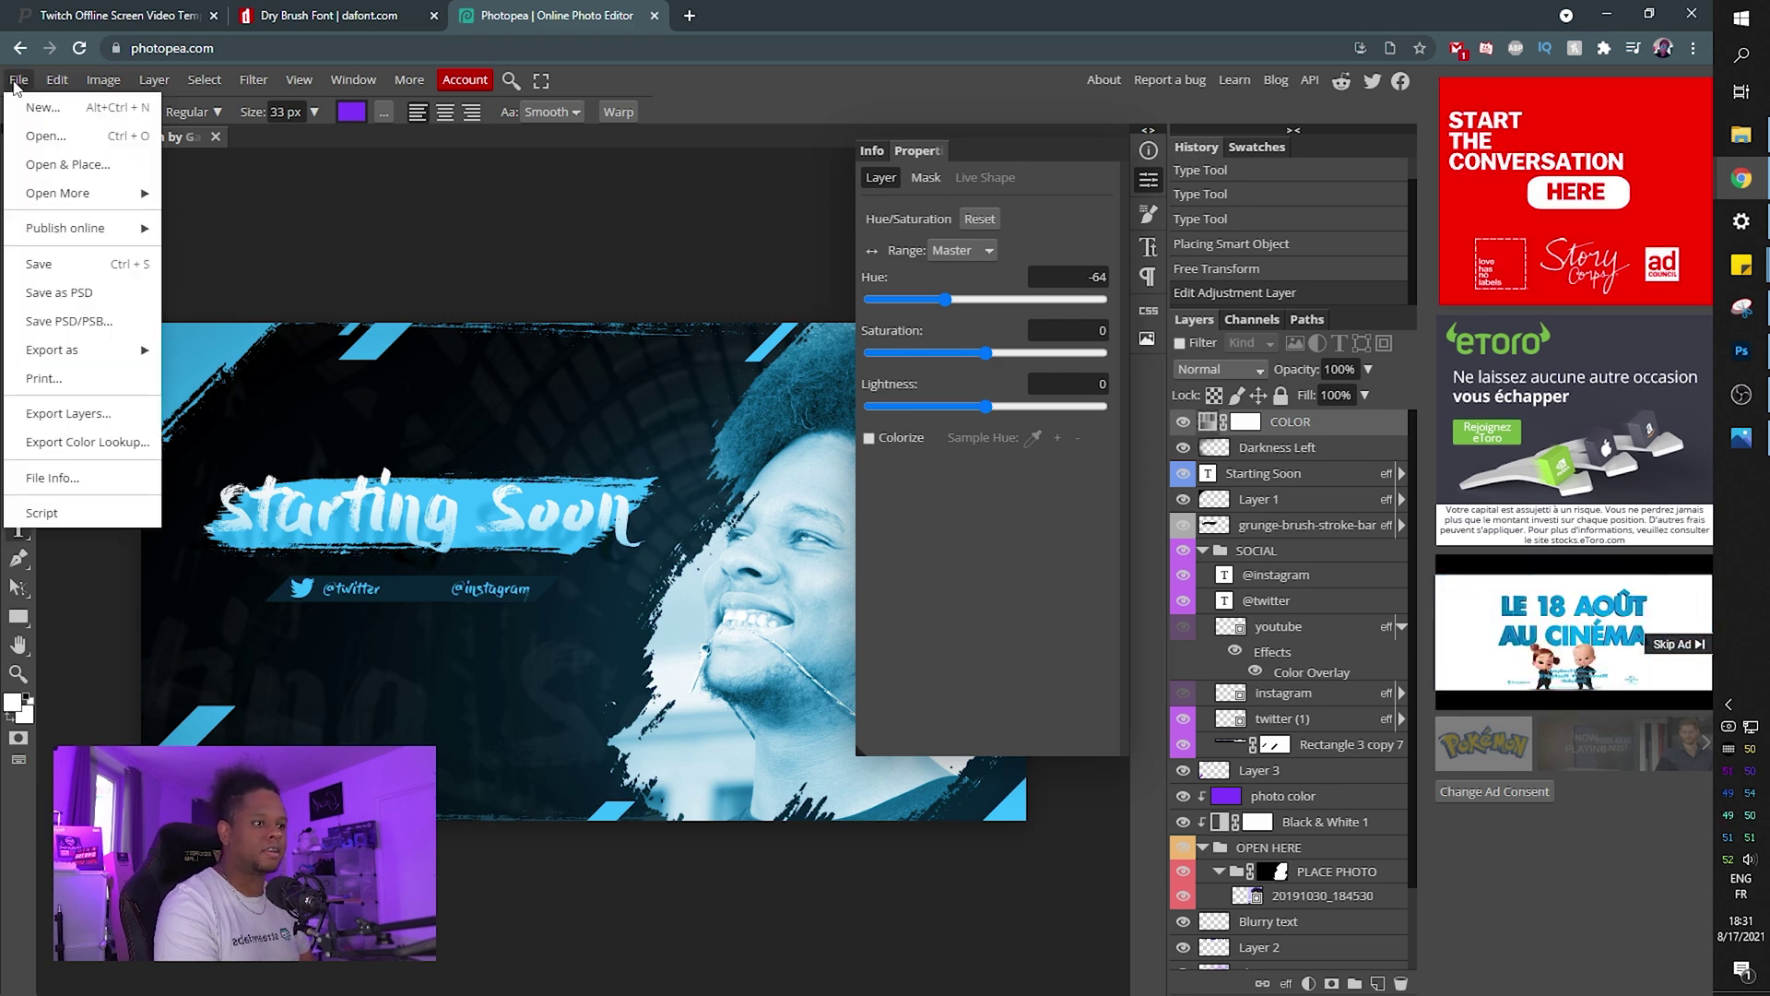
{"action": "mouse_move", "coordinate": [84, 351]}
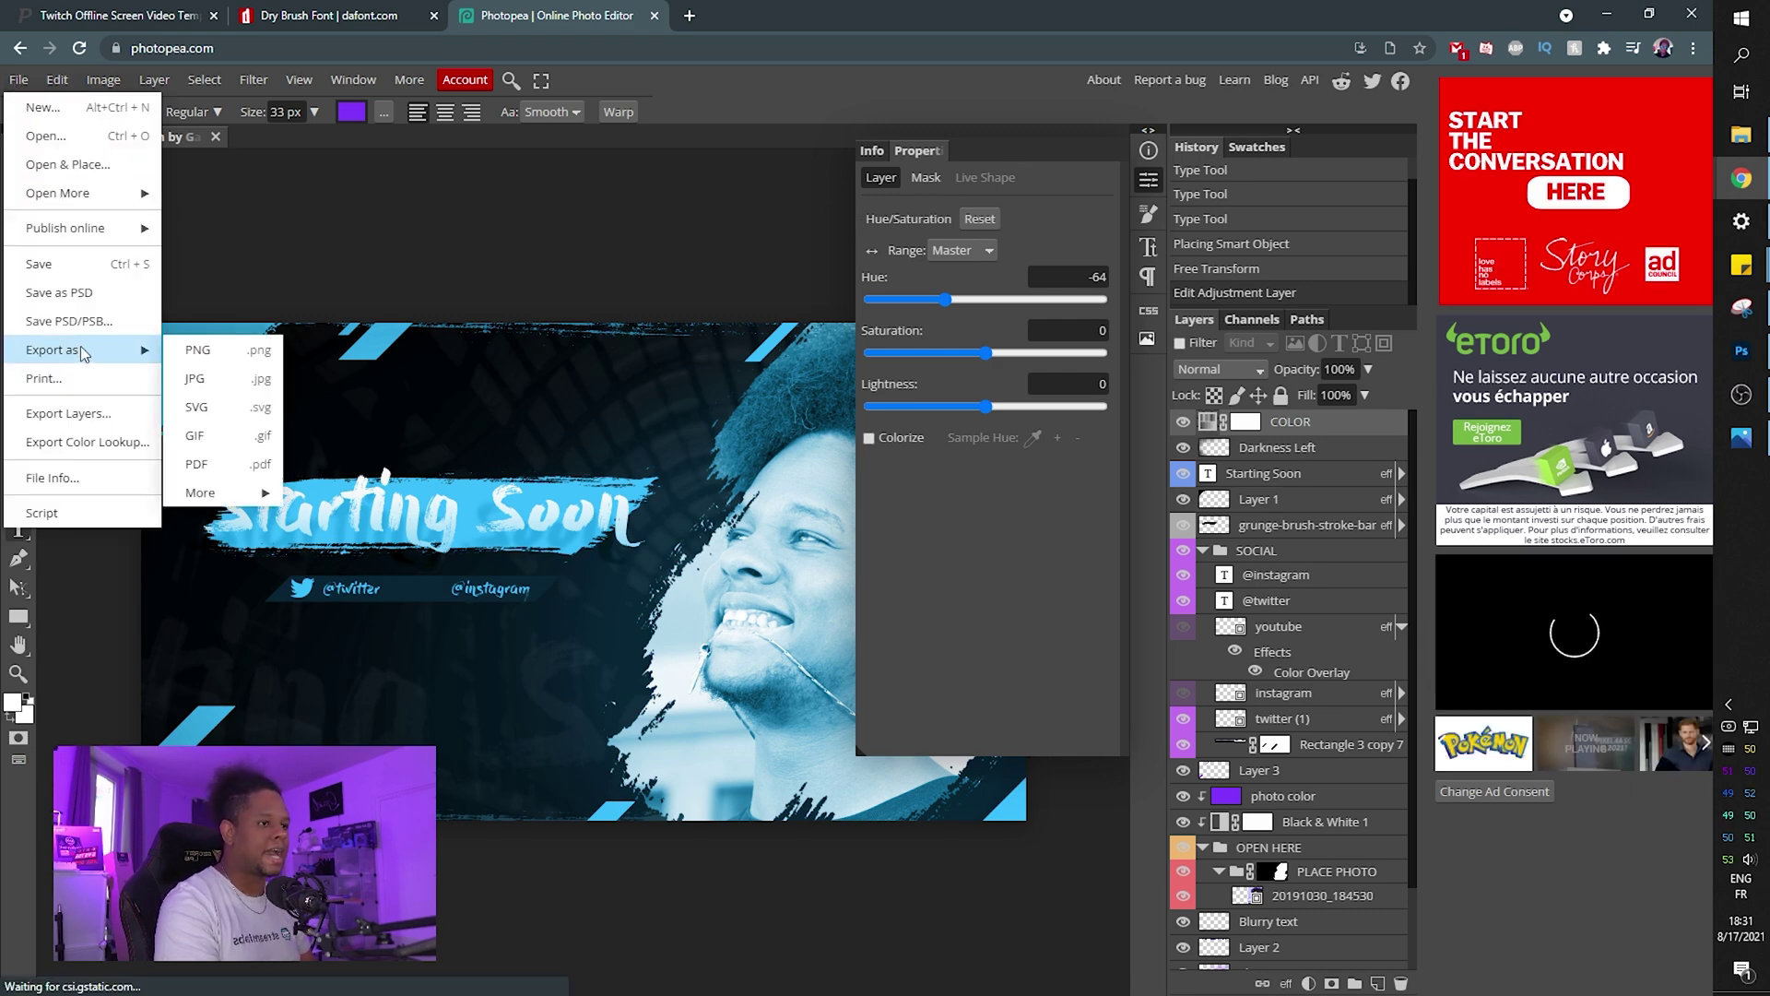
{"action": "left_click", "coordinate": [232, 355]}
{"action": "left_click", "coordinate": [688, 429]}
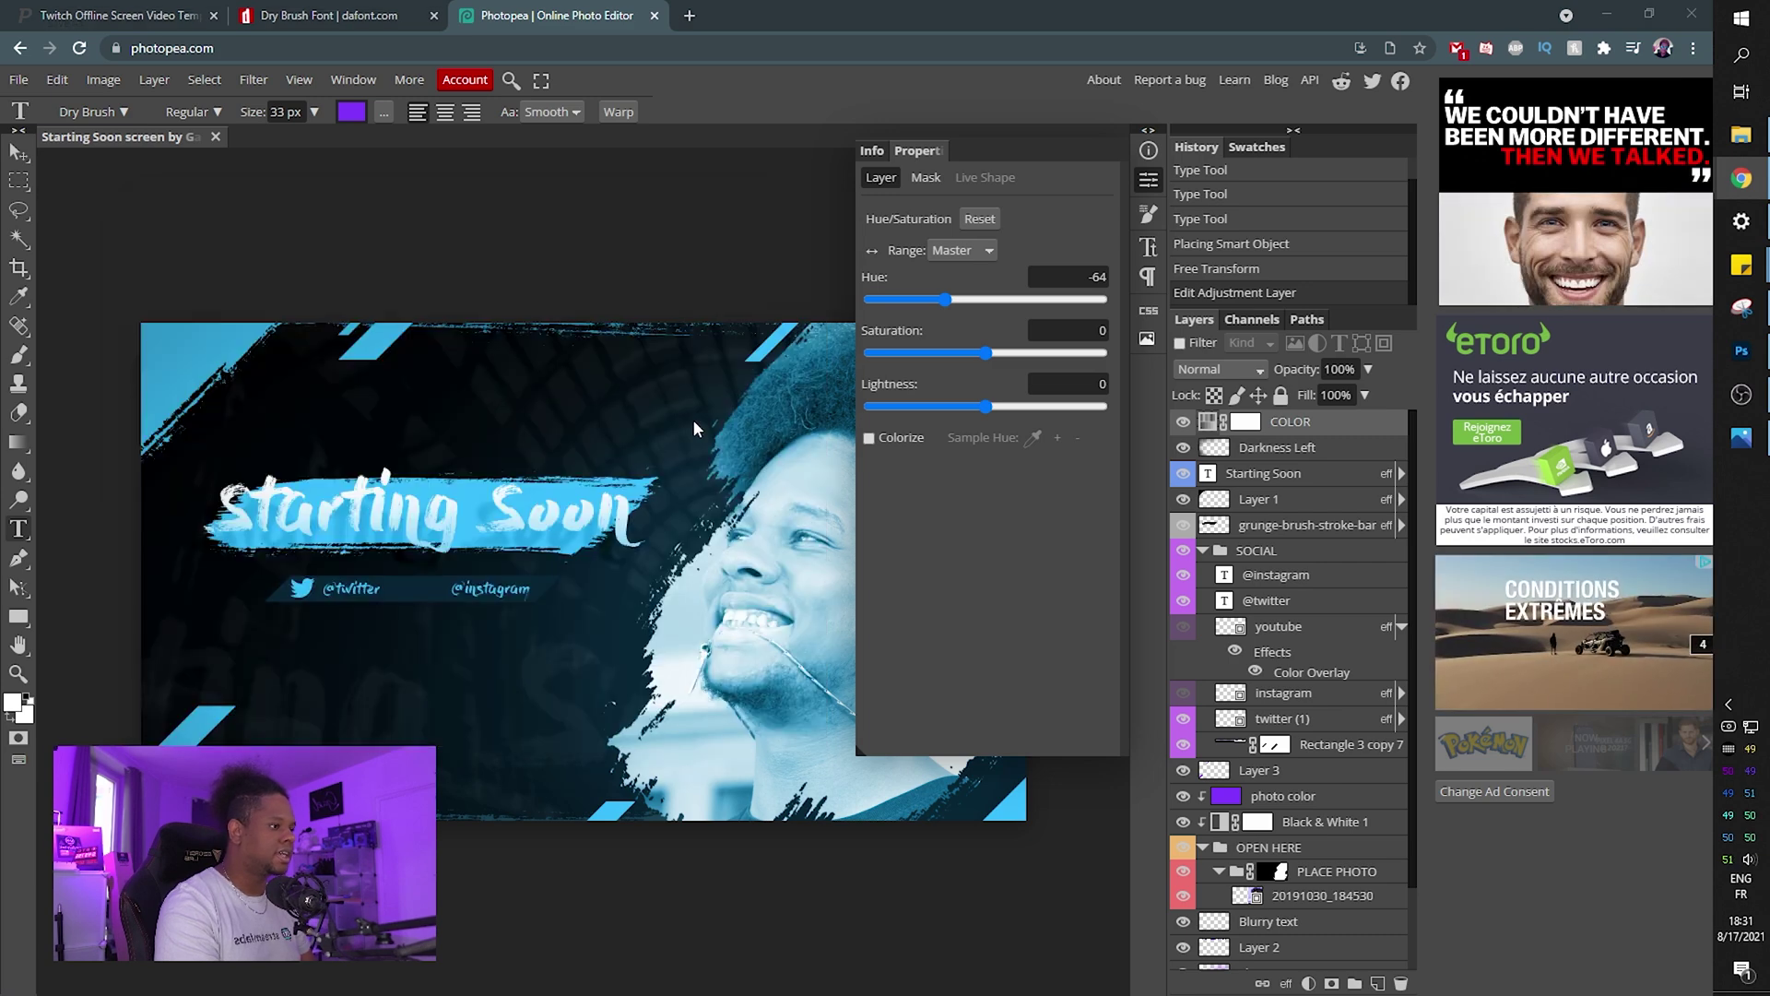
{"action": "left_click", "coordinate": [65, 262]}
{"action": "type", "text": "srtzrthjzrhrth"}
{"action": "left_click", "coordinate": [616, 466]}
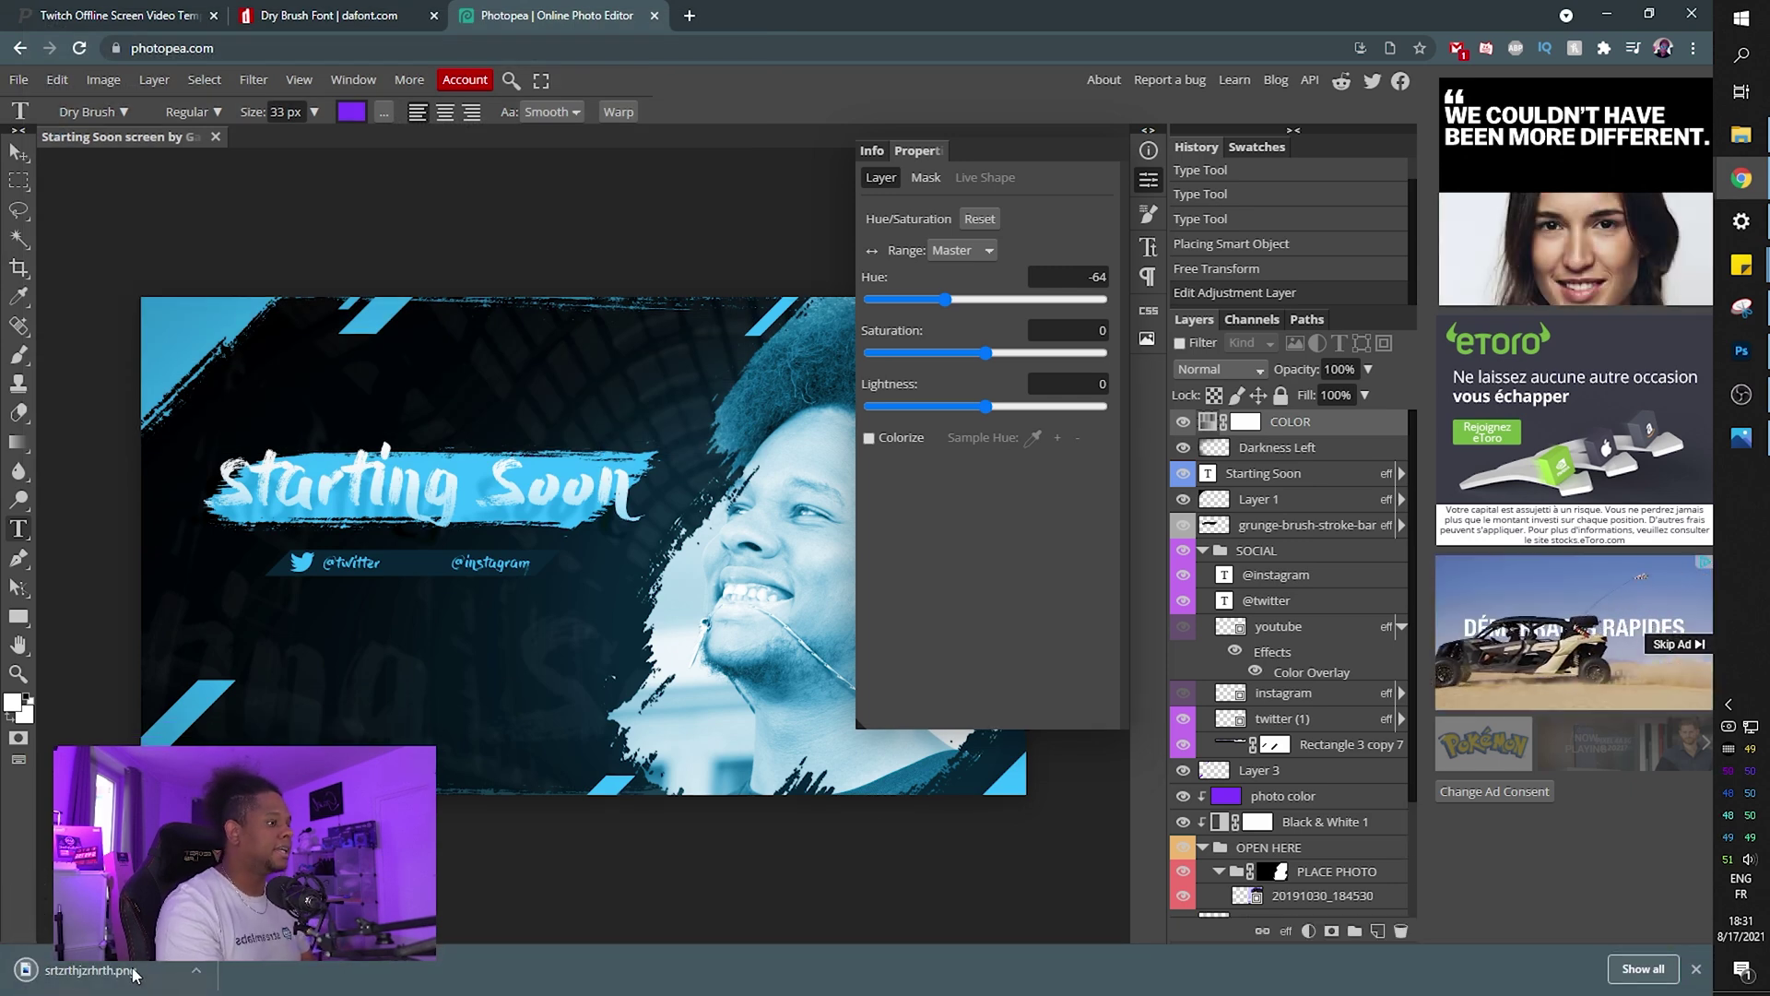
Preview the exported PNG full size in Photos, then return to Photopea.
{"action": "left_click", "coordinate": [134, 973]}
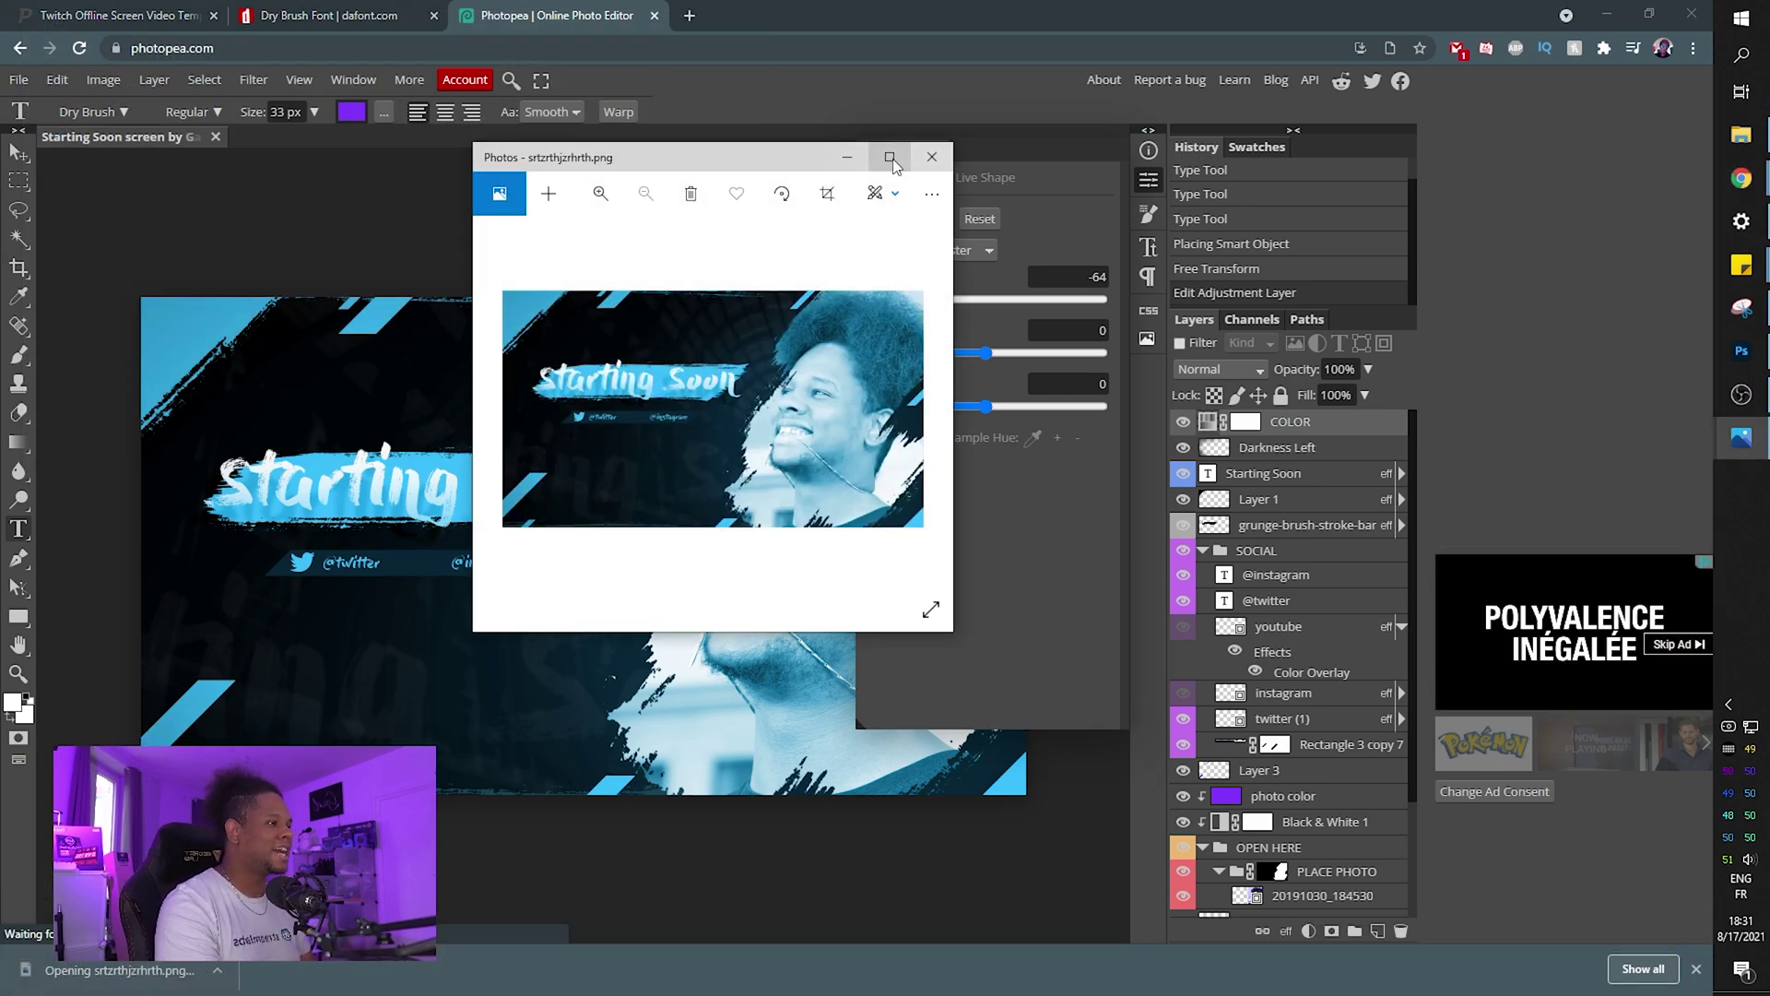
{"action": "left_click", "coordinate": [889, 157]}
{"action": "key", "text": "alt+Tab"}
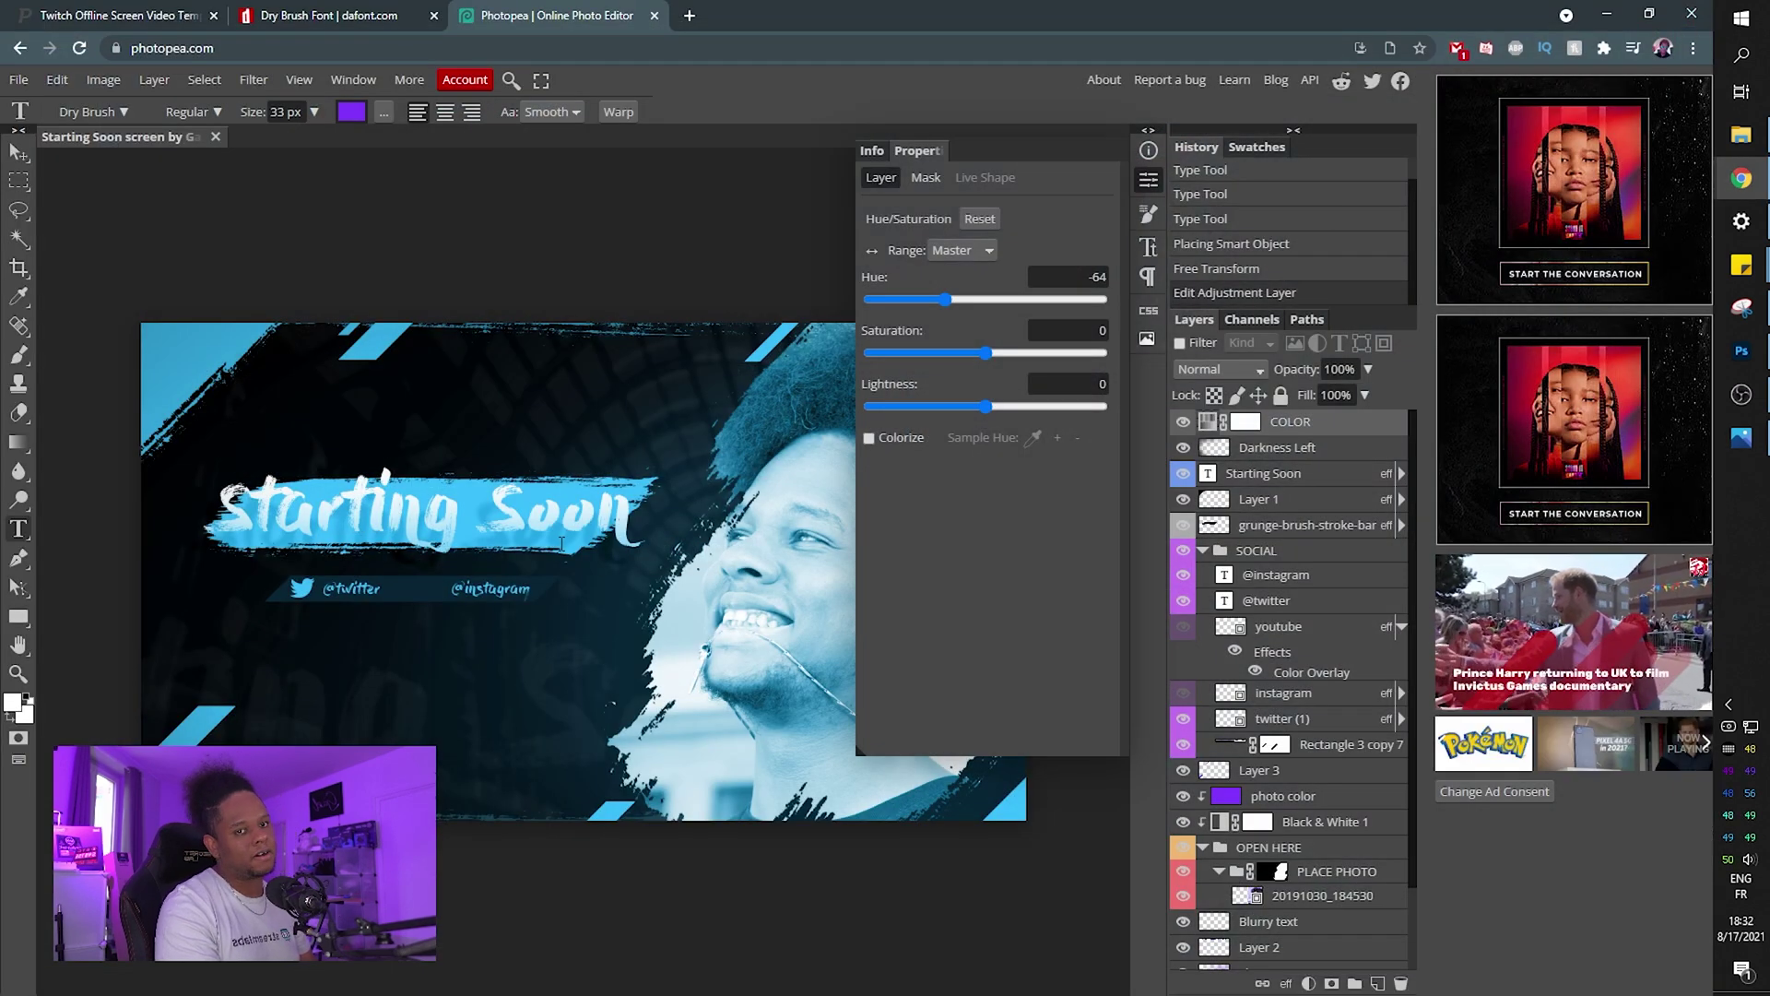